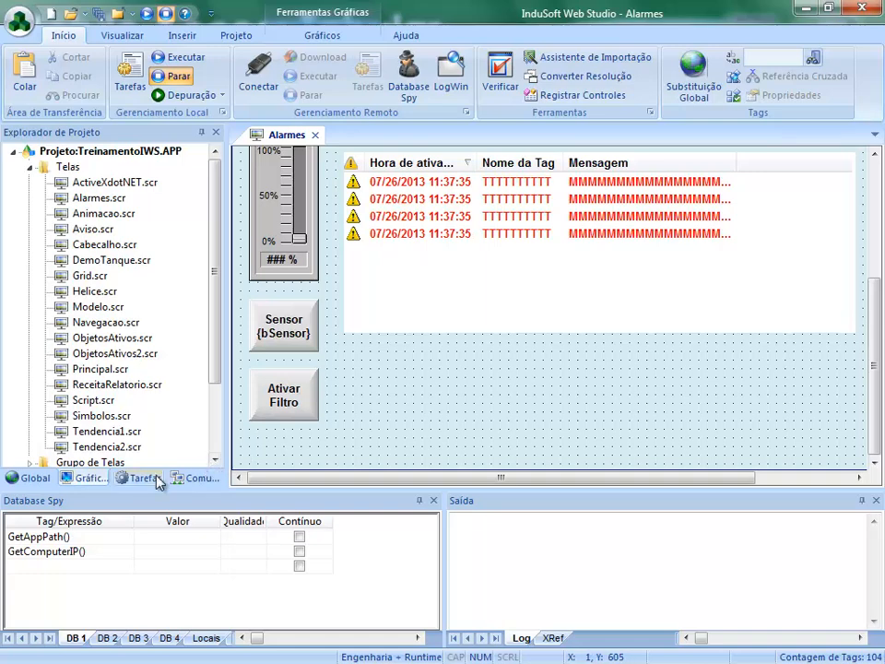
Review the Treinamento IWS alarm group's worksheet, then close it together with the Alarmes screen
click(138, 476)
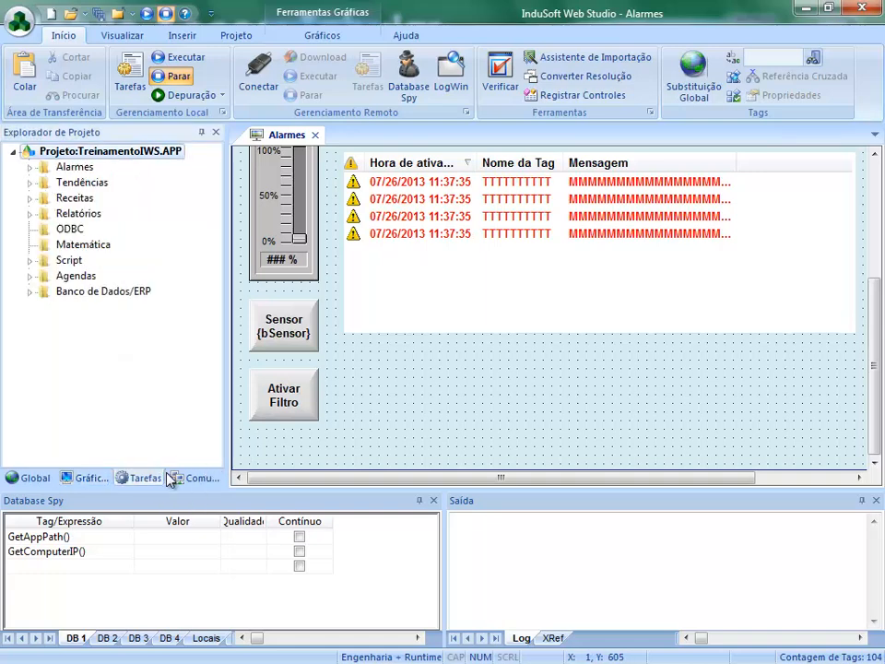
click(30, 167)
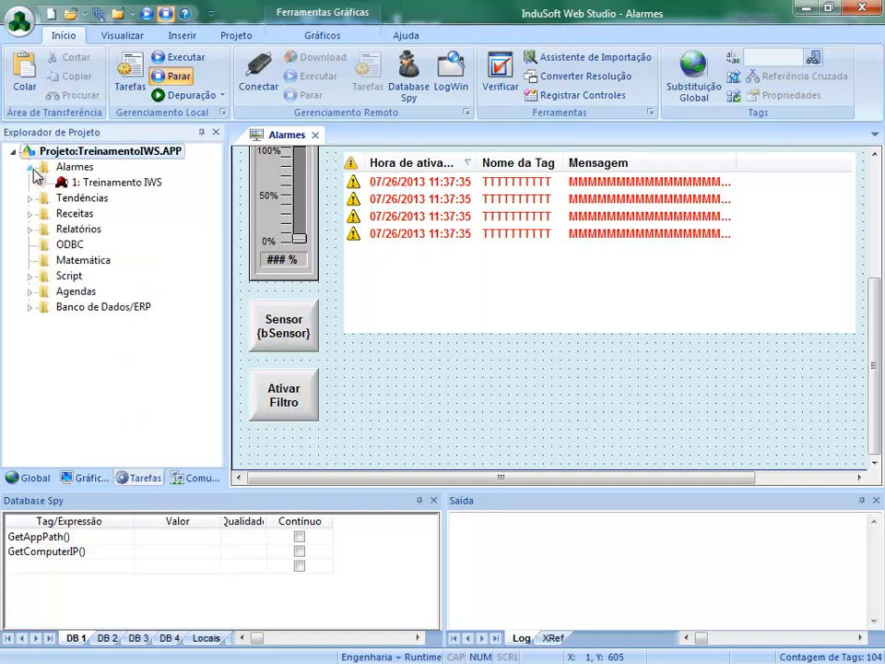
double_click(89, 185)
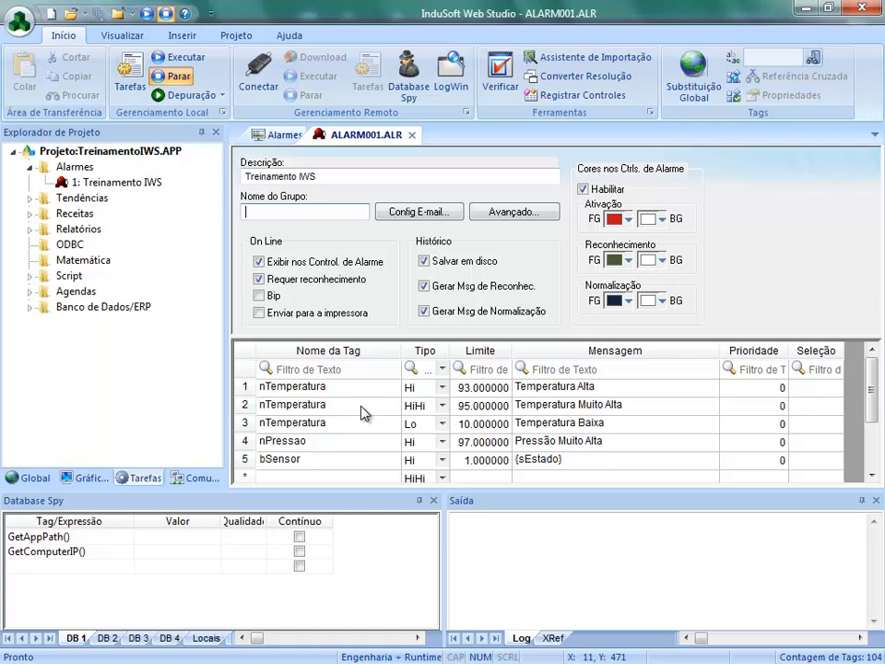
click(411, 134)
click(315, 135)
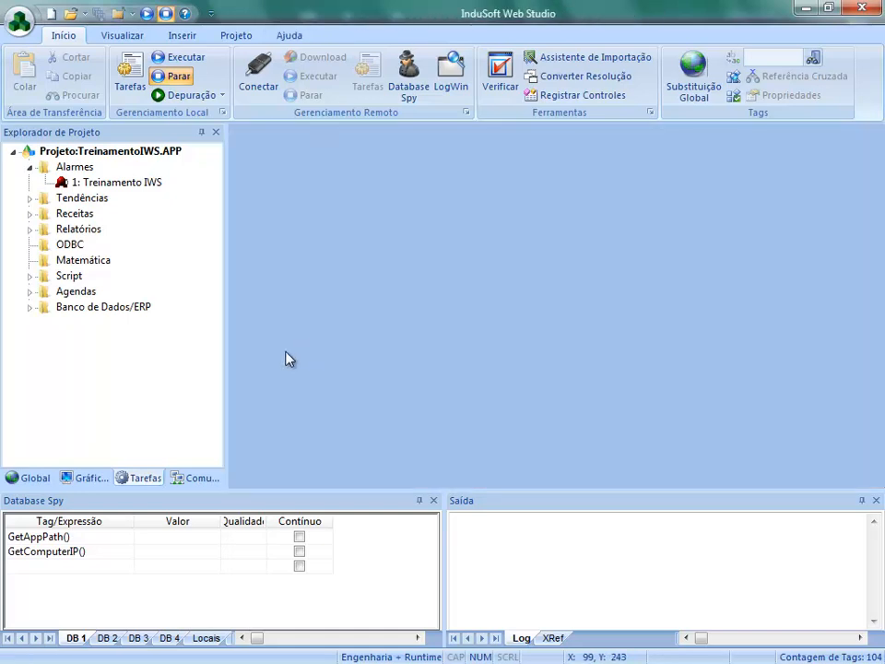
Open the Acesso Móvel Tabular settings from the project's Thin Clients
click(83, 478)
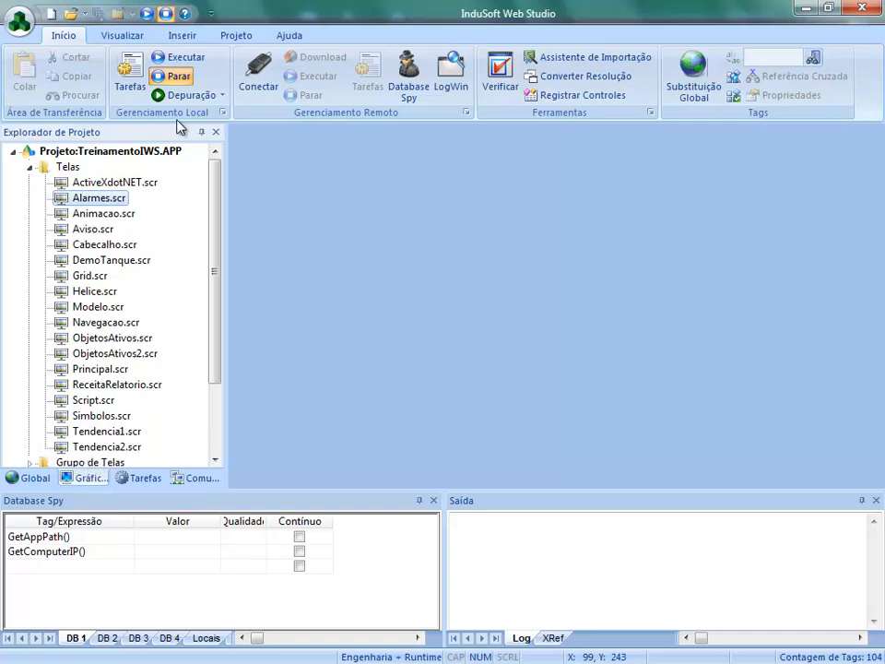
click(235, 35)
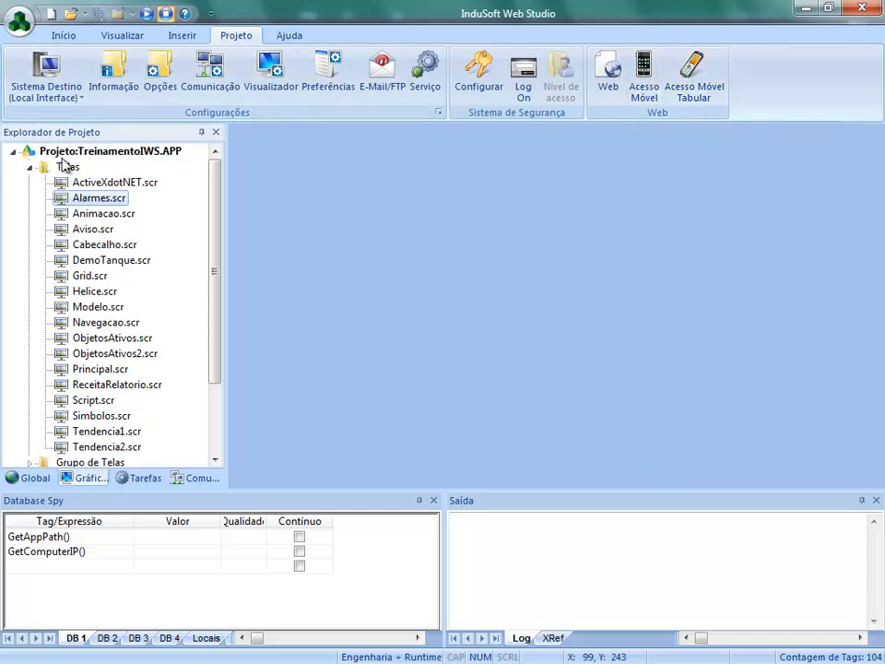
click(29, 167)
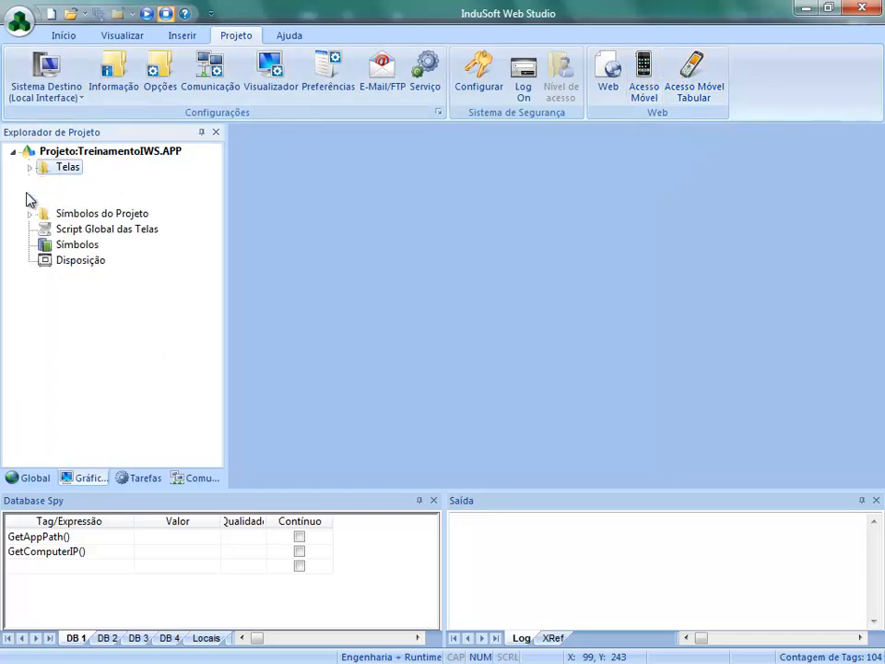
click(30, 198)
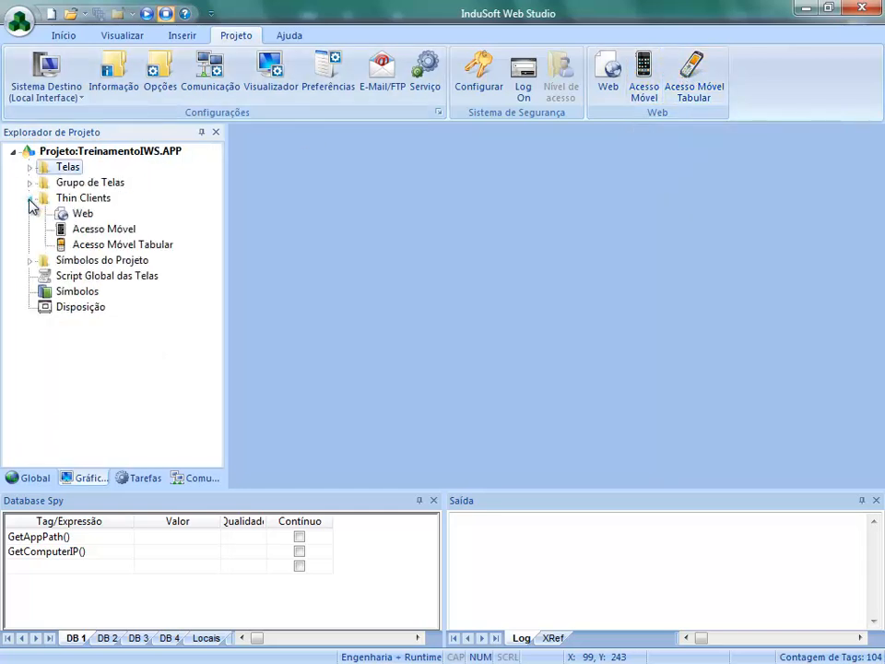
click(105, 245)
click(104, 230)
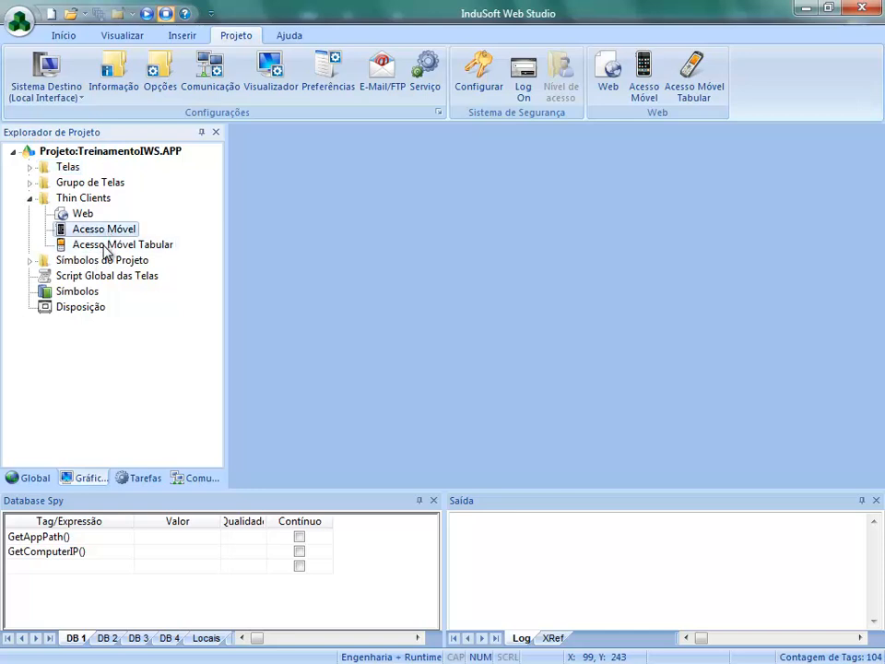
click(105, 245)
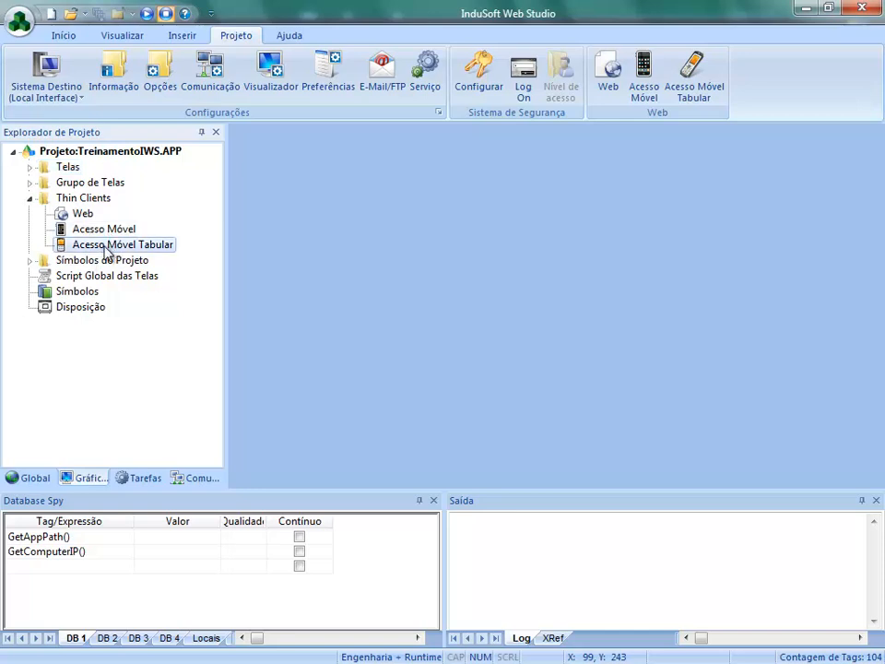
double_click(105, 247)
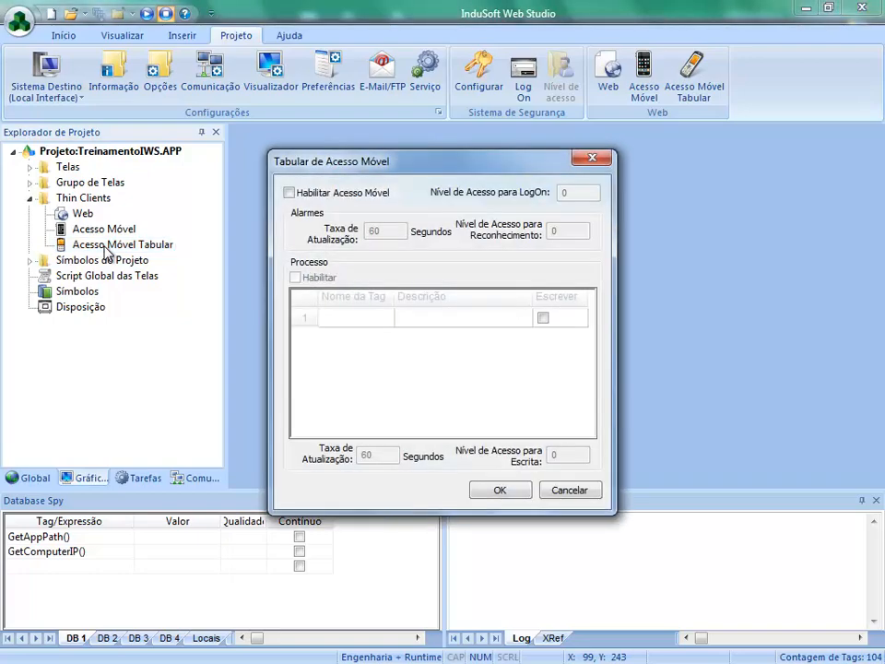
drag(433, 166, 273, 66)
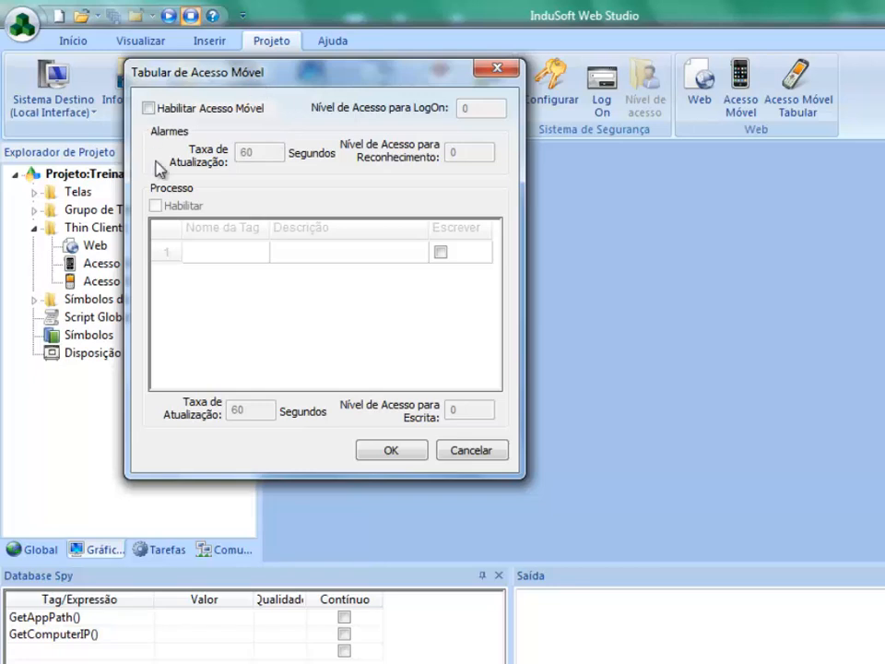
Enable mobile access with a 5-second alarm refresh rate and enable the process tag table
click(148, 109)
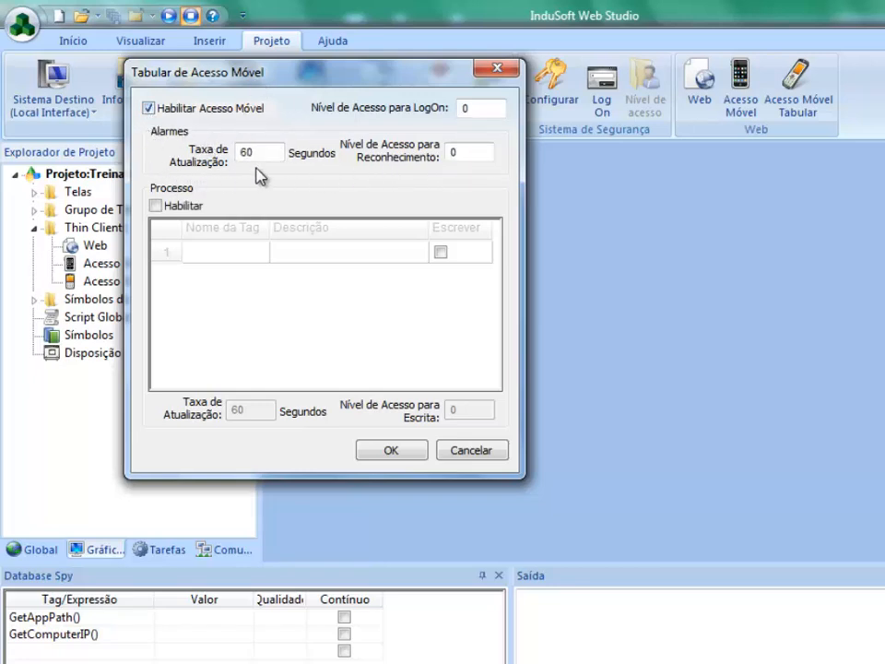
drag(276, 153, 230, 149)
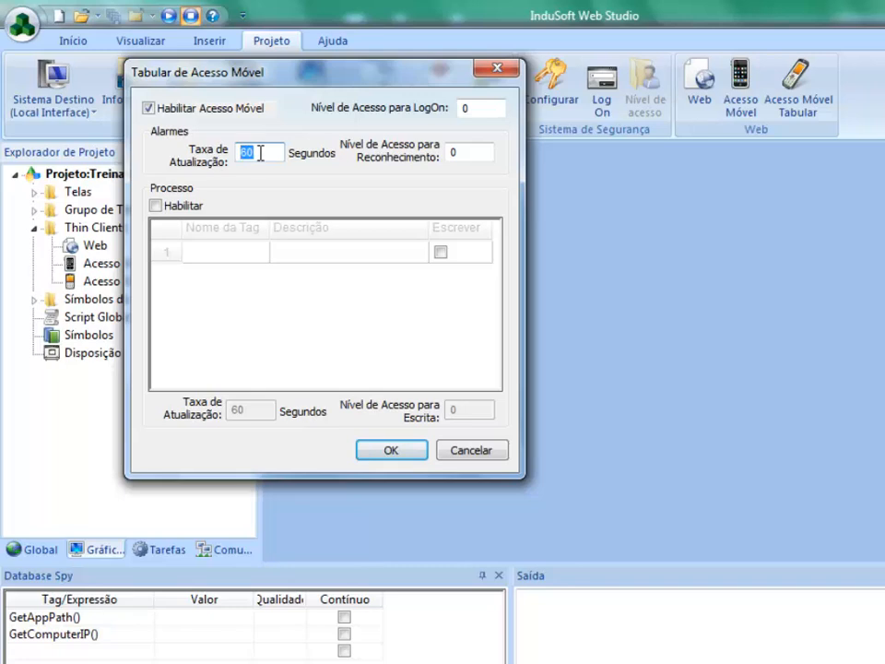
text(5)
click(156, 206)
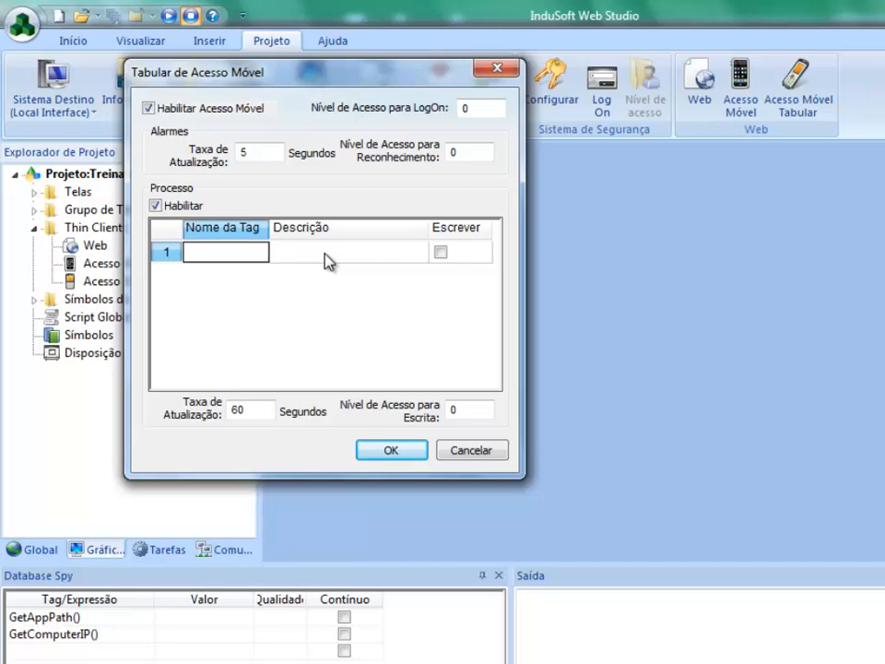
Assign the integer tag nTemperatura to the first row of the process table
click(284, 252)
double_click(246, 250)
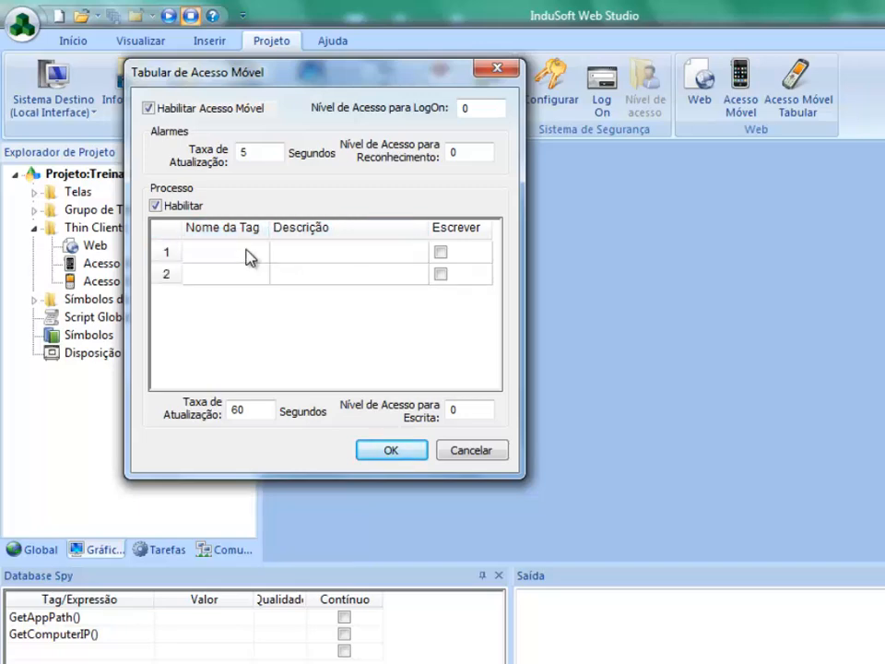
double_click(249, 256)
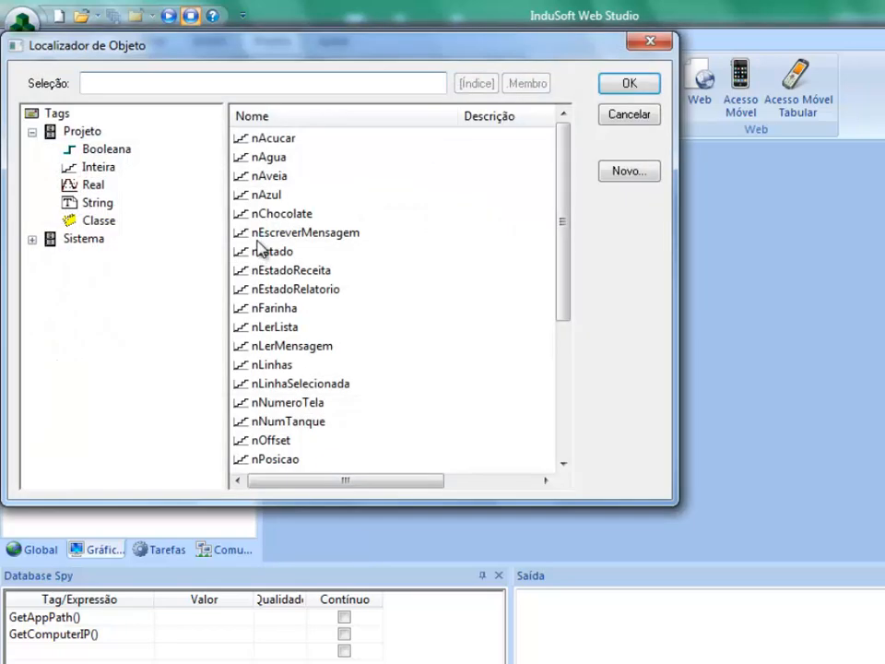
click(96, 167)
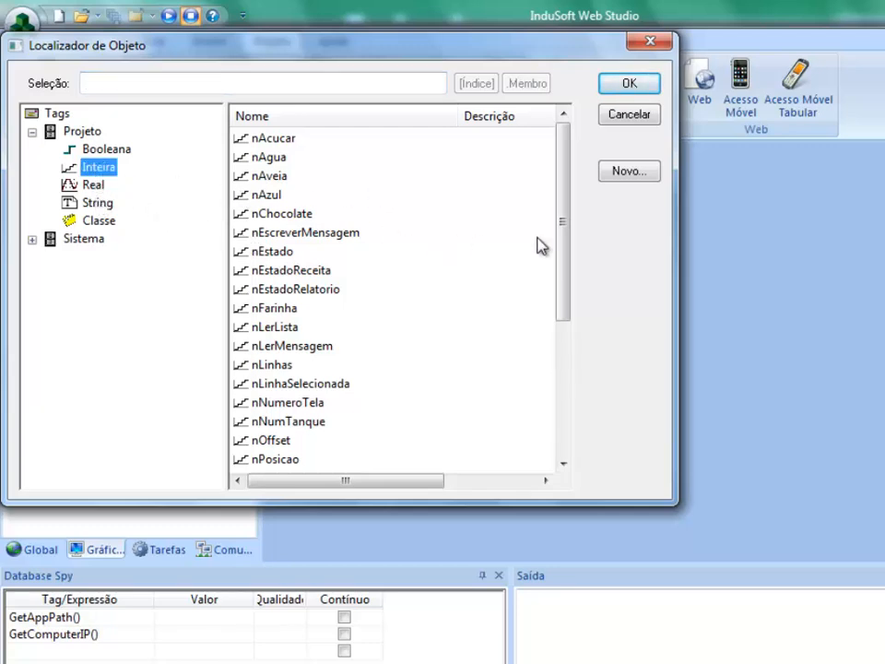
drag(563, 231, 549, 382)
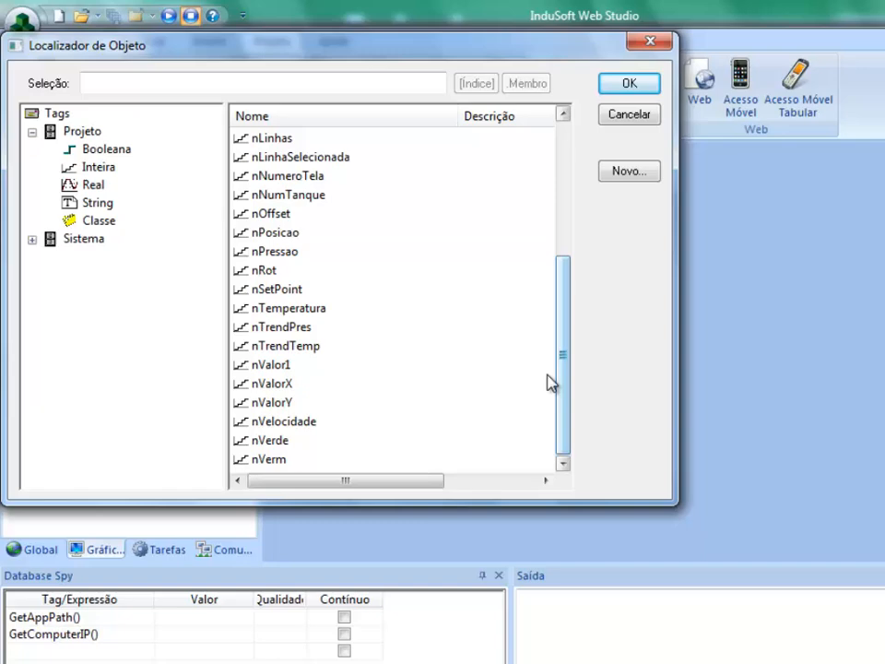
click(320, 310)
click(641, 83)
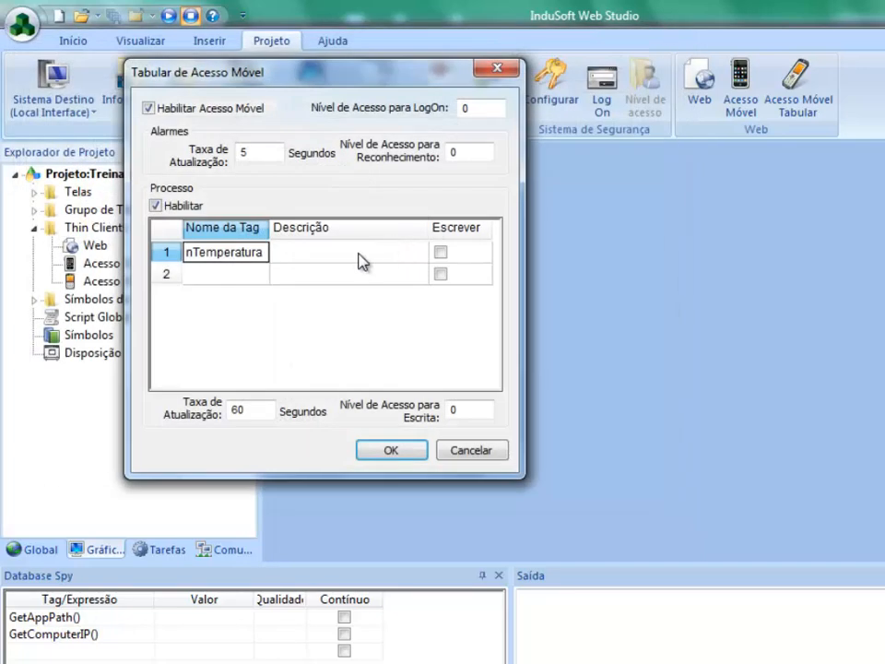
Assign the integer tag nPressao to the second row of the process table
click(257, 276)
double_click(244, 282)
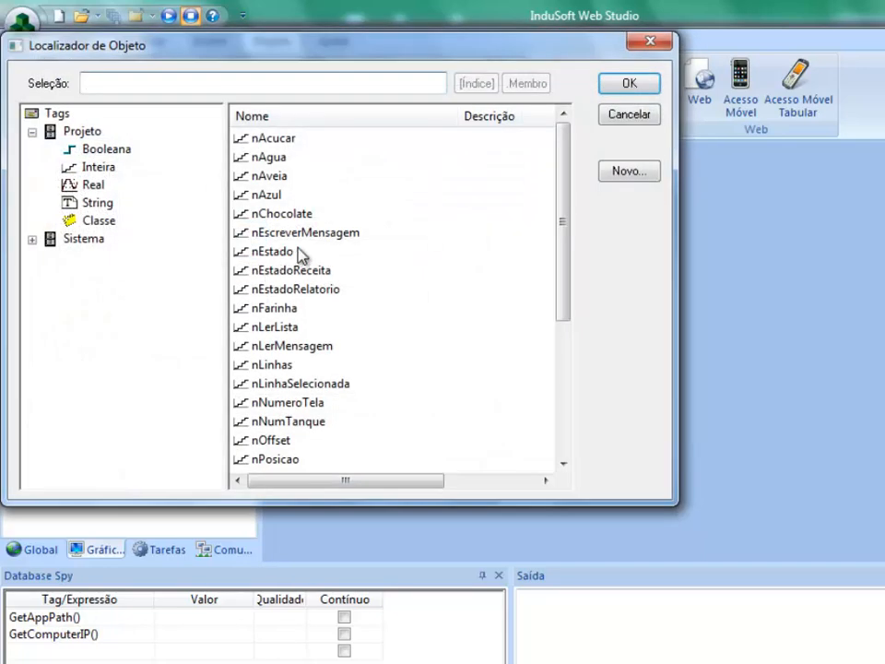
click(298, 347)
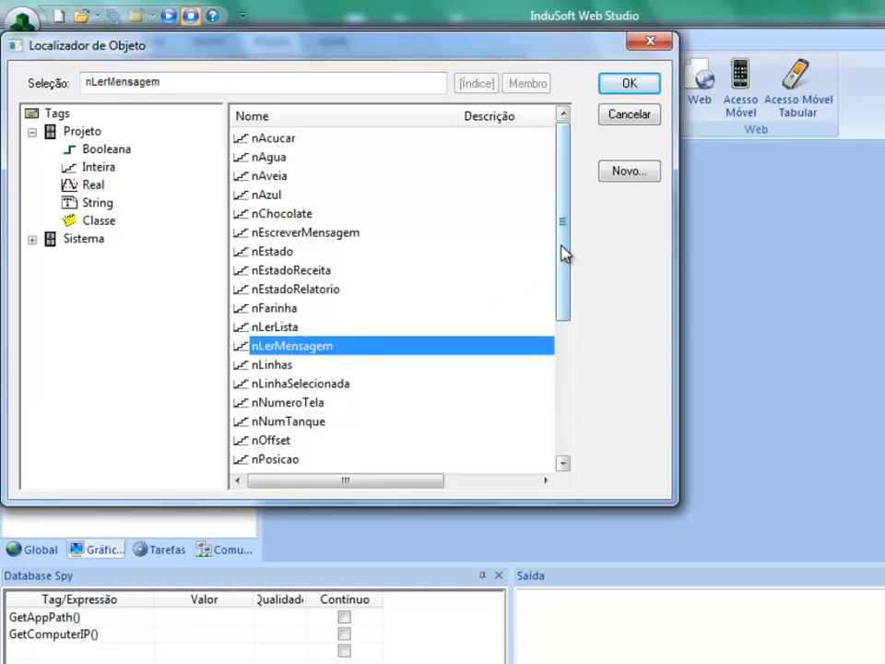
drag(563, 253, 415, 320)
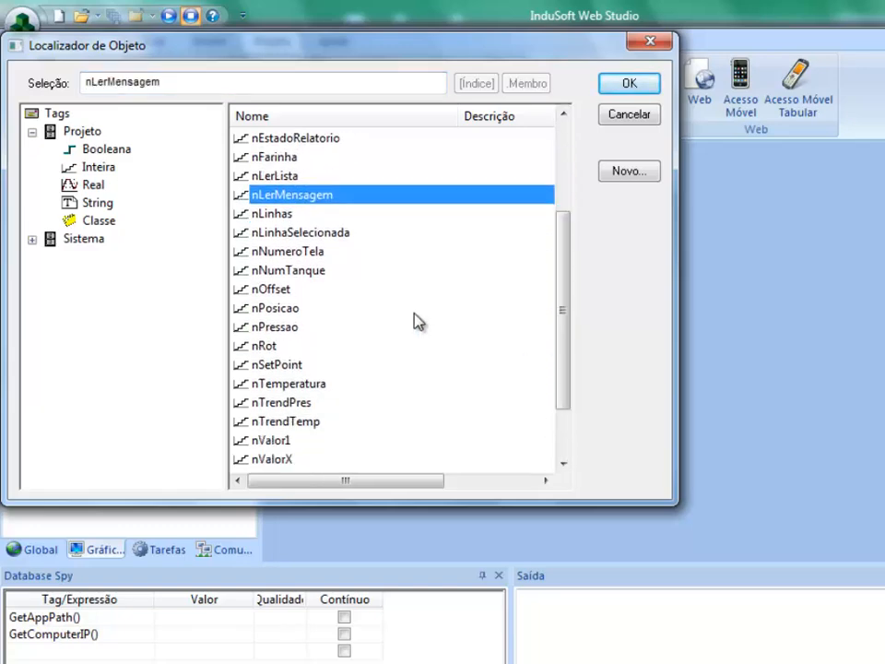
click(291, 330)
click(627, 86)
Assign the Boolean tag bSensor to the third row of the process table
click(253, 301)
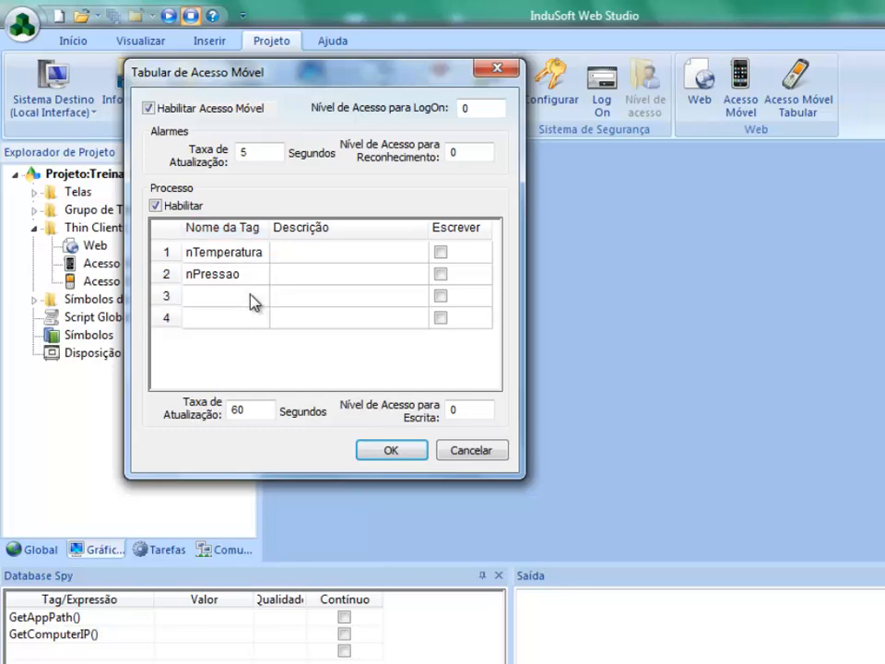
double_click(239, 304)
click(100, 150)
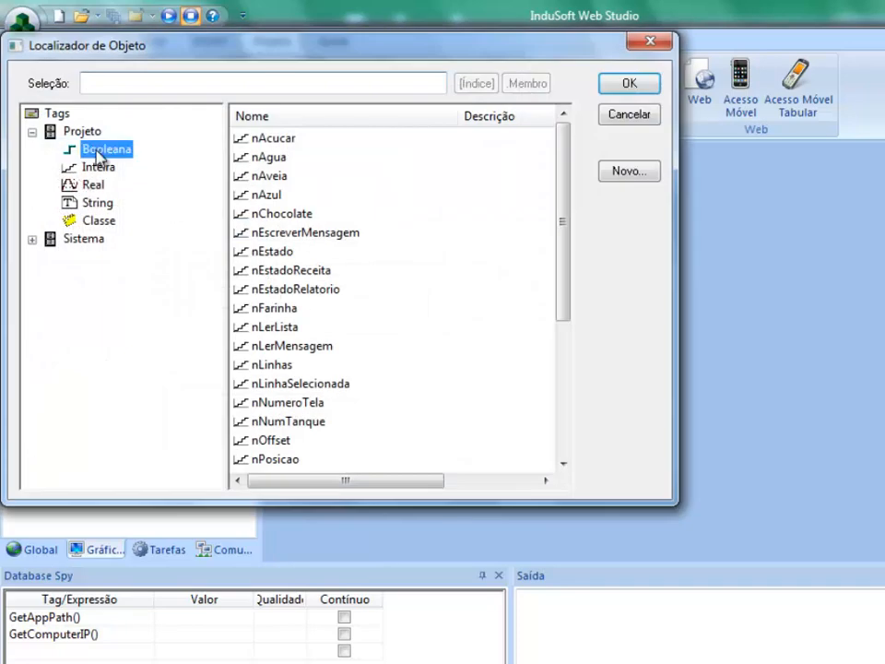
drag(557, 237, 563, 261)
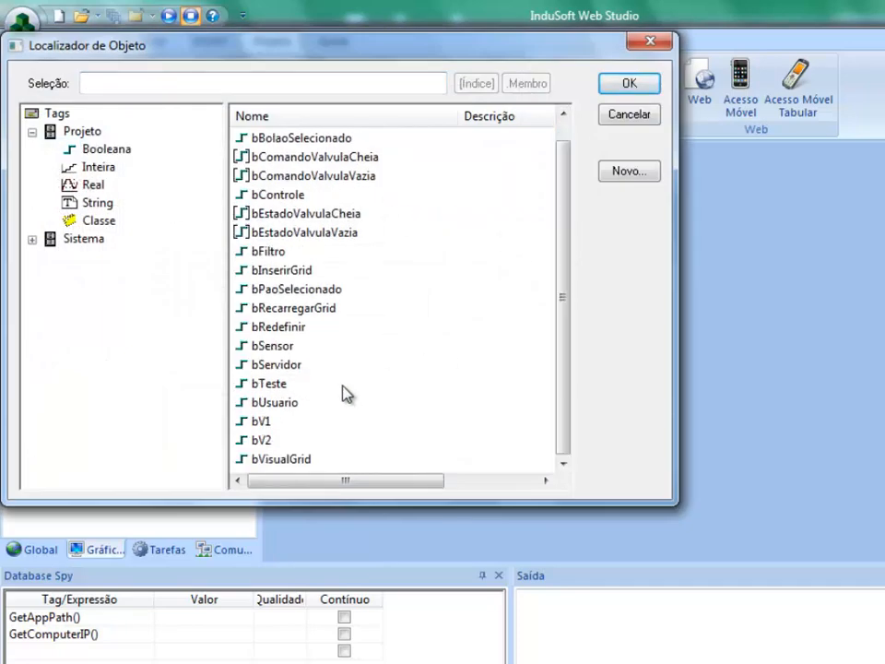
click(332, 346)
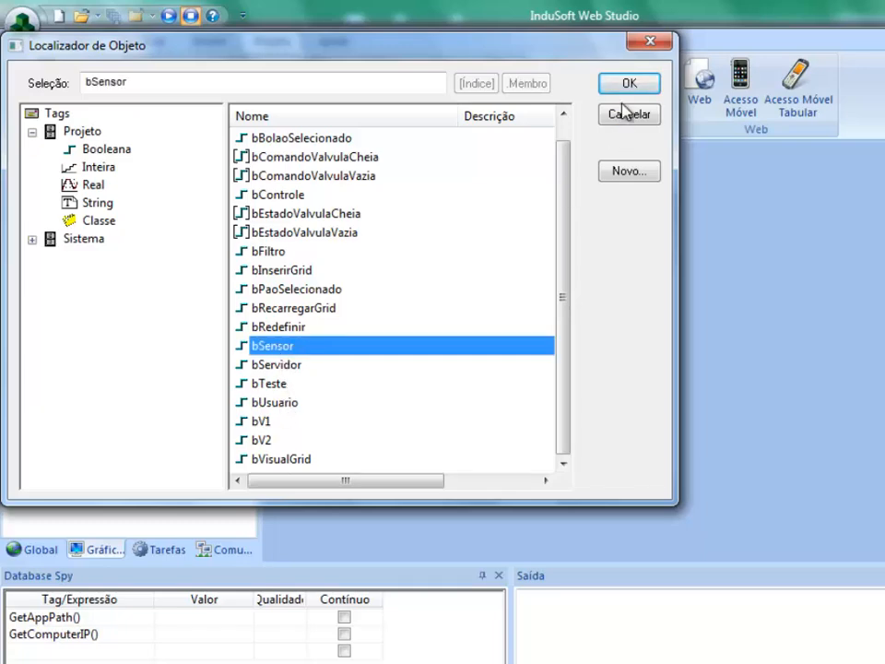
click(628, 84)
Enter "Temp." as the description of the nTemperatura tag
click(332, 257)
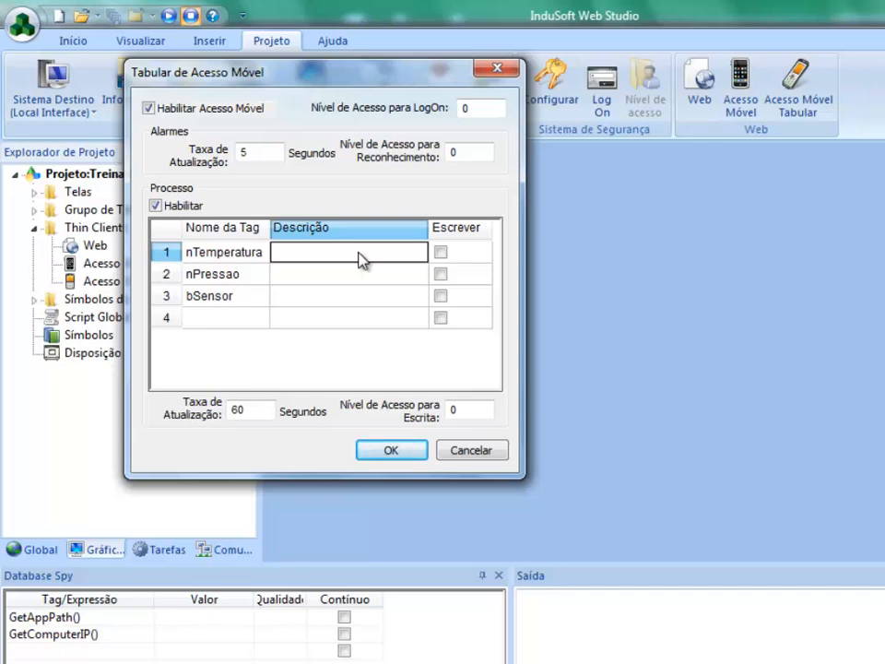
text(Temp.)
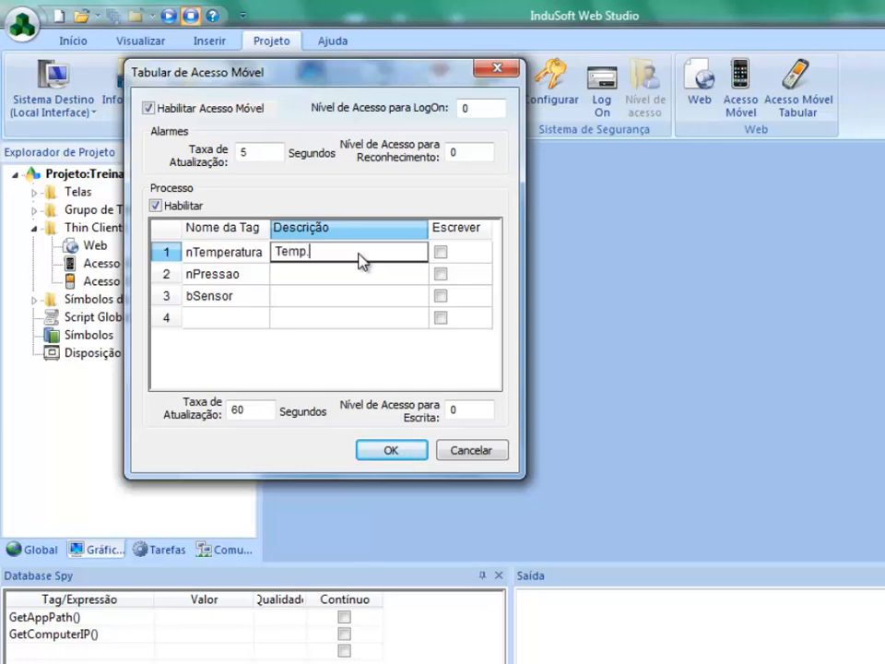
click(355, 278)
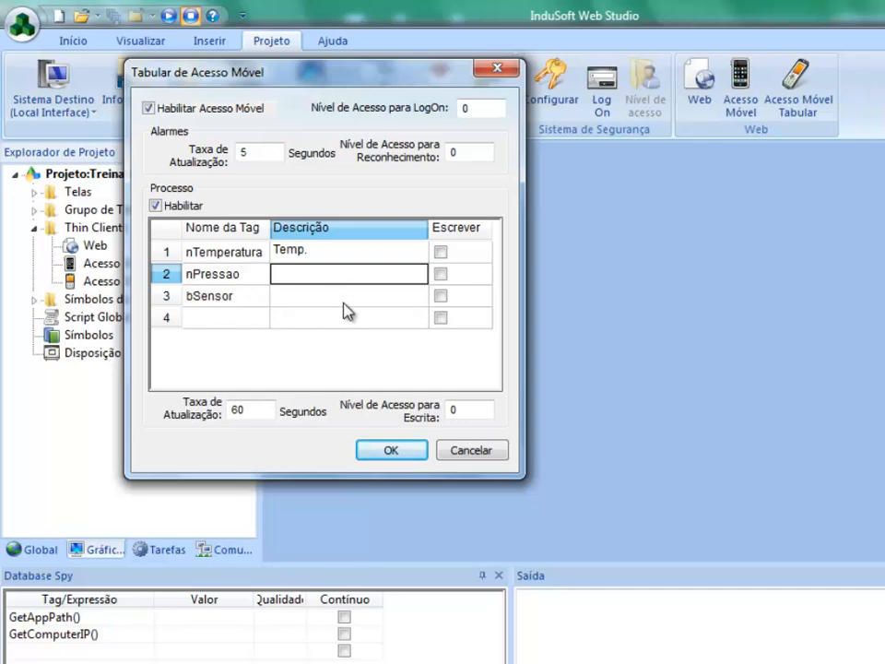
Allow writing to nTemperatura, nPressao and bSensor, and accept the settings with a 5-second process refresh rate
click(440, 253)
click(440, 274)
click(440, 296)
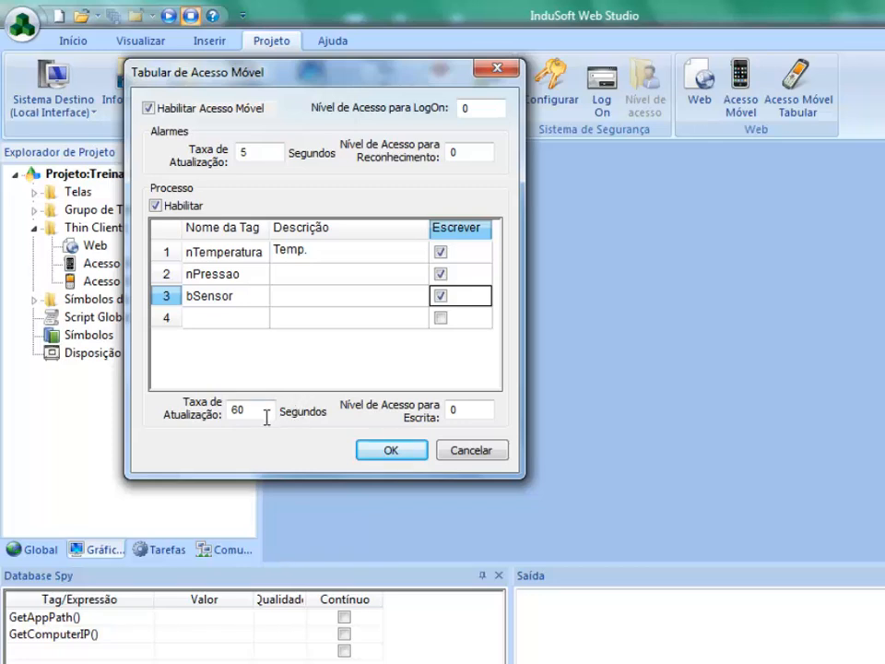
drag(257, 411, 232, 412)
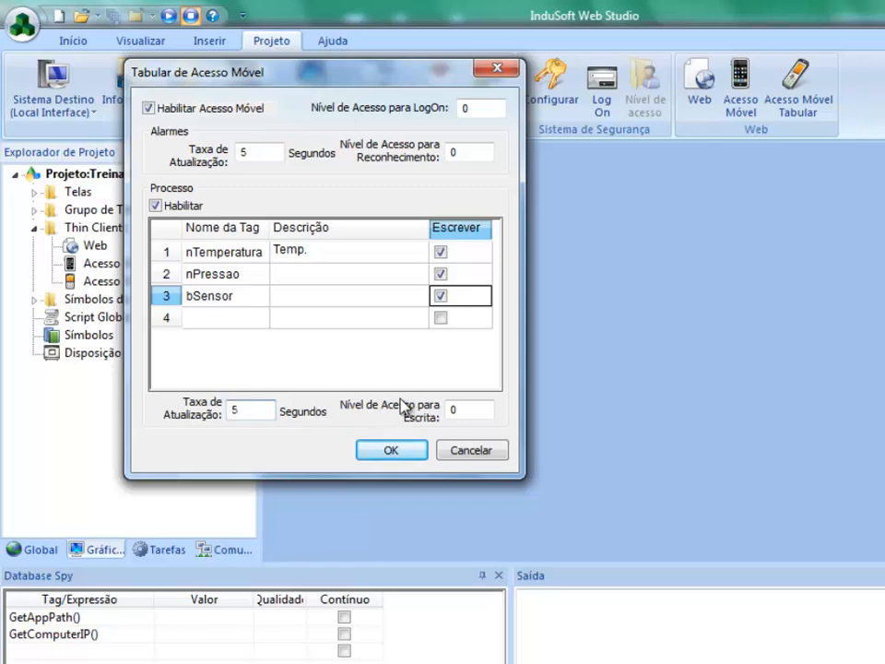
click(391, 451)
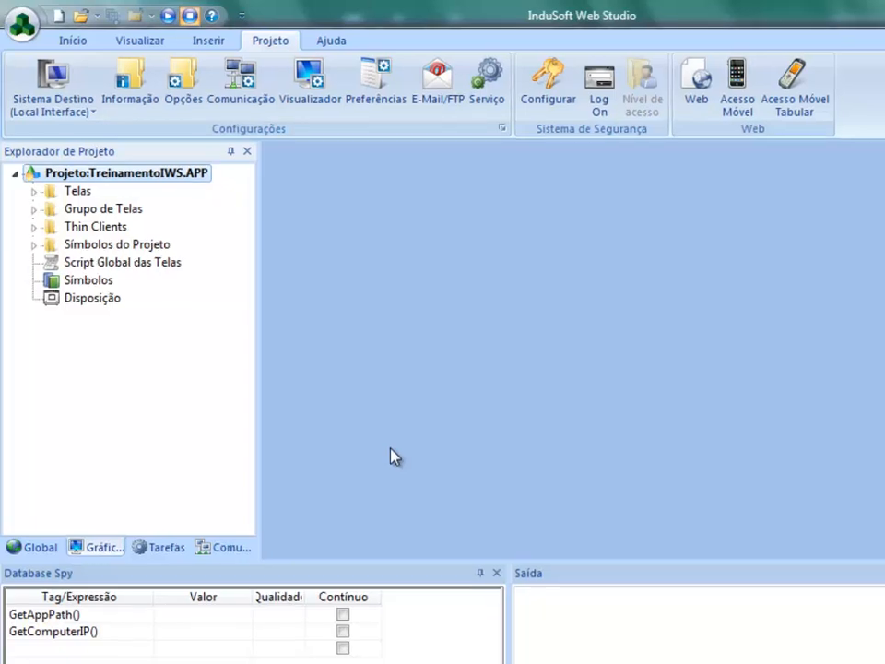
Open Internet Information Services (IIS) Manager and select the Default Web Site under the server's sites
key(super)
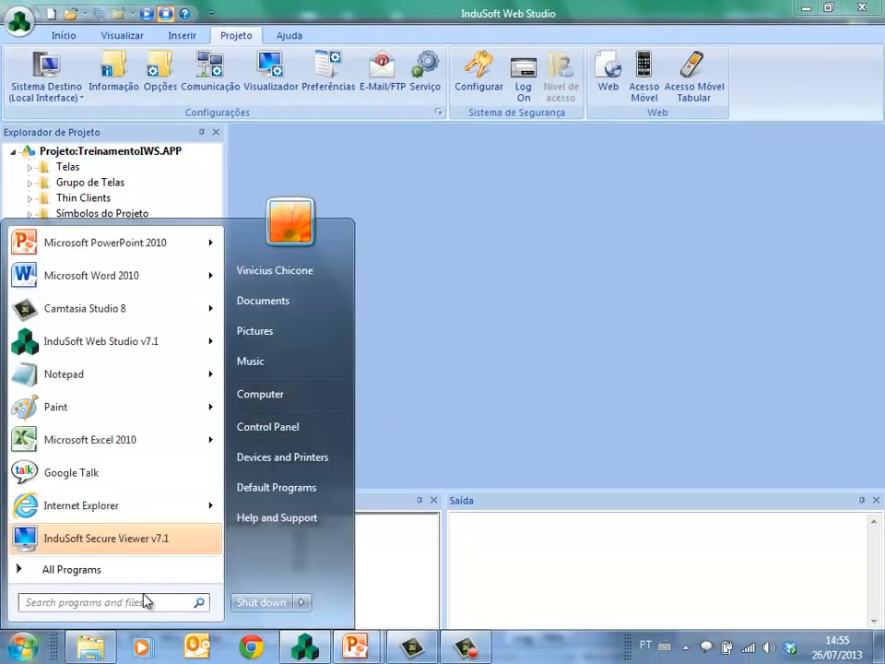
text(iis)
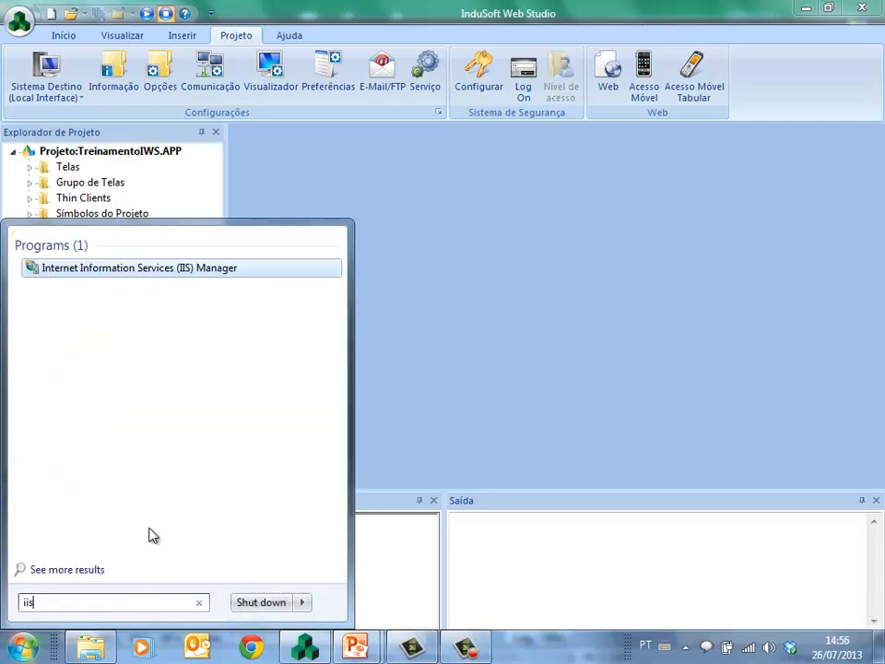
click(170, 269)
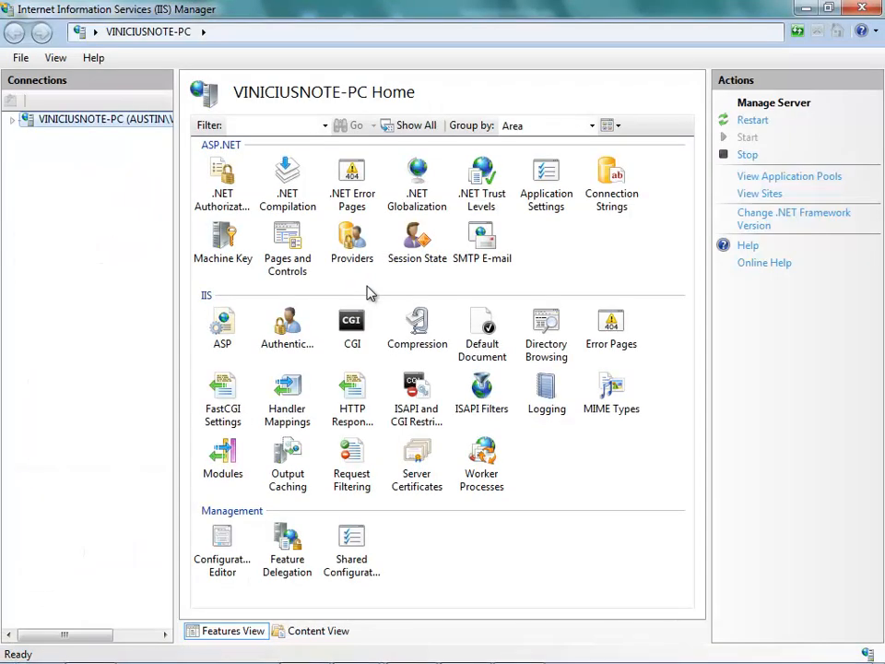
click(13, 120)
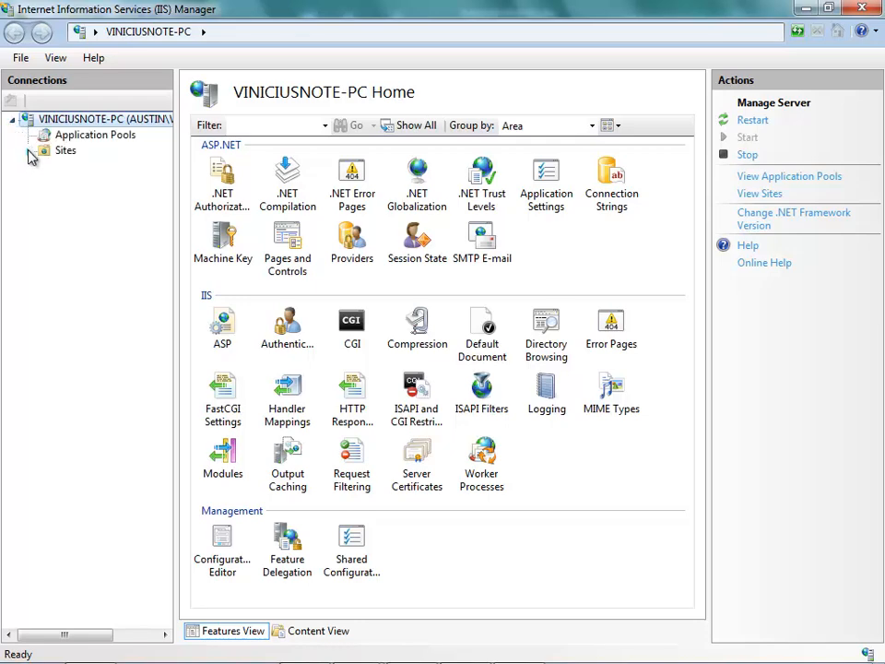
click(29, 152)
click(92, 171)
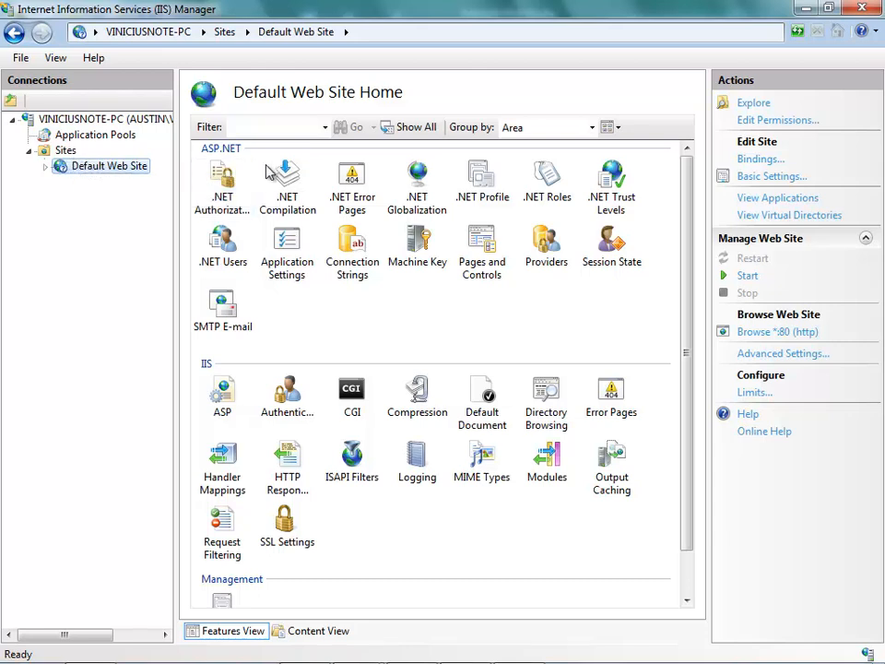
Check that the Default Web Site's physical path points to the TreinamentoIWS project folder and accept its basic settings
click(770, 177)
drag(403, 332, 516, 337)
drag(414, 332, 495, 333)
click(464, 330)
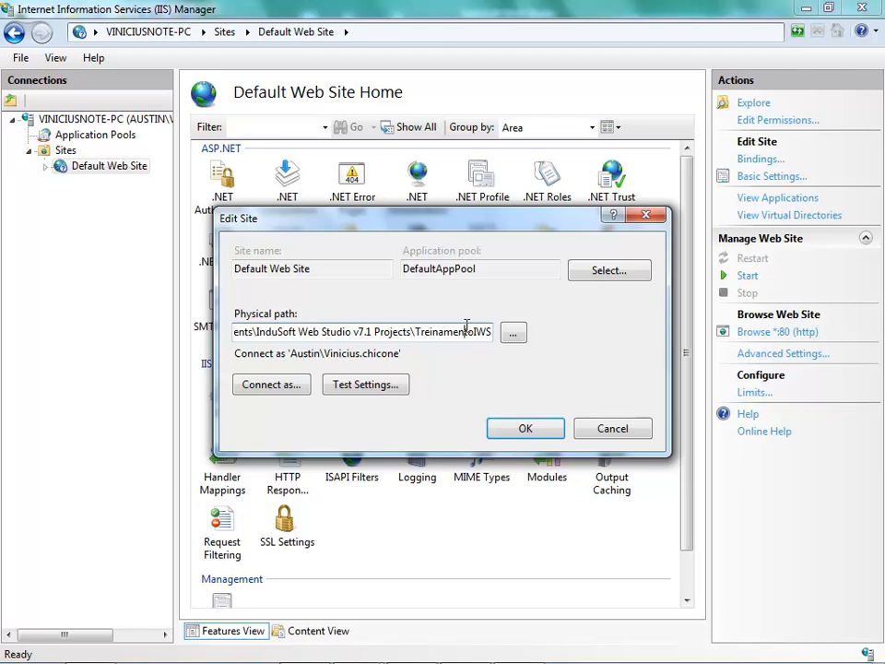
click(526, 430)
Switch to InduSoft Web Studio and read which Windows features the Mobile Access help topic "Turn on Microsoft IIS" requires
key(alt+Tab)
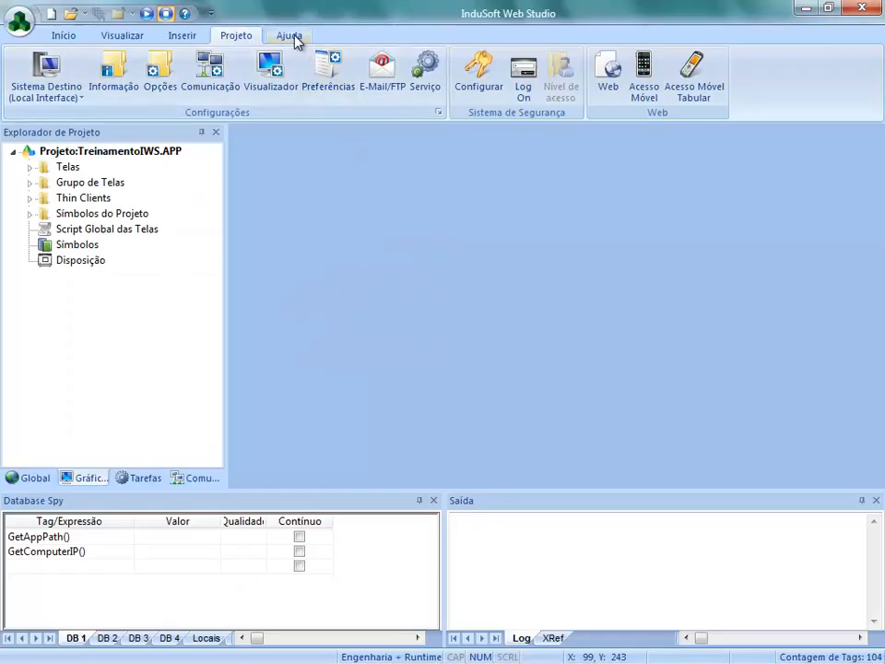
click(292, 37)
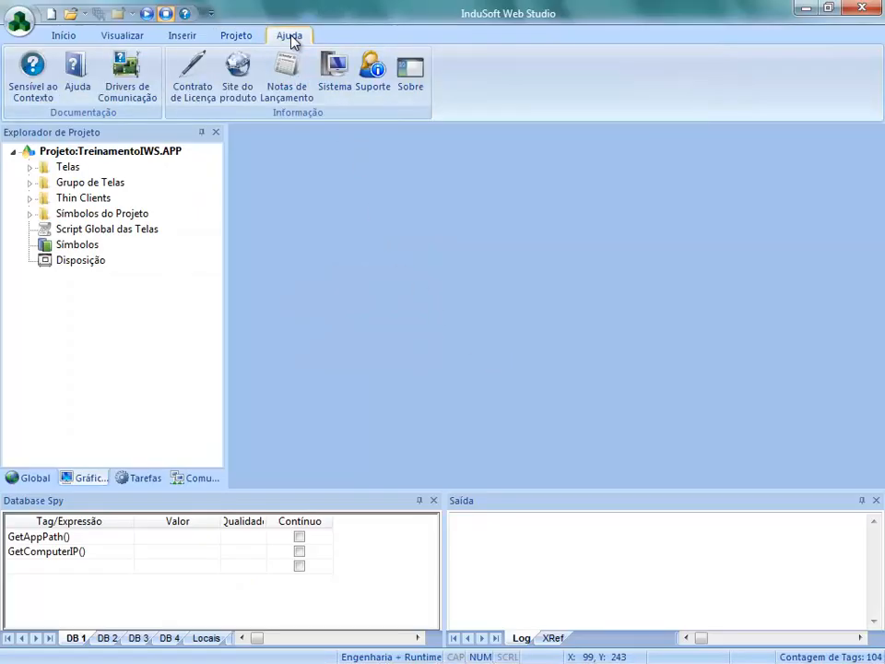
click(78, 74)
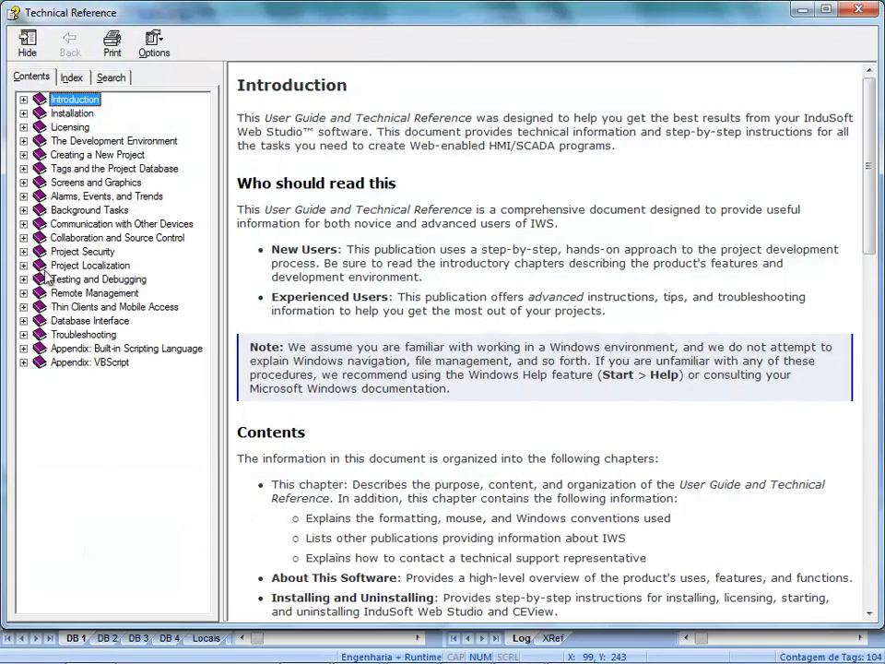
click(23, 306)
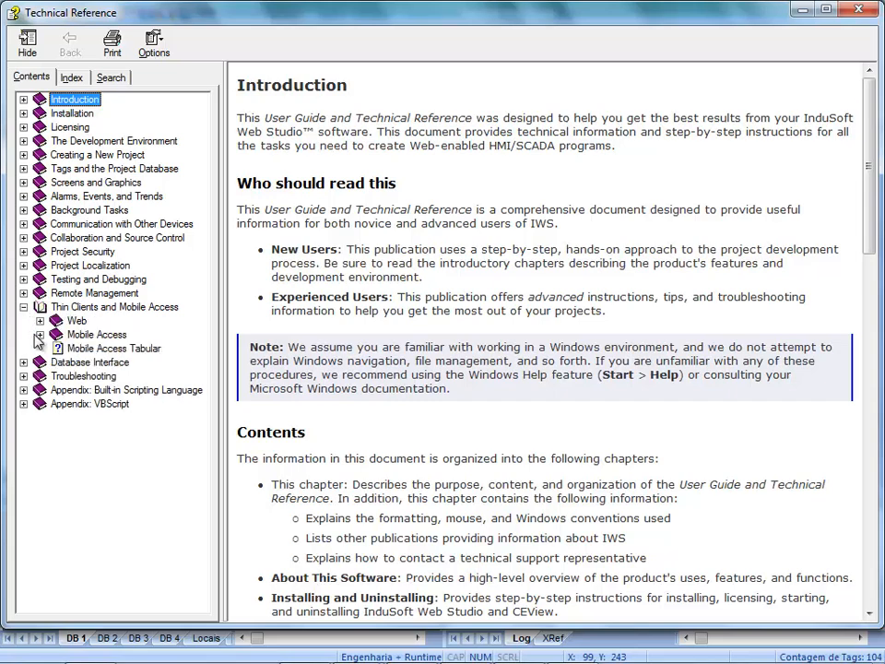
click(39, 334)
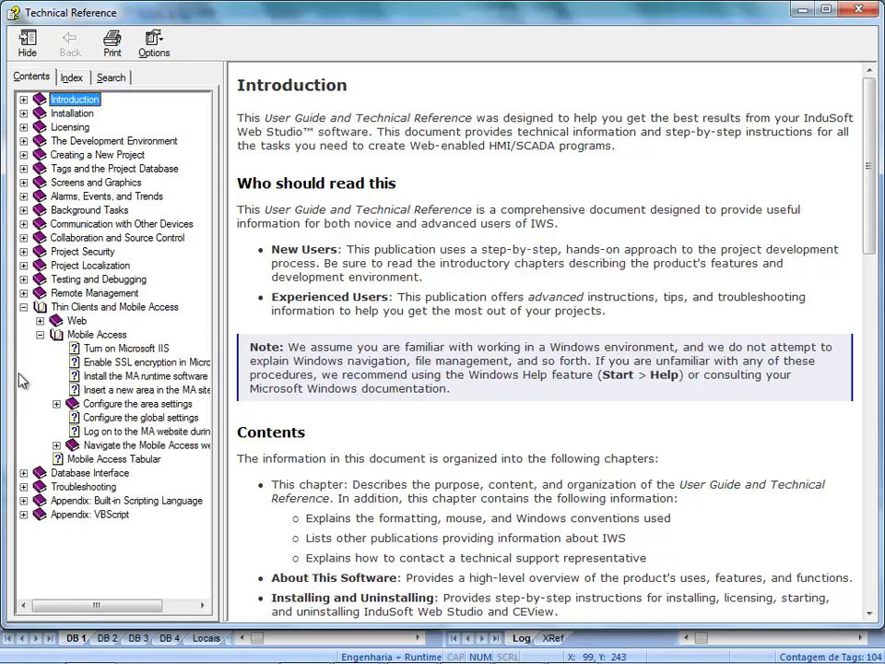
click(127, 350)
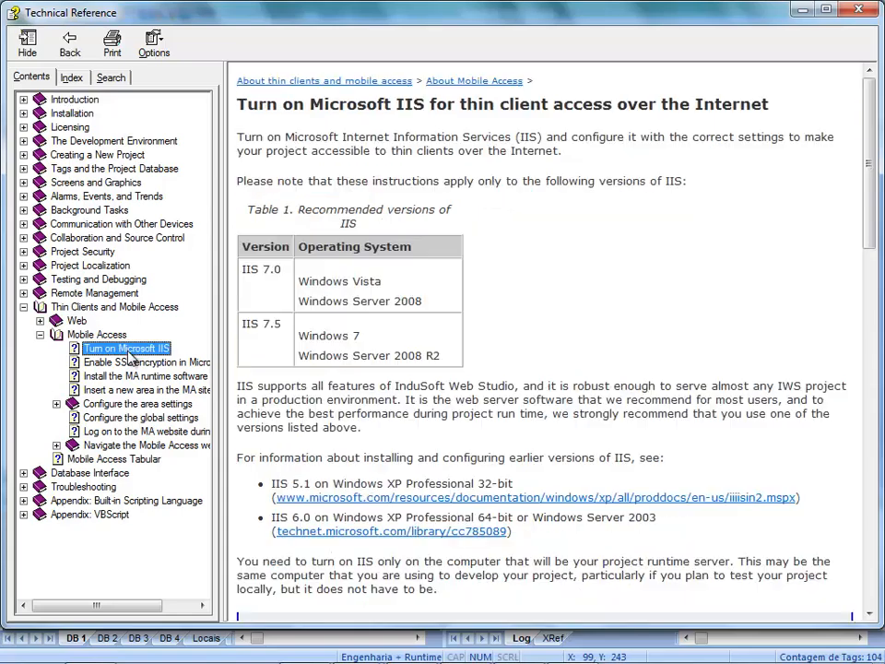
scroll(366, 336, down, 15)
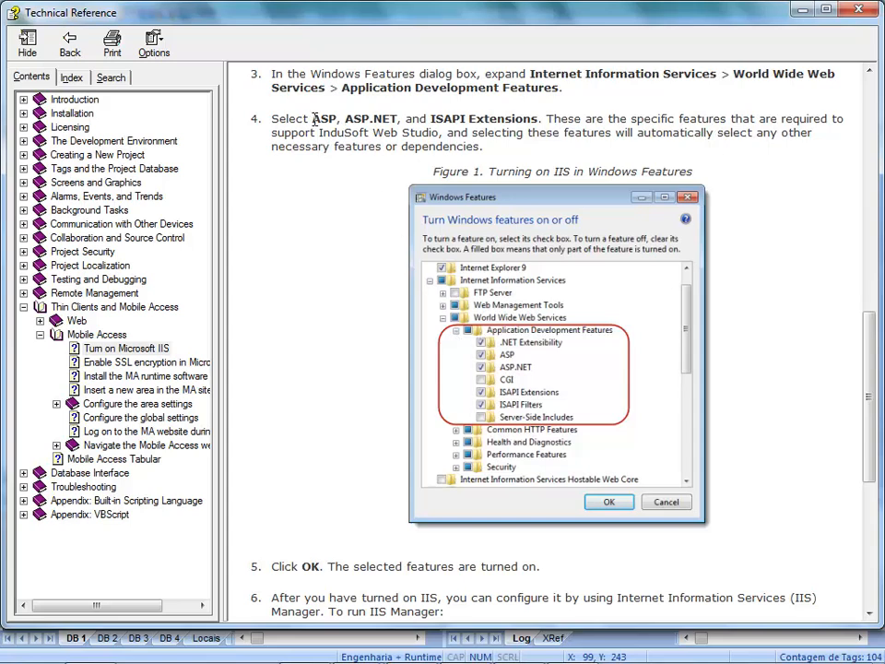
drag(312, 119, 399, 120)
click(414, 121)
Look up where Windows features are turned on or off in Control Panel, and leave without making changes
key(super)
click(294, 432)
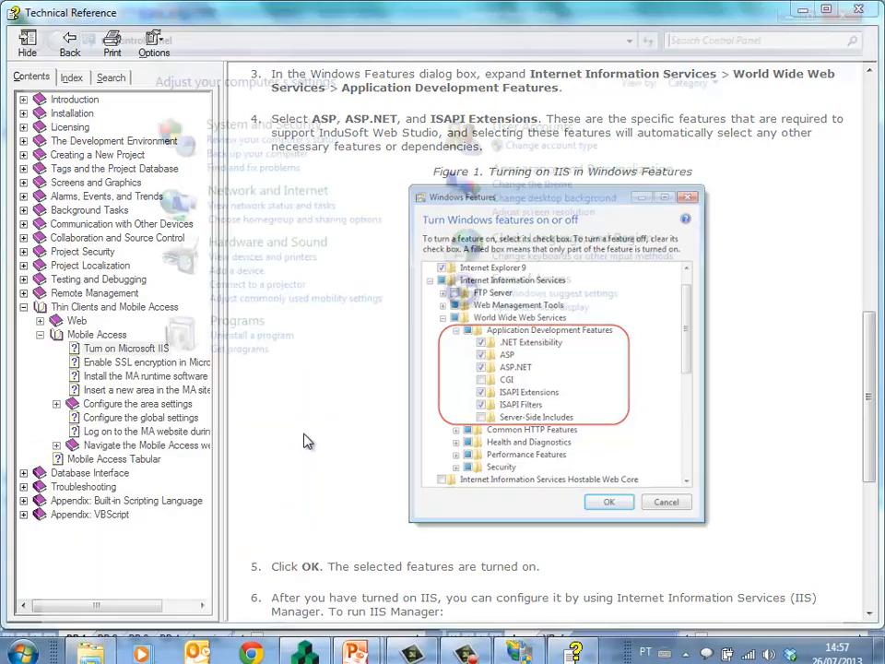
click(247, 330)
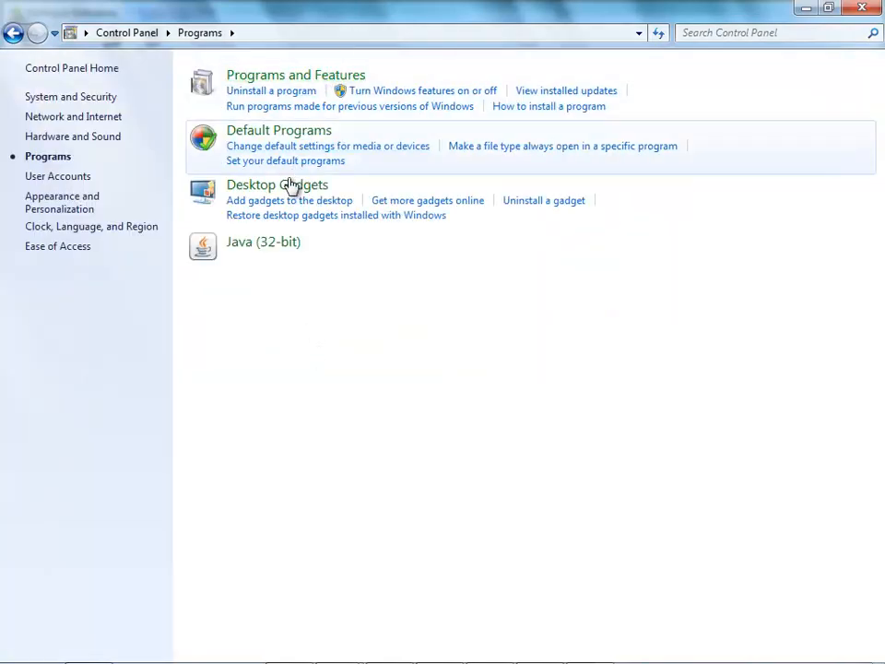
click(282, 91)
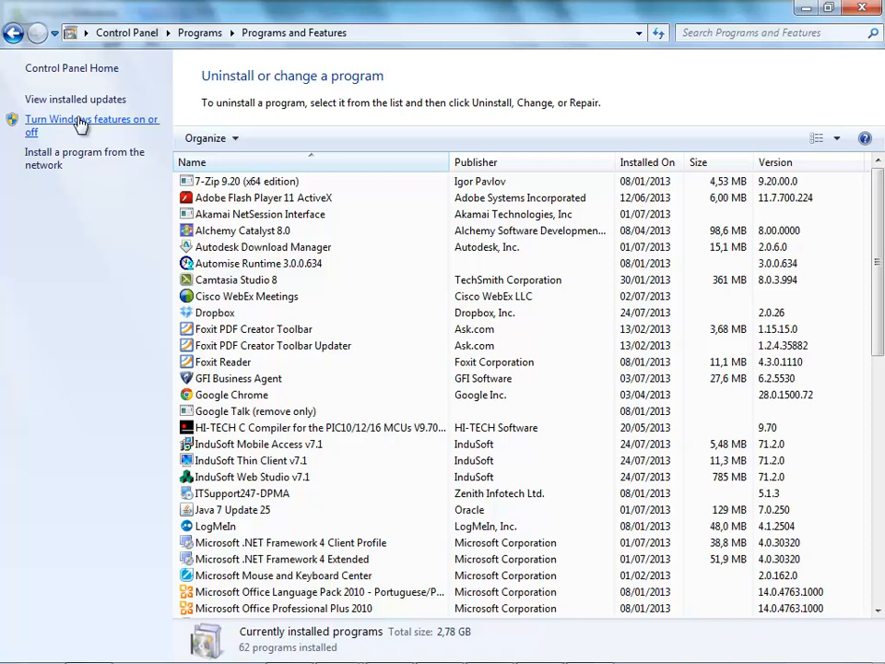
click(78, 126)
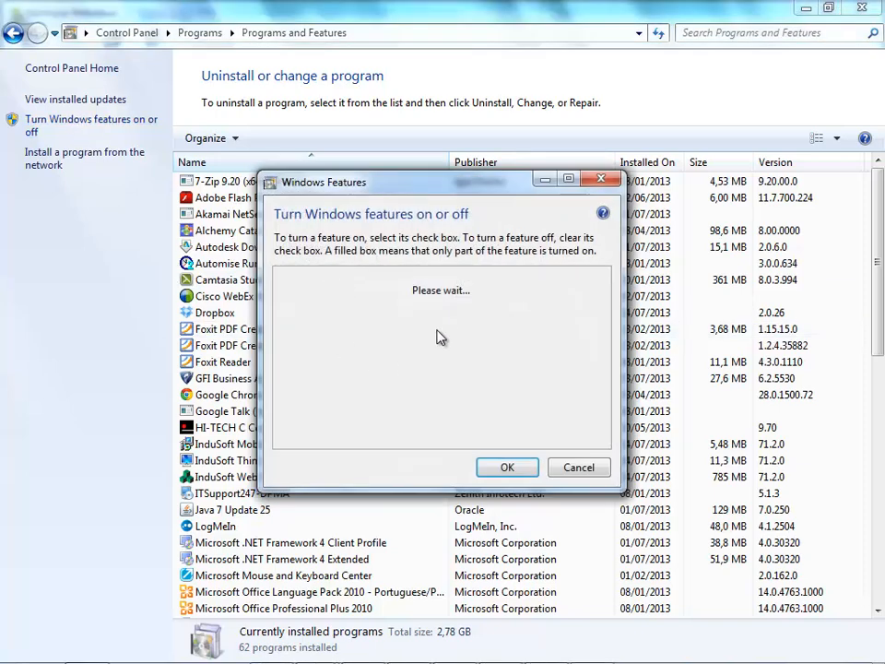
click(575, 467)
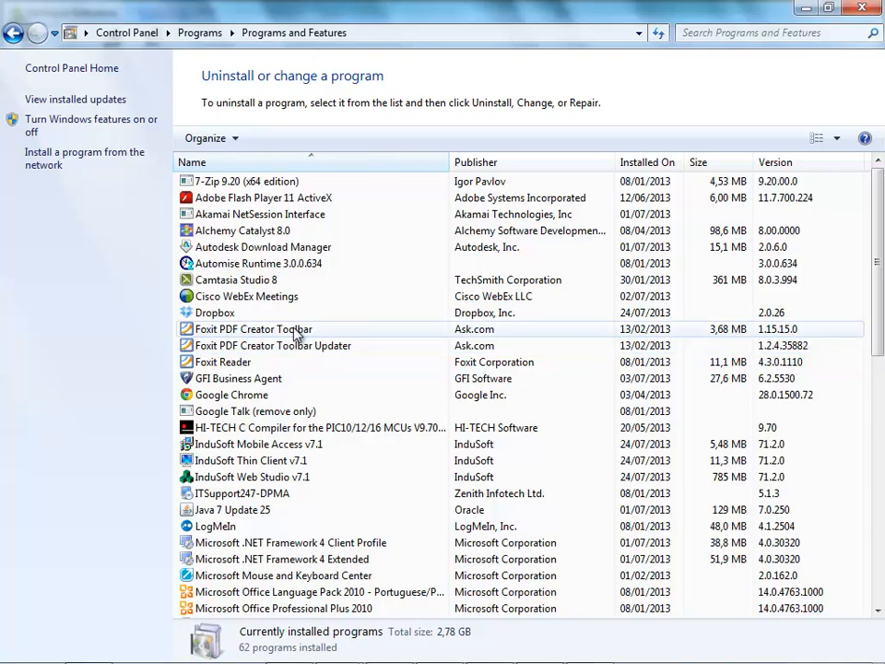
click(857, 11)
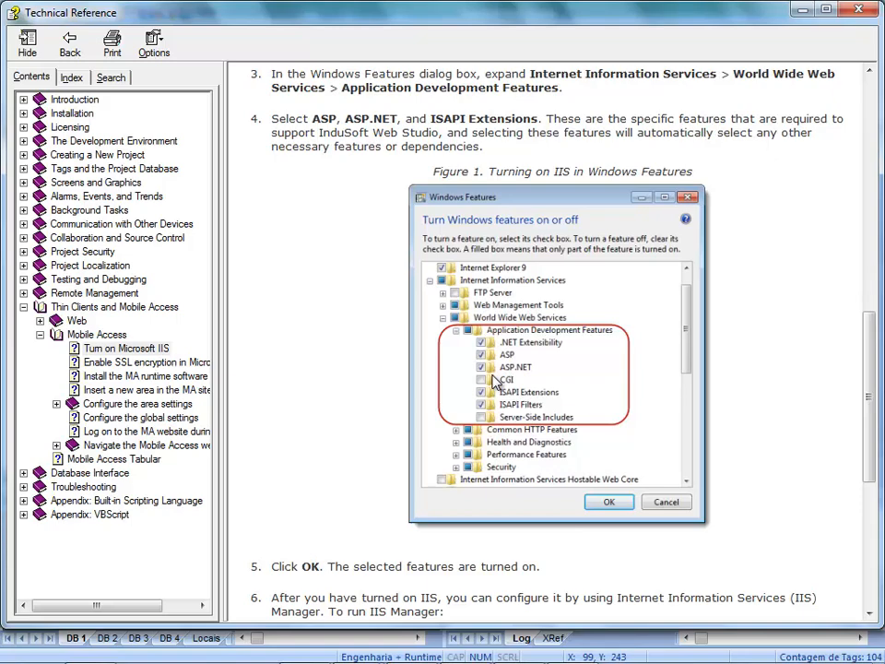
Minimize the help window, return to IIS Manager and start the Default Web Site
click(802, 9)
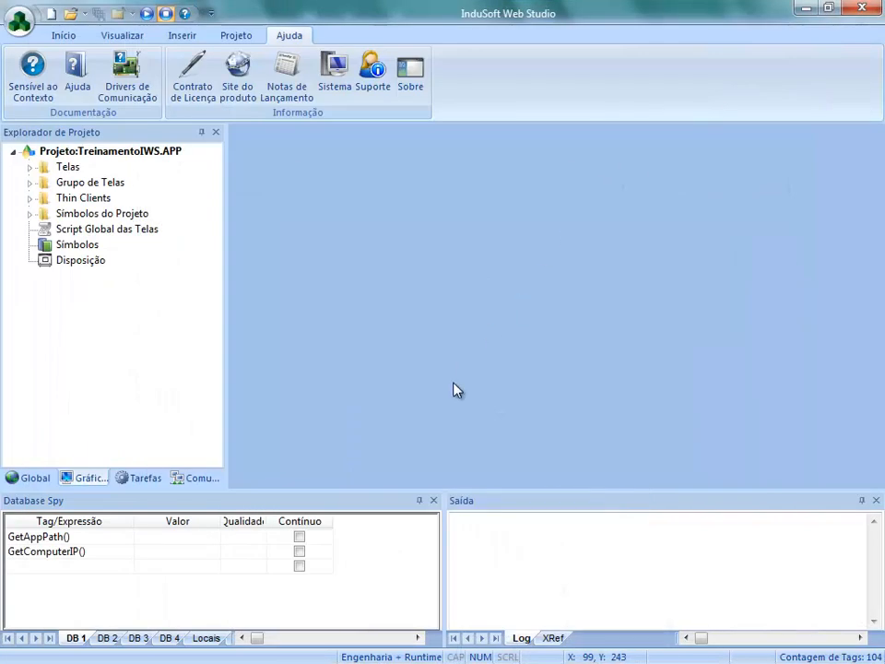
key(alt+Tab)
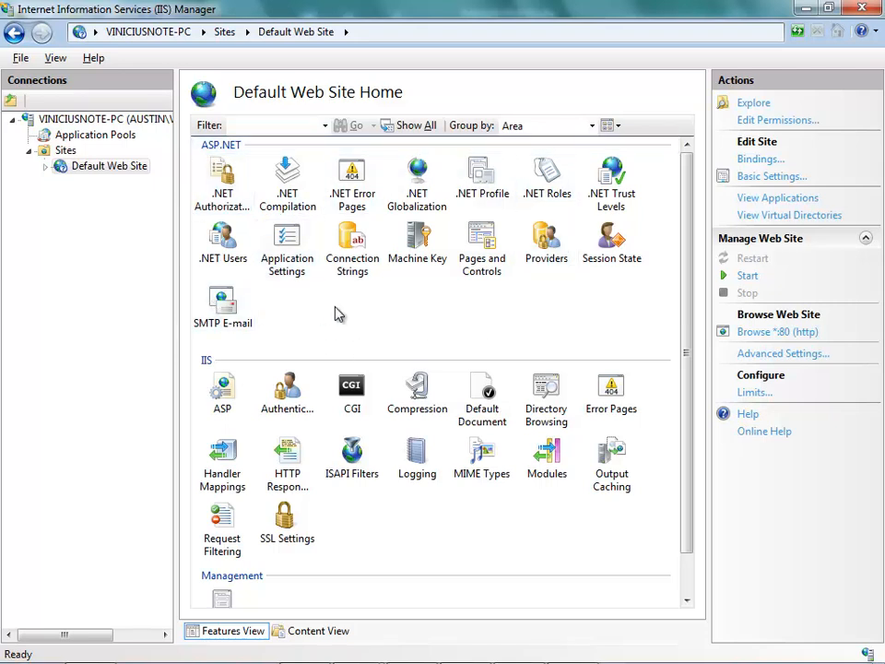
click(747, 276)
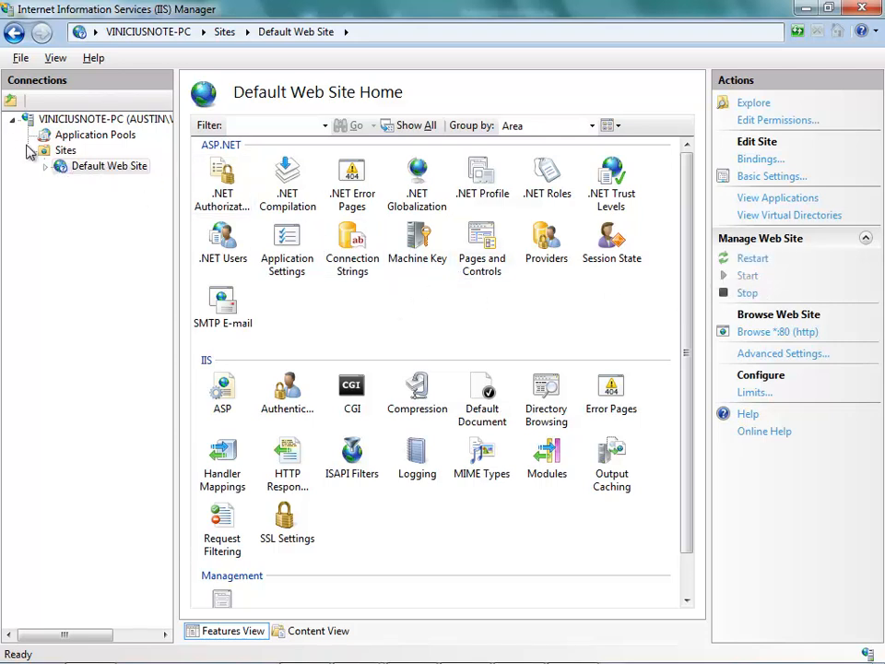
click(79, 166)
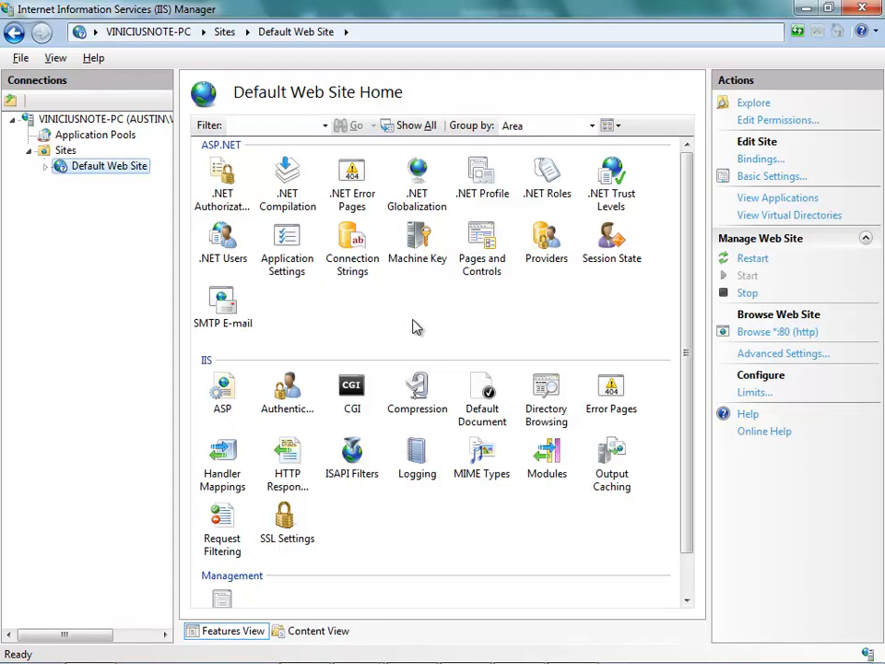
Switch to InduSoft Web Studio, run the TreinamentoIWS project locally and show its Alarmes screen
key(alt+Tab)
key(alt+Tab)
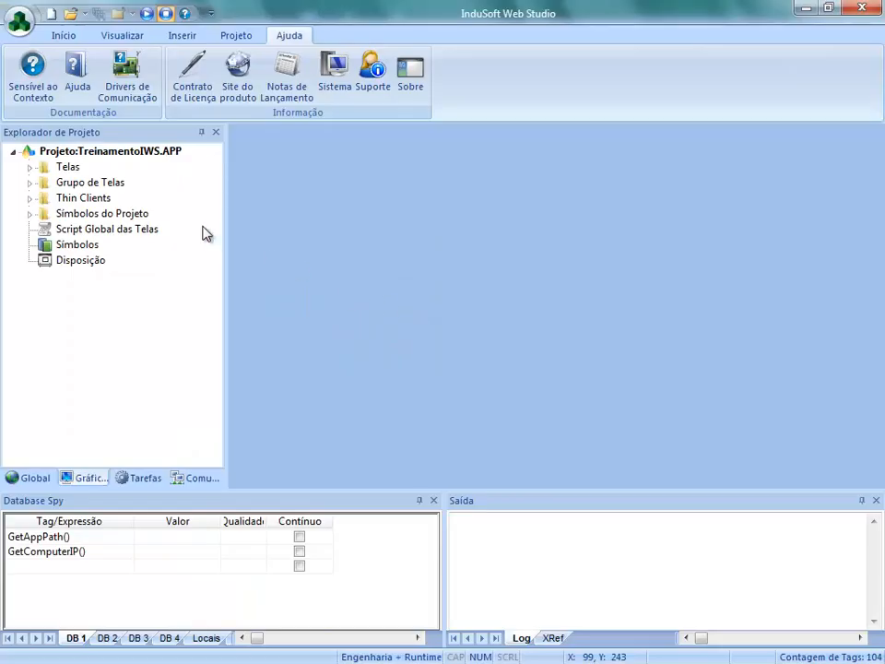
click(65, 35)
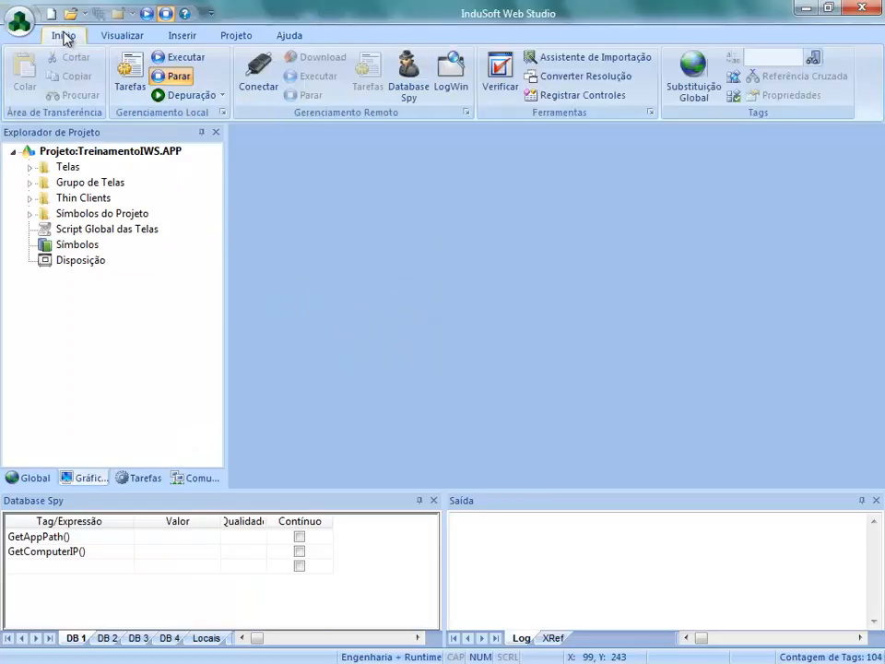
click(184, 59)
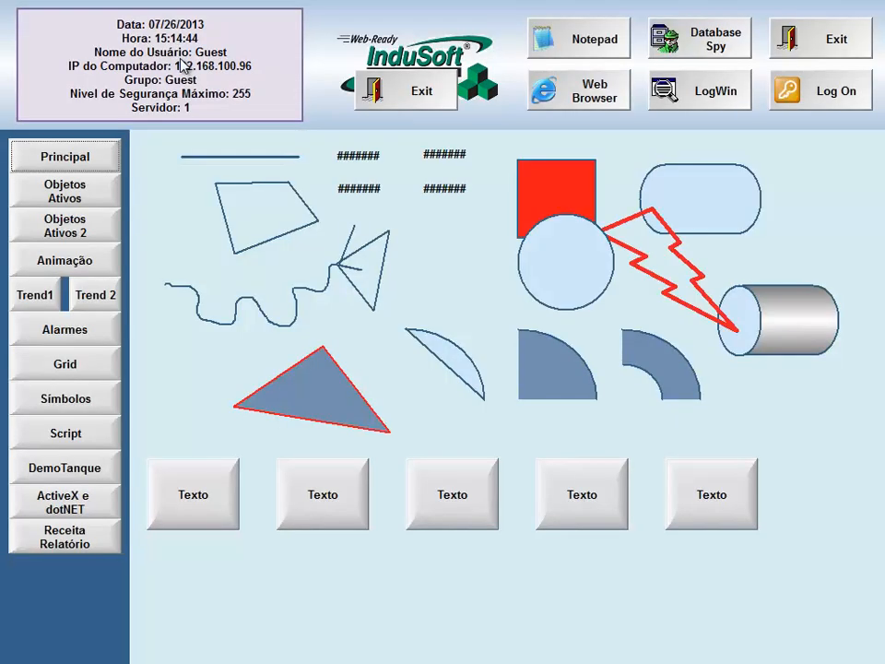
click(110, 330)
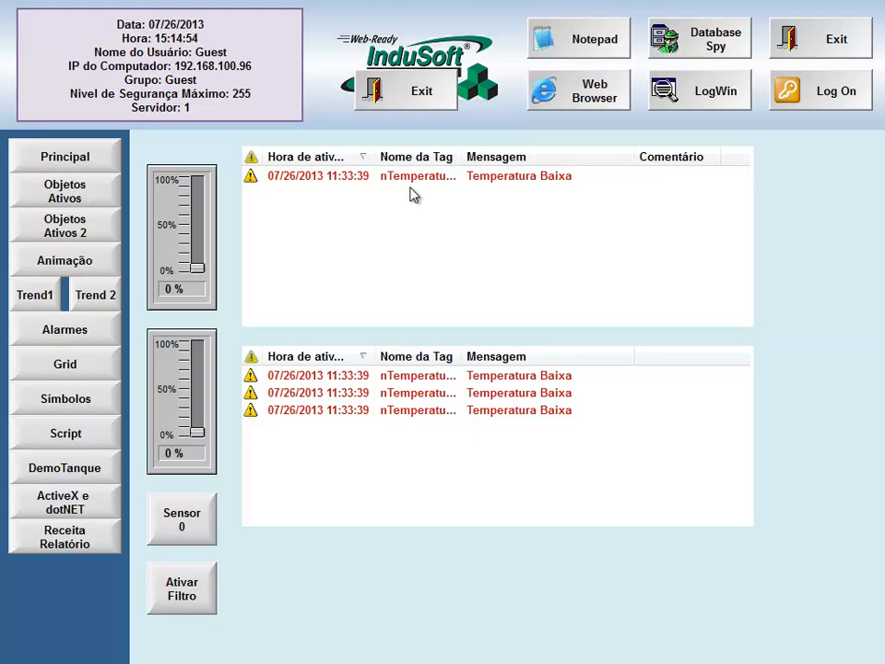
Open Google Chrome and place its restored window below the running project's header so the computer's IP remains readable
key(super)
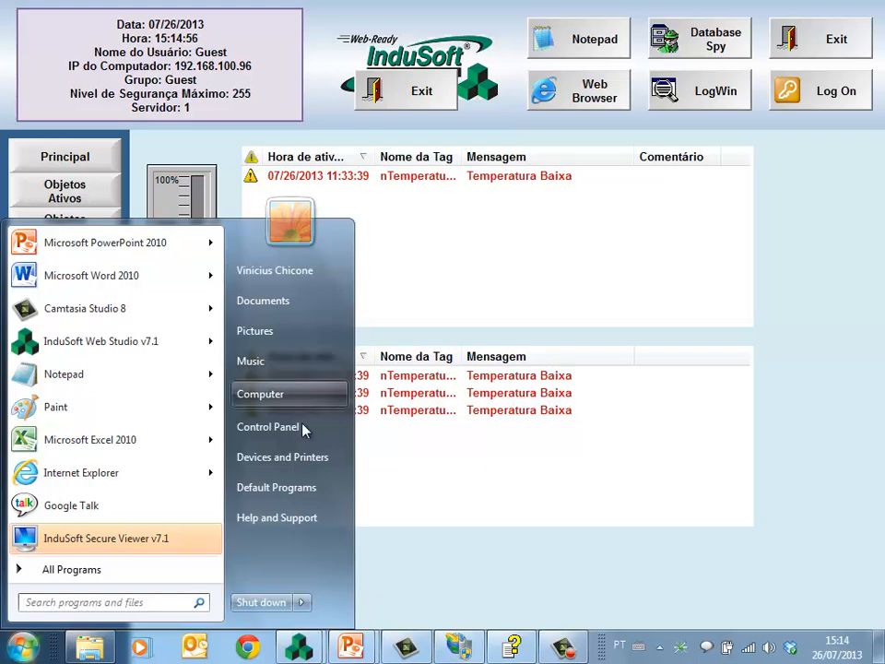
click(251, 645)
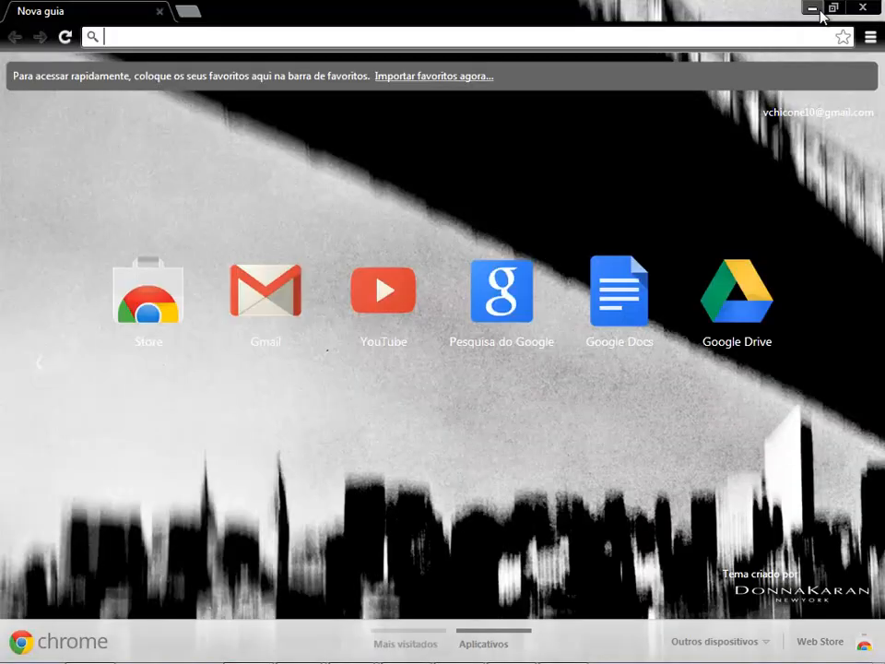
click(831, 9)
drag(391, 38, 408, 140)
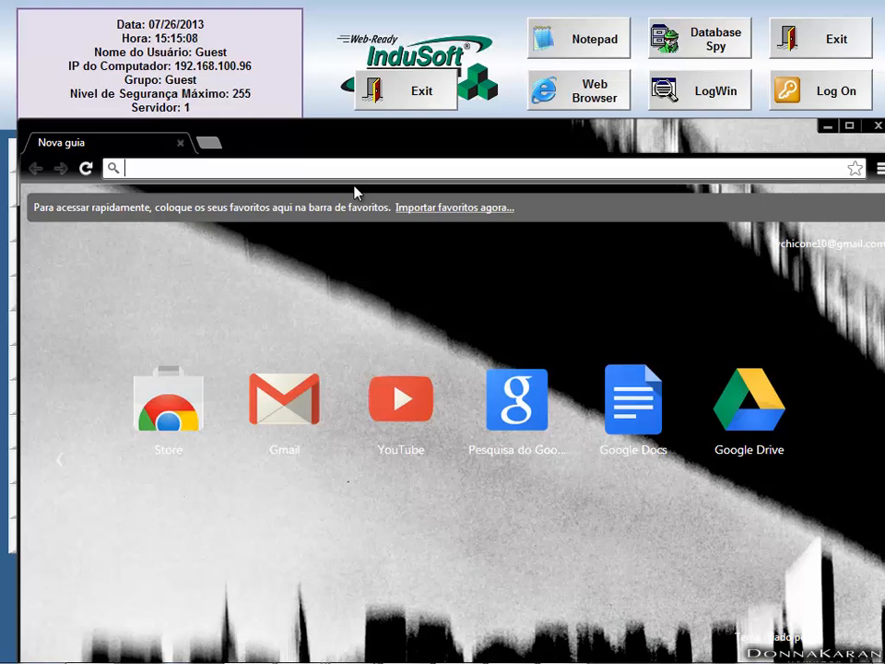
Load the mobile access logon page at 192.168.100.96/web/sma/logon.asp in the browser
text(192.1)
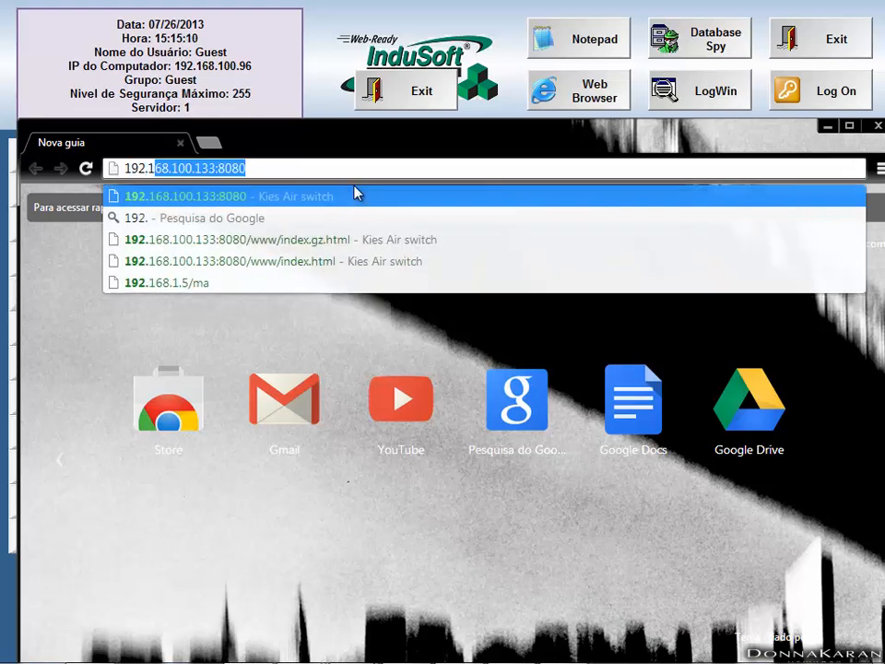
text(68.)
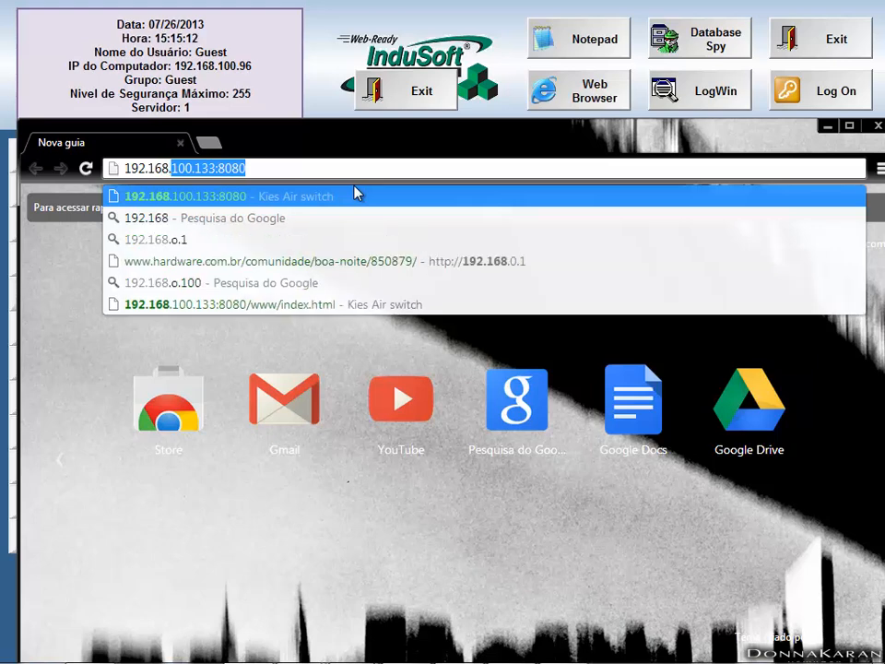
text(100.96)
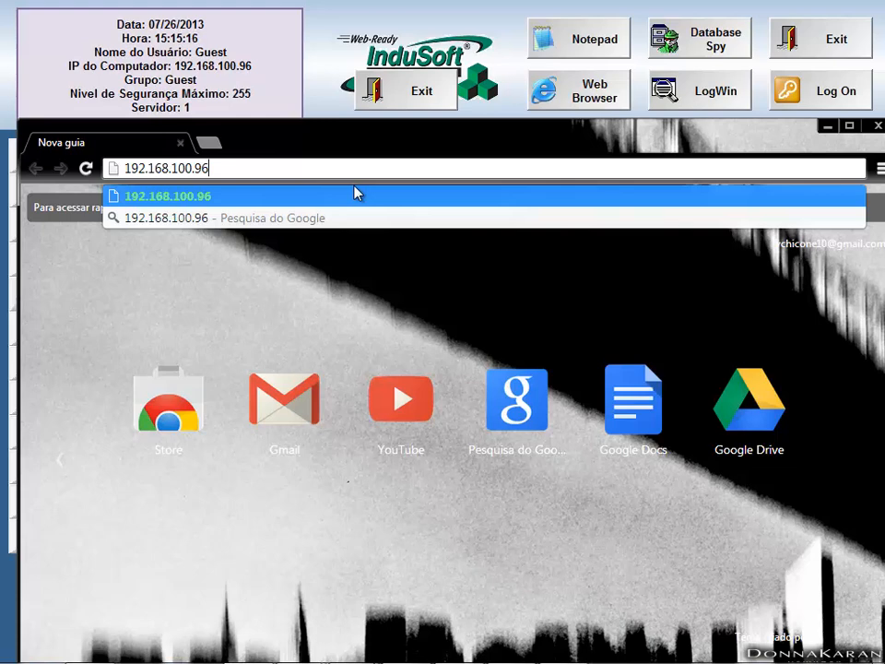
text(/web)
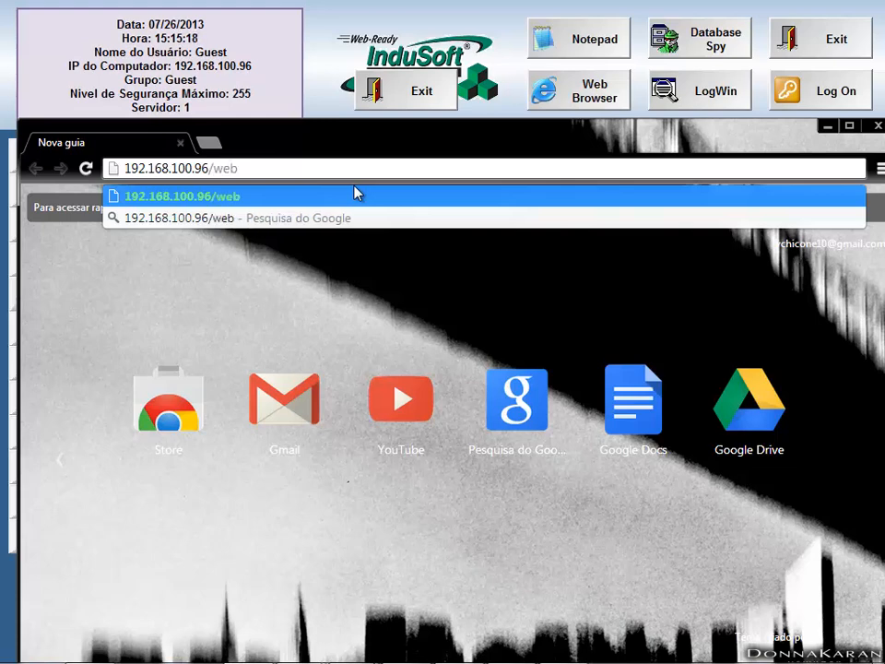
text(/sma)
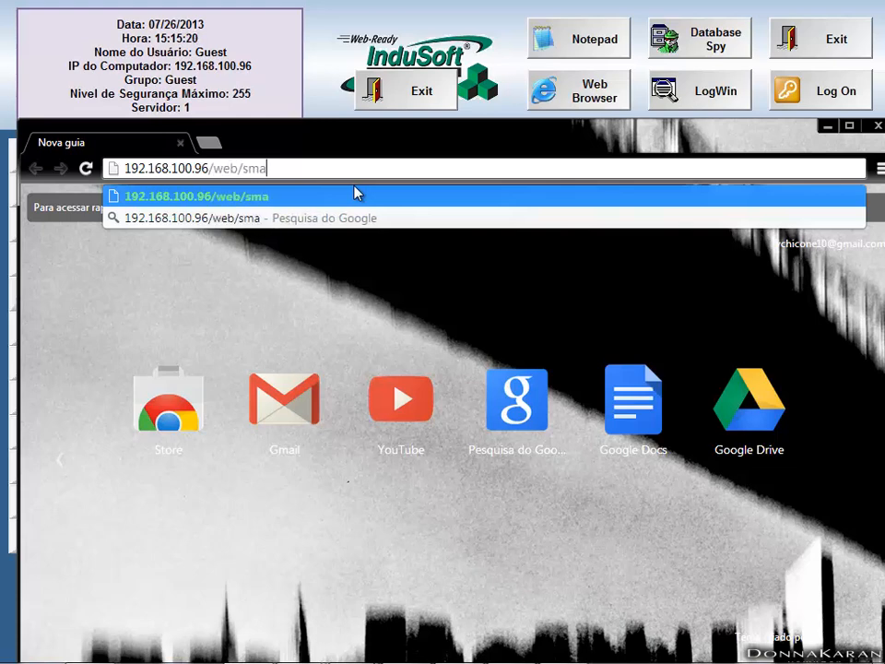
text(/log)
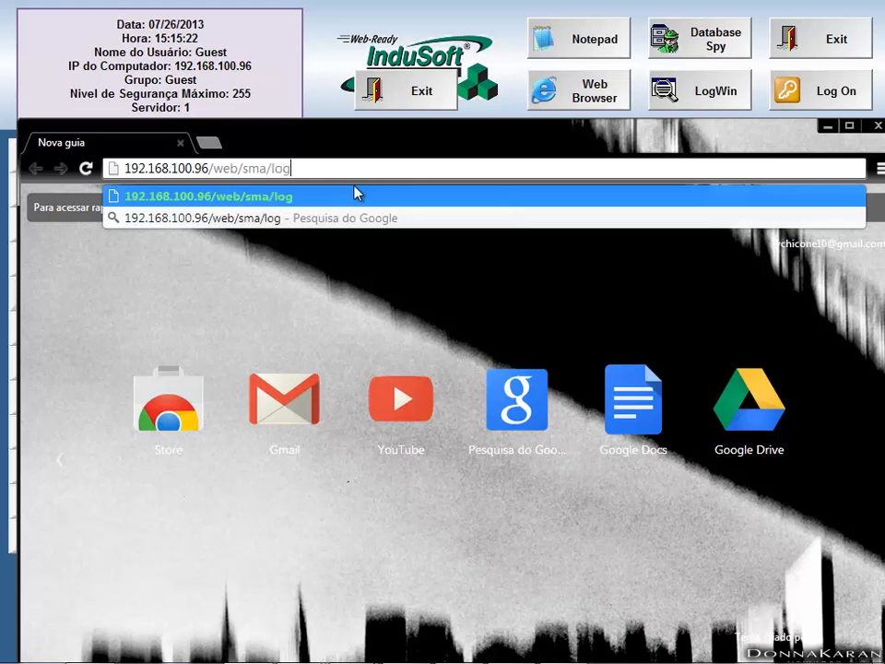
text(on.asp)
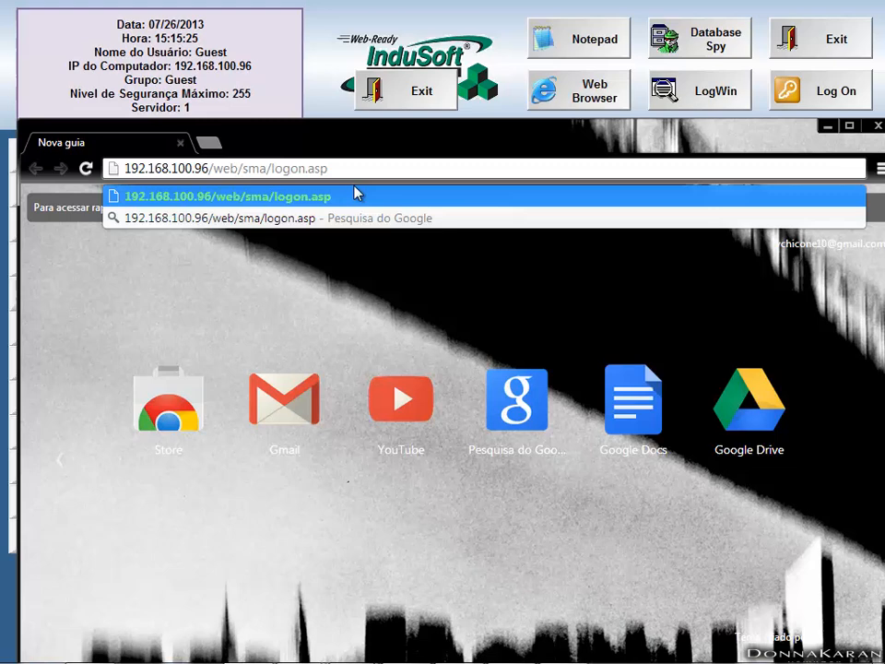
key(Return)
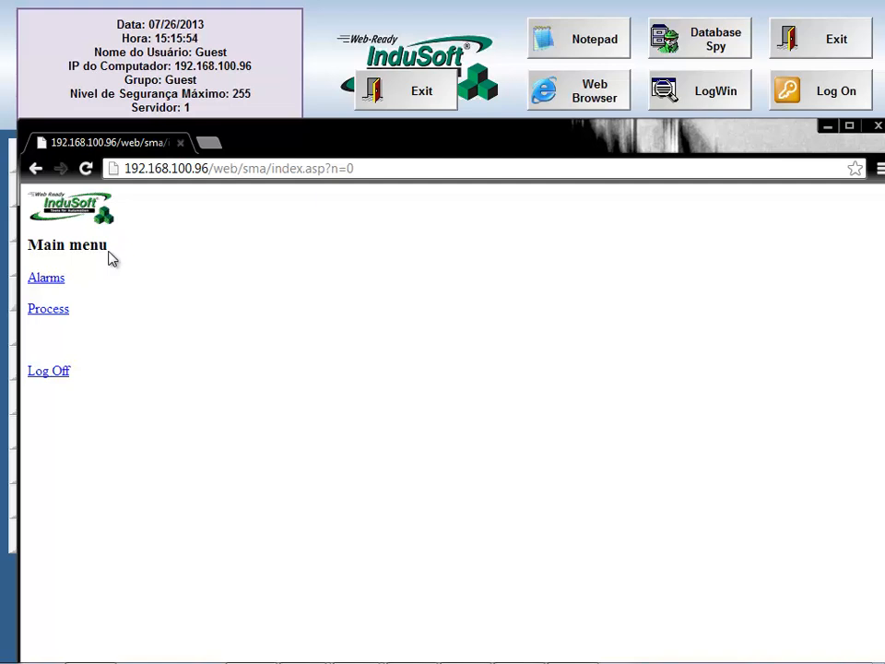
Show the Alarms page and acknowledge the Temperatura Baixa alarm with the comment "test"
click(59, 279)
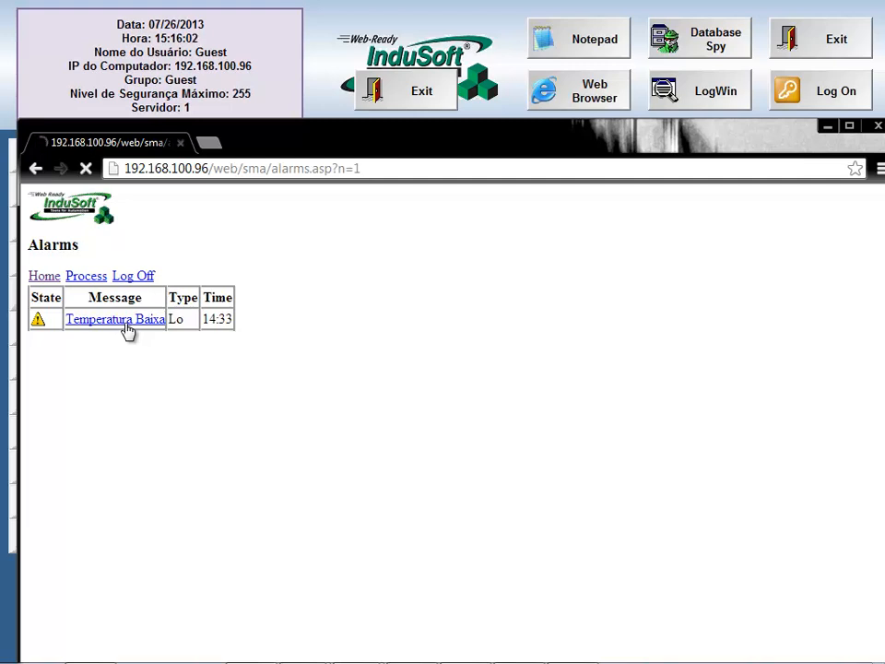
click(126, 323)
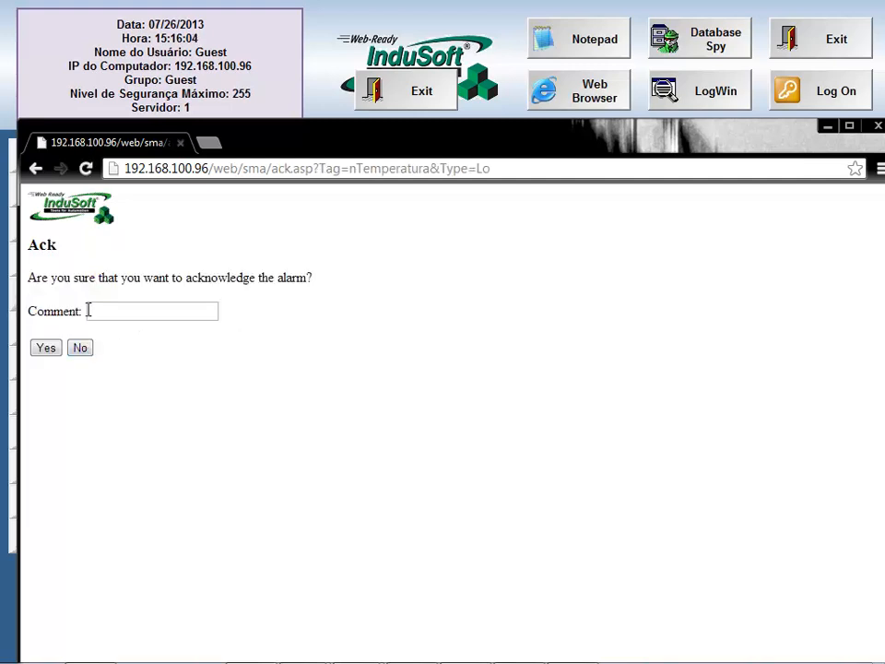
click(129, 310)
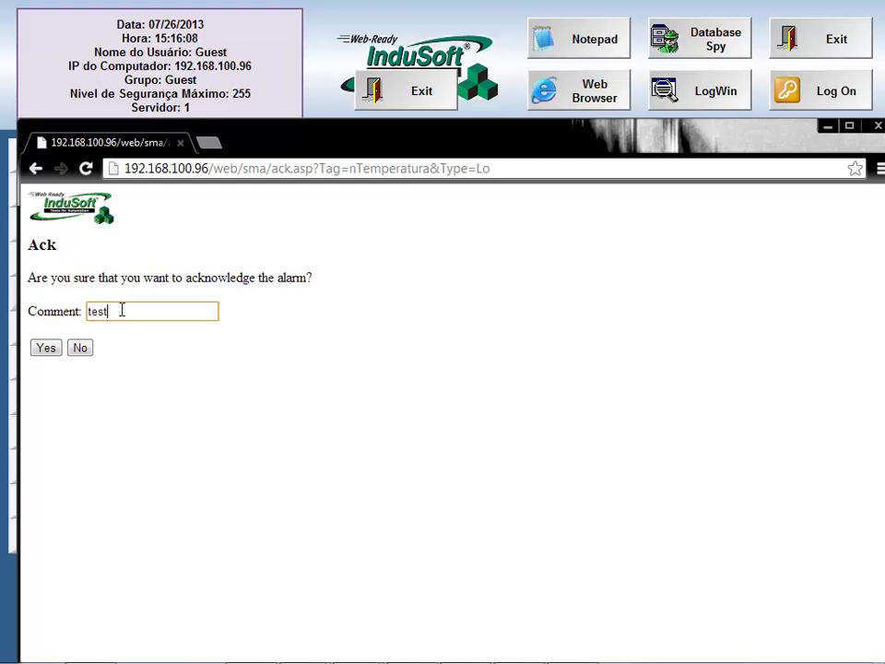
click(48, 348)
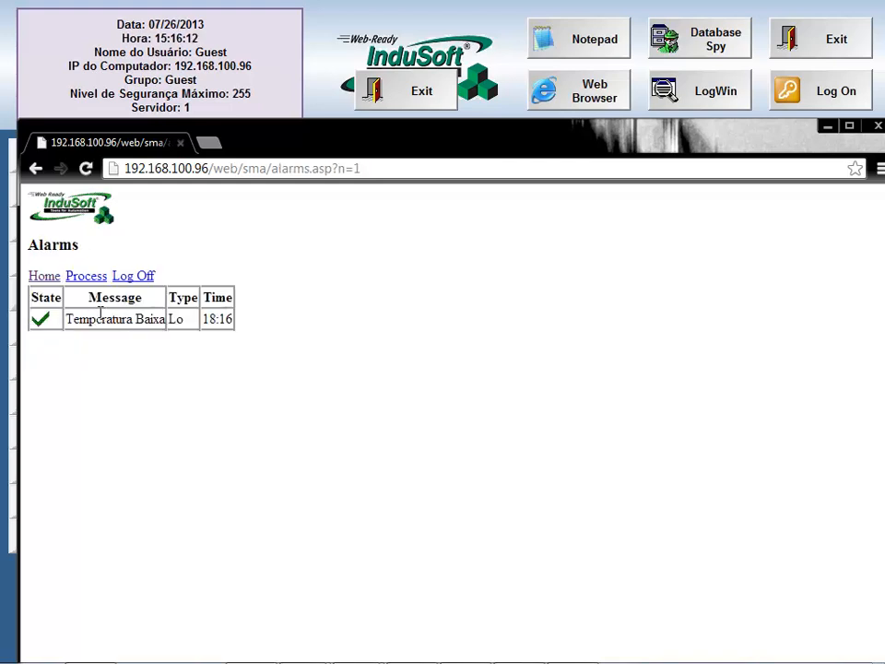
Go through the main menu to the Process page and set the Temp. tag to 77
click(42, 277)
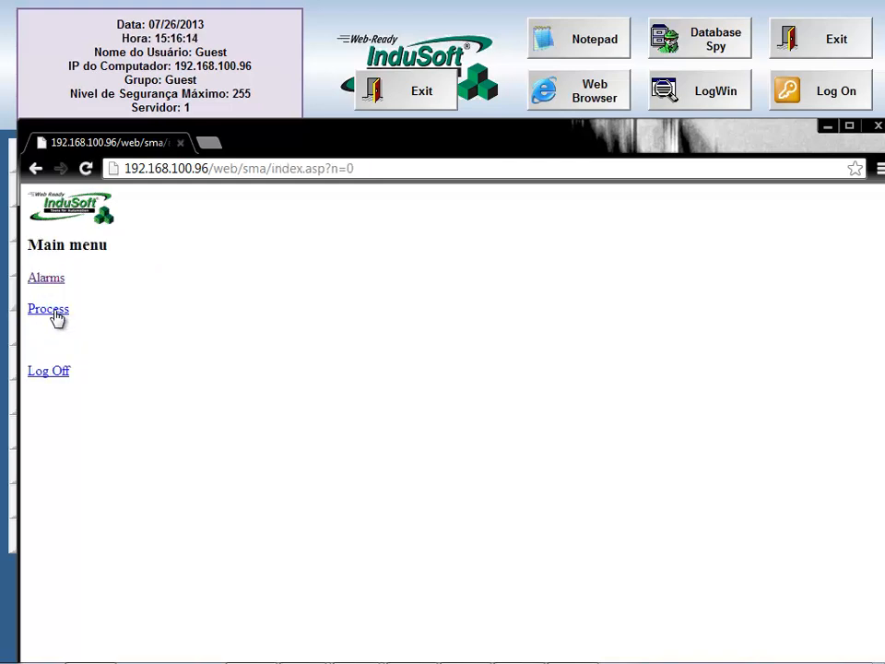
click(54, 312)
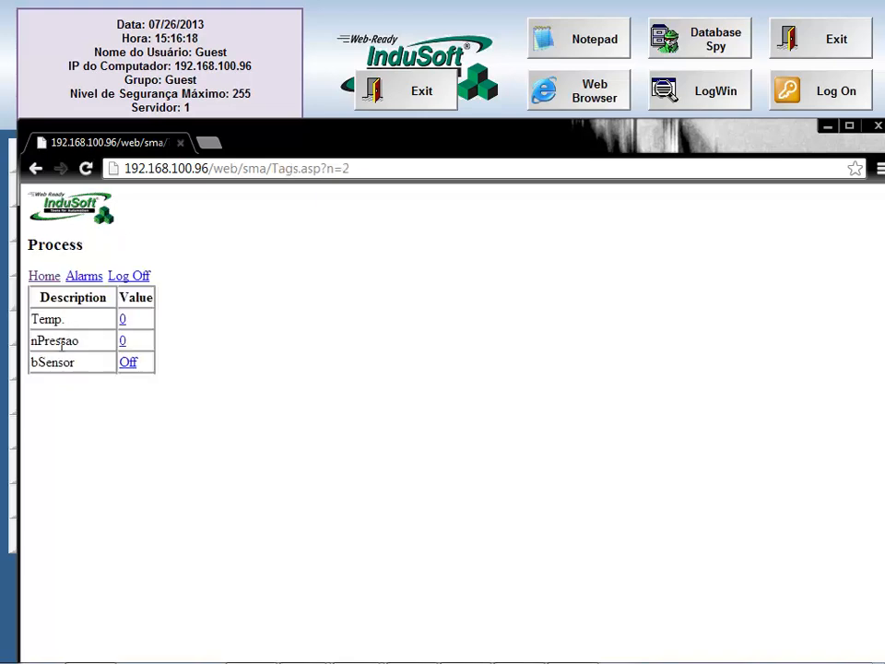
click(123, 320)
click(102, 282)
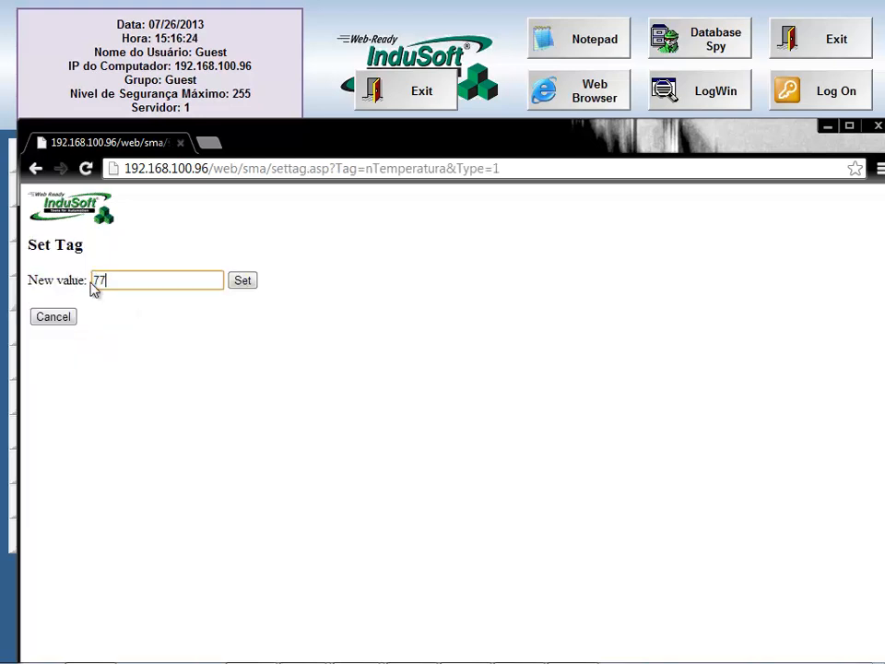
click(250, 285)
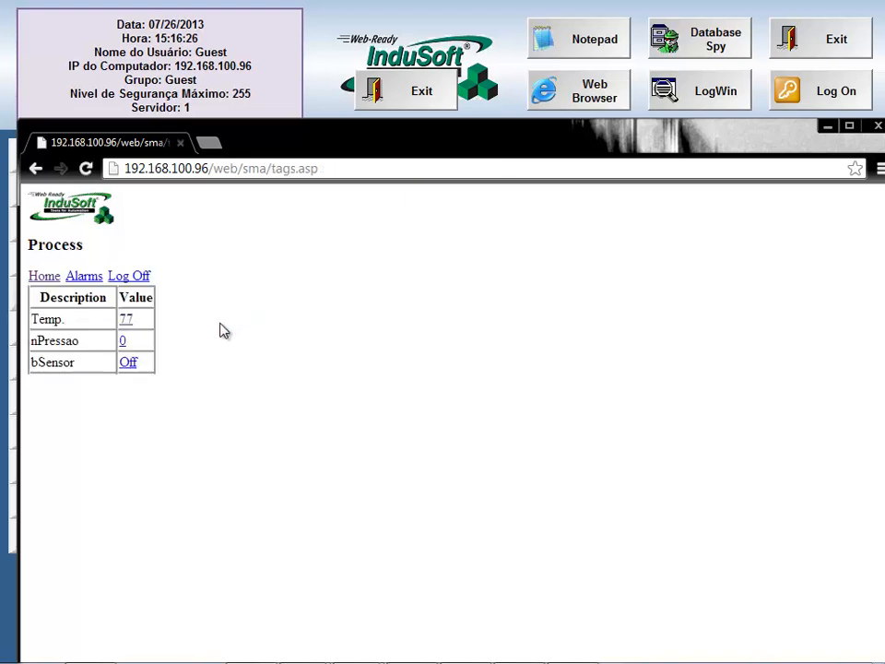
Set the nPressao tag to 56 and switch the bSensor tag on
click(123, 341)
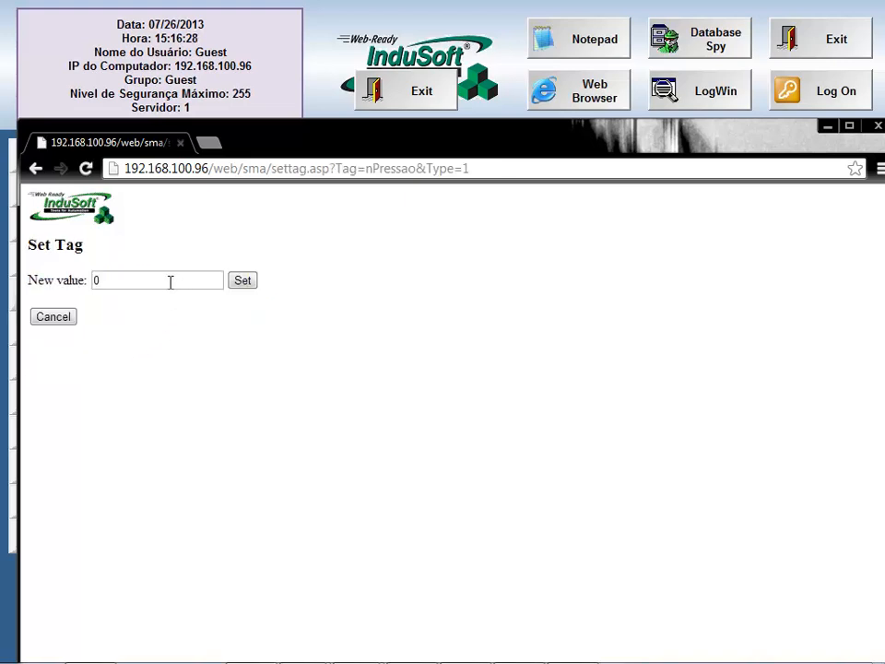
drag(171, 282, 74, 279)
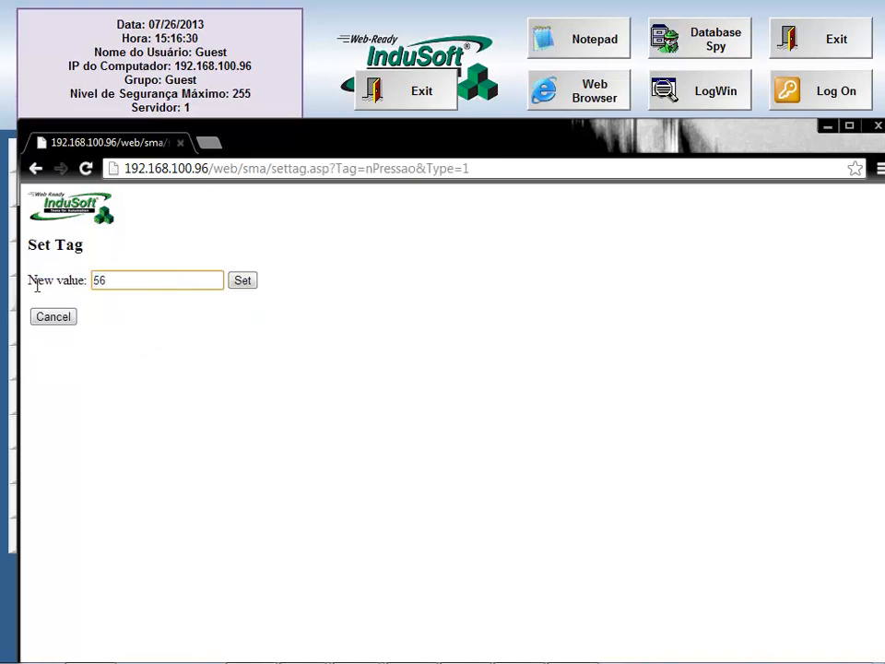
click(245, 279)
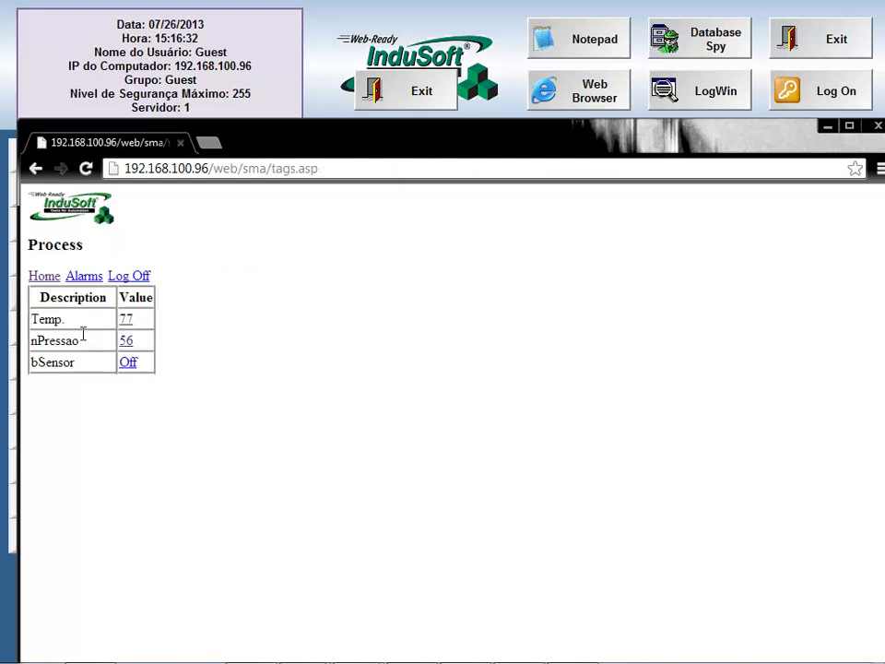
click(130, 362)
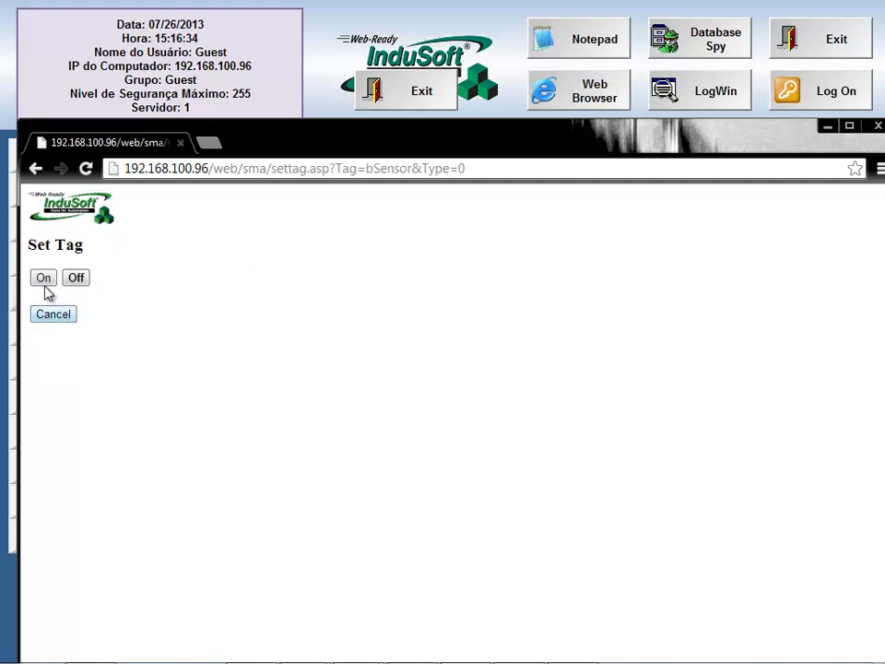
click(46, 280)
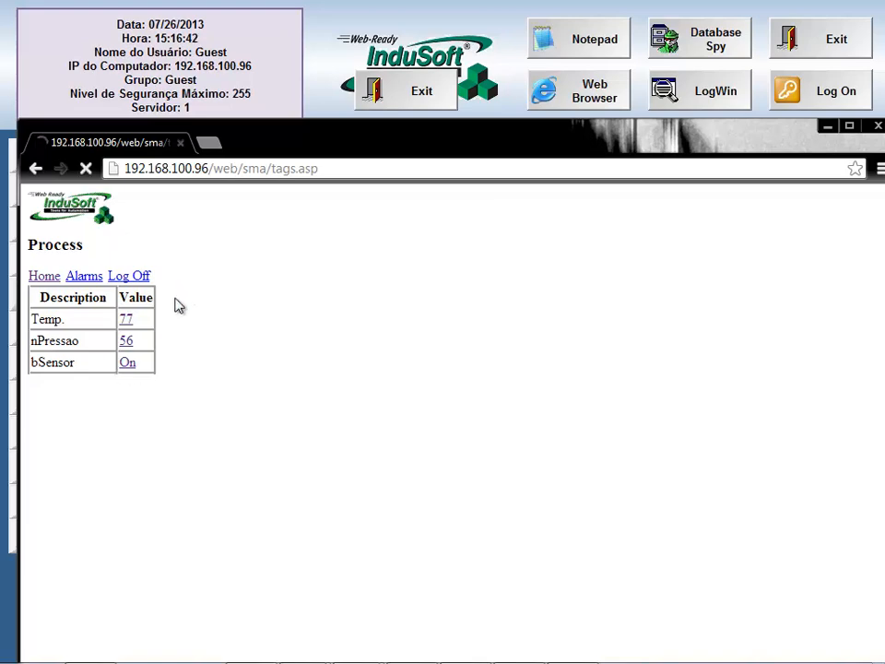
Switch to the running project's Alarmes screen, set the temperature and pressure sliders to 40 % and 18 %, and turn the sensor to 0
key(alt+Tab)
key(alt+Tab)
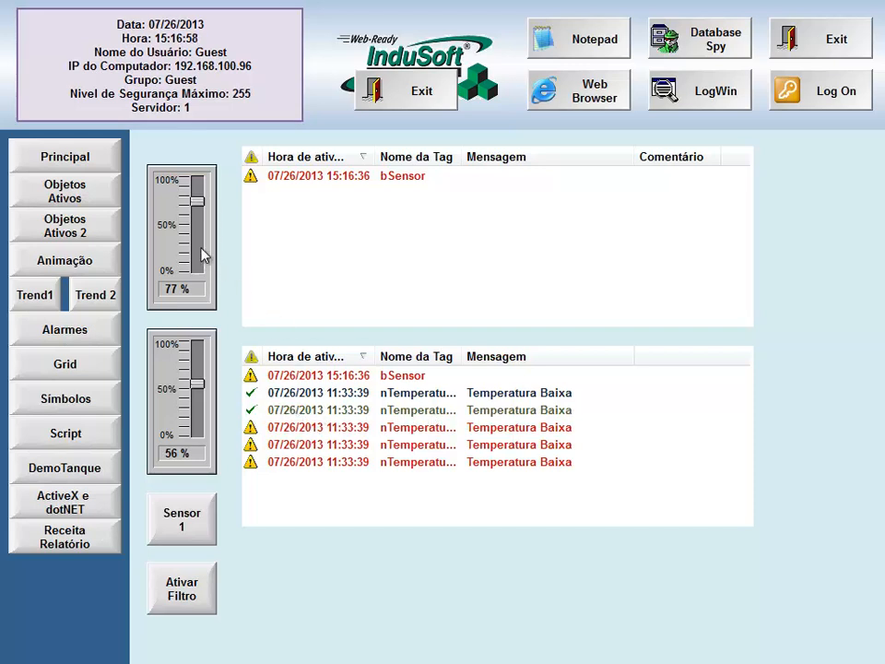
drag(196, 200, 197, 233)
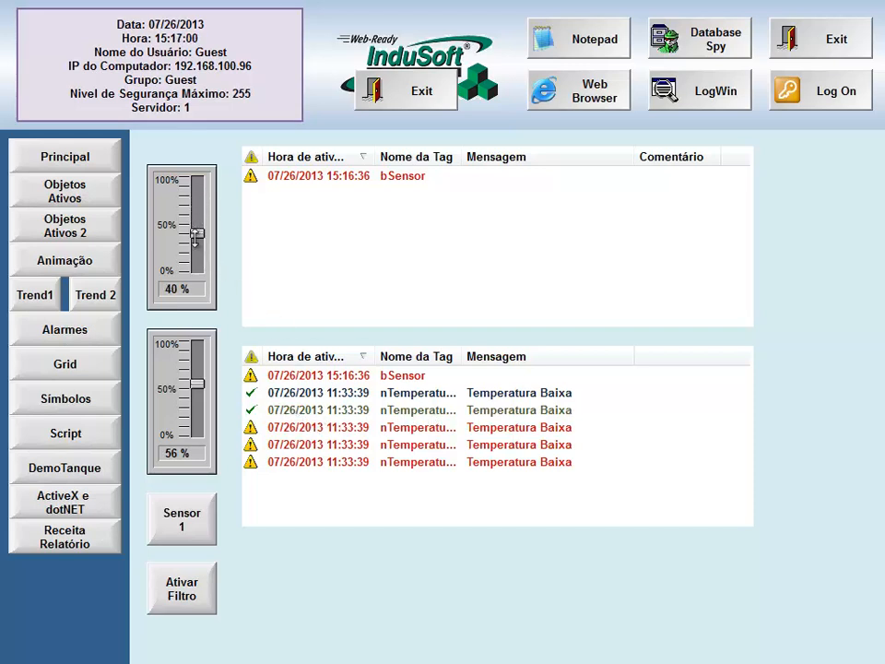
drag(195, 383, 194, 416)
click(189, 521)
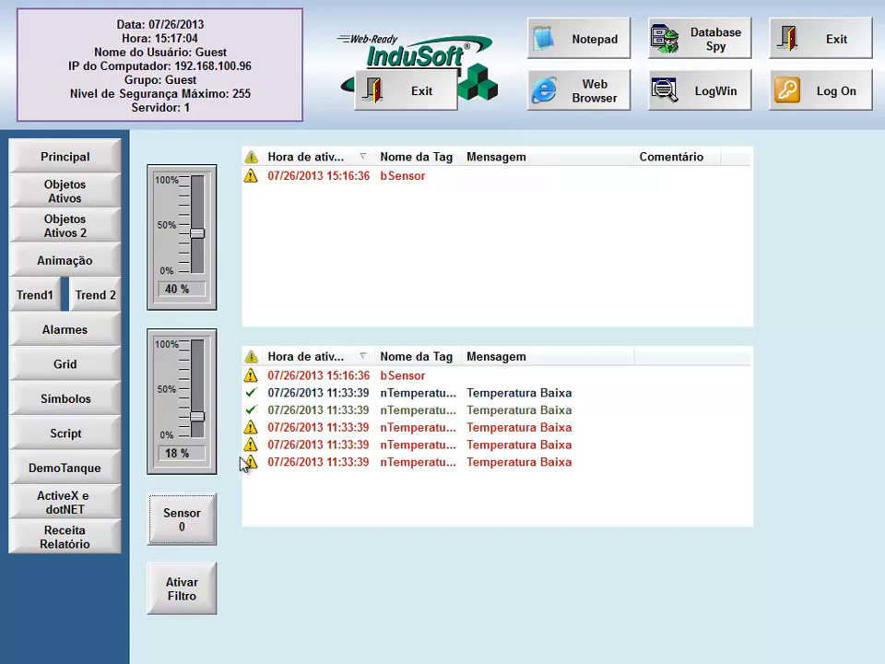
Check the tag values on the browser's Process page, then close the browser and exit the running project
key(alt+Tab)
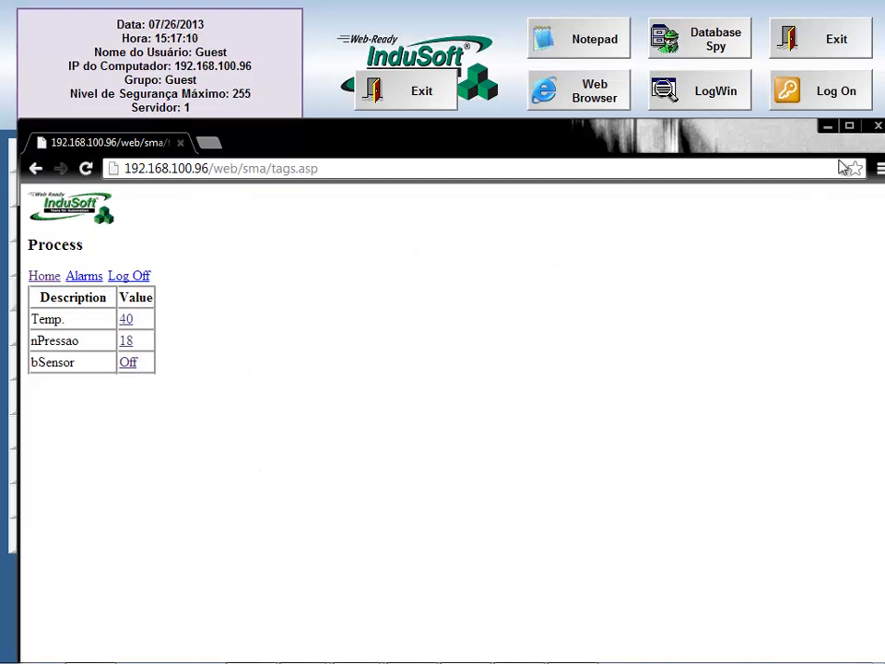
click(876, 128)
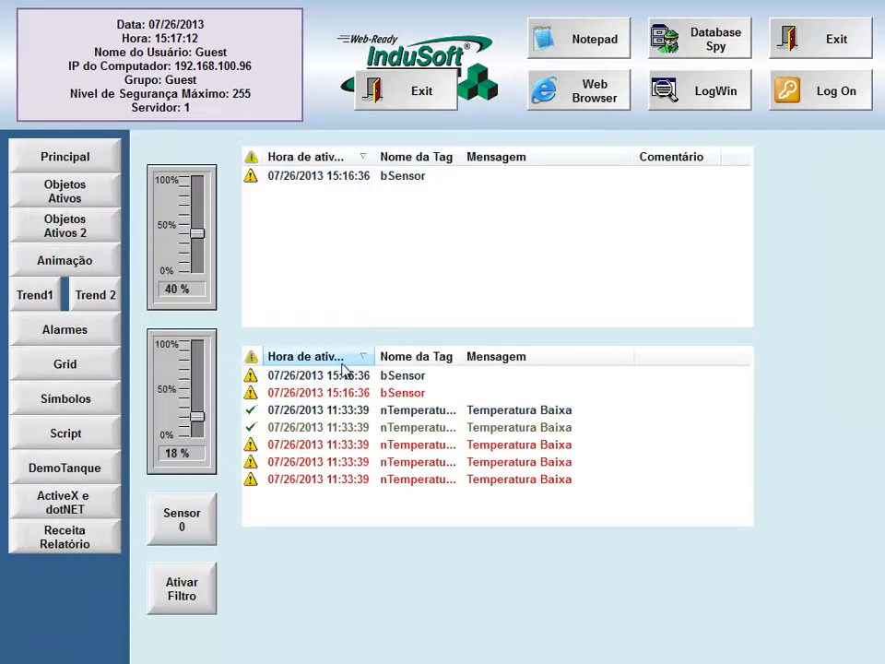
click(810, 38)
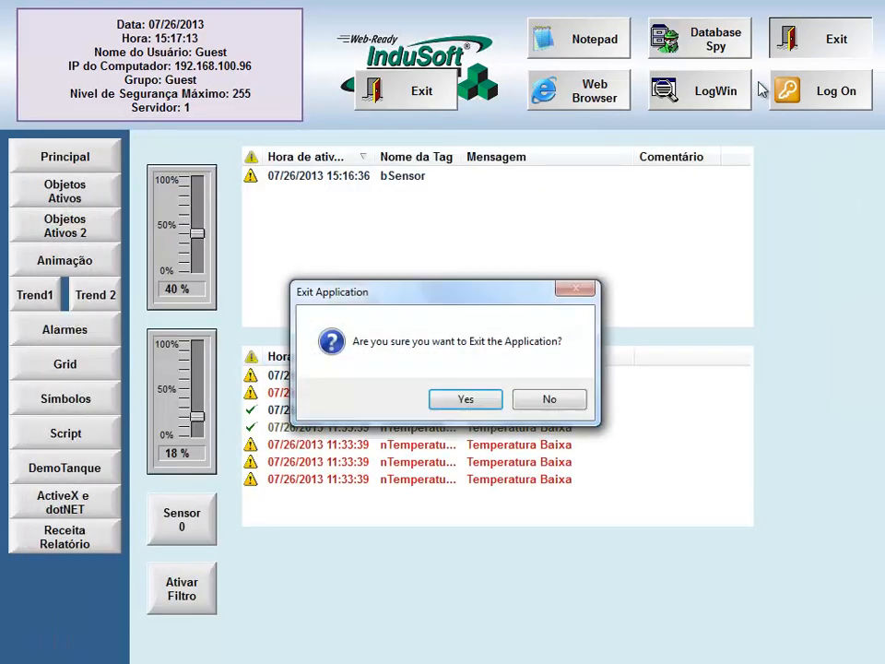
click(487, 402)
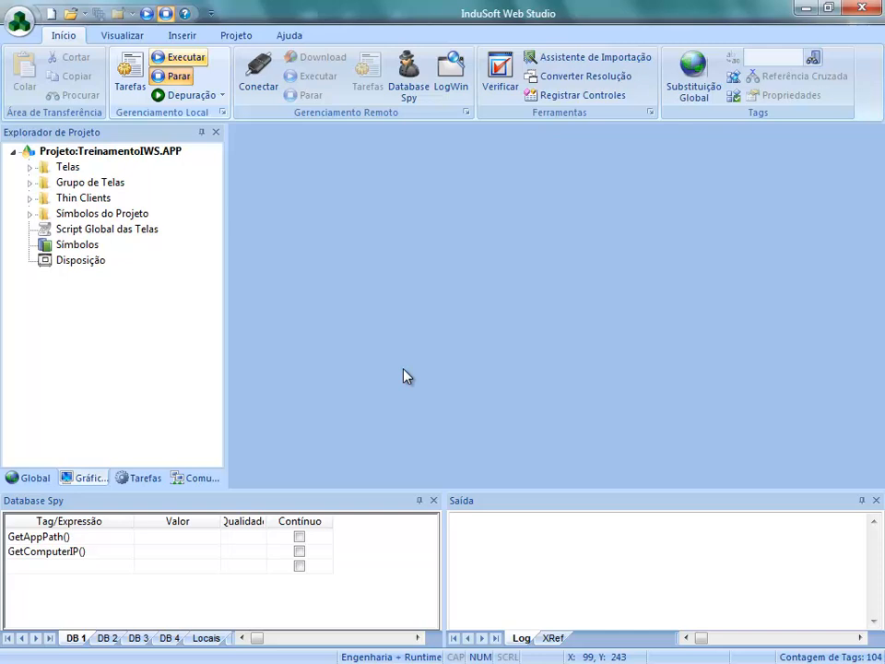
Switch to the slide presentation and advance to the Mobile Access v7.1 slide
key(alt+Tab)
key(alt+Tab)
key(alt+Tab)
key(alt+Tab)
key(alt+Tab)
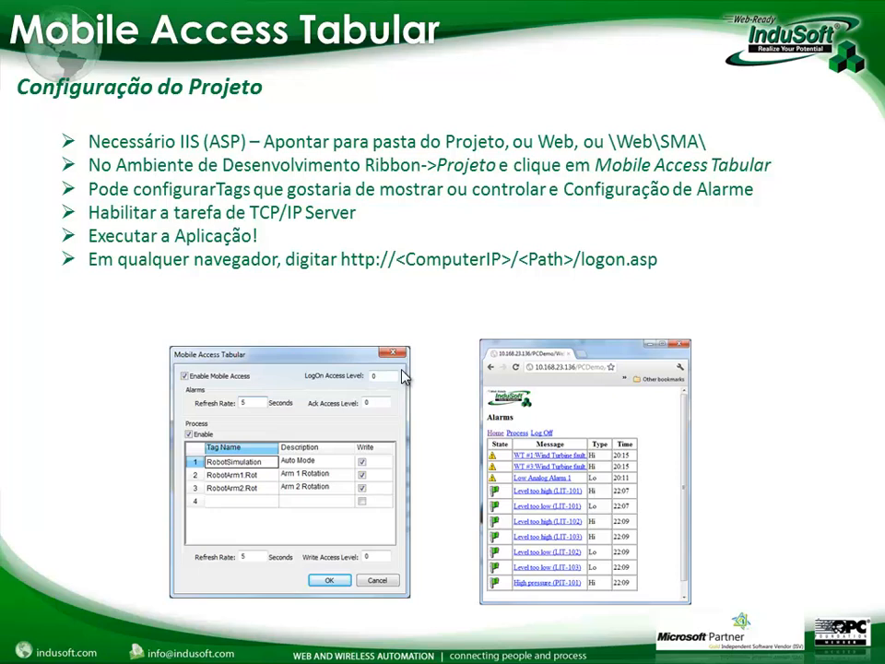
key(Right)
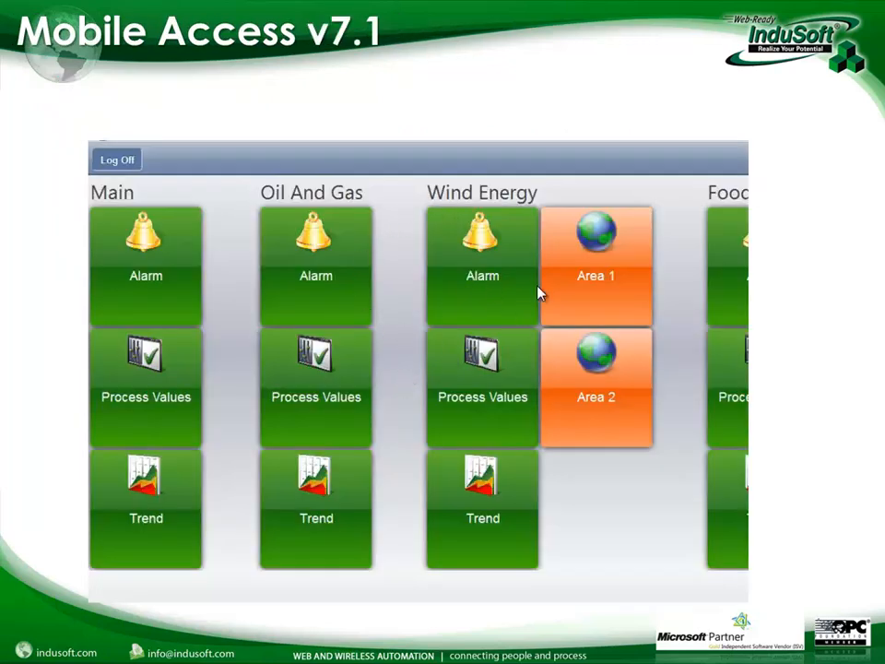
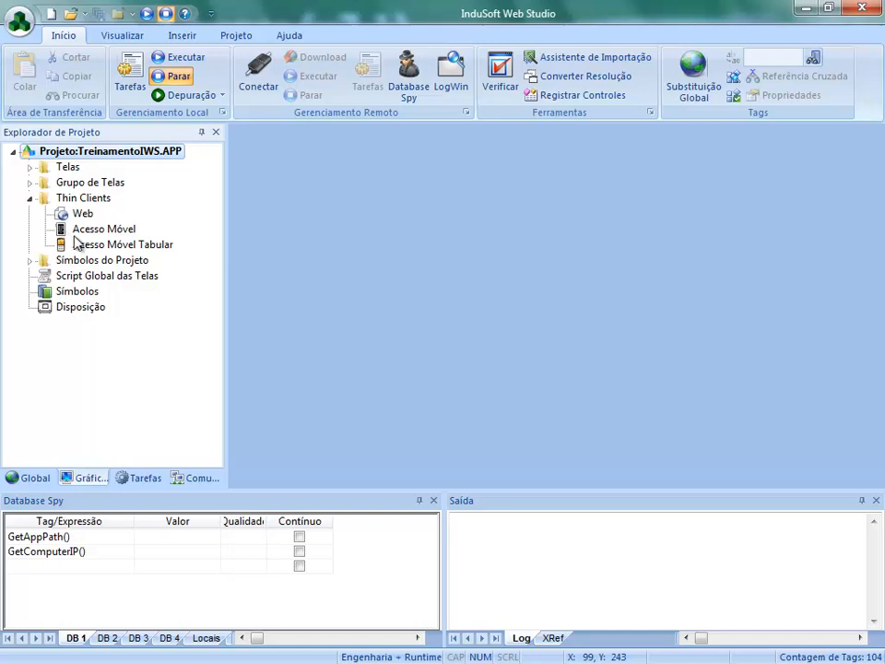
Open the Acesso Móvel configuration under Thin Clients and select the Main area's first tag name cell in Trend and Process Values
click(104, 232)
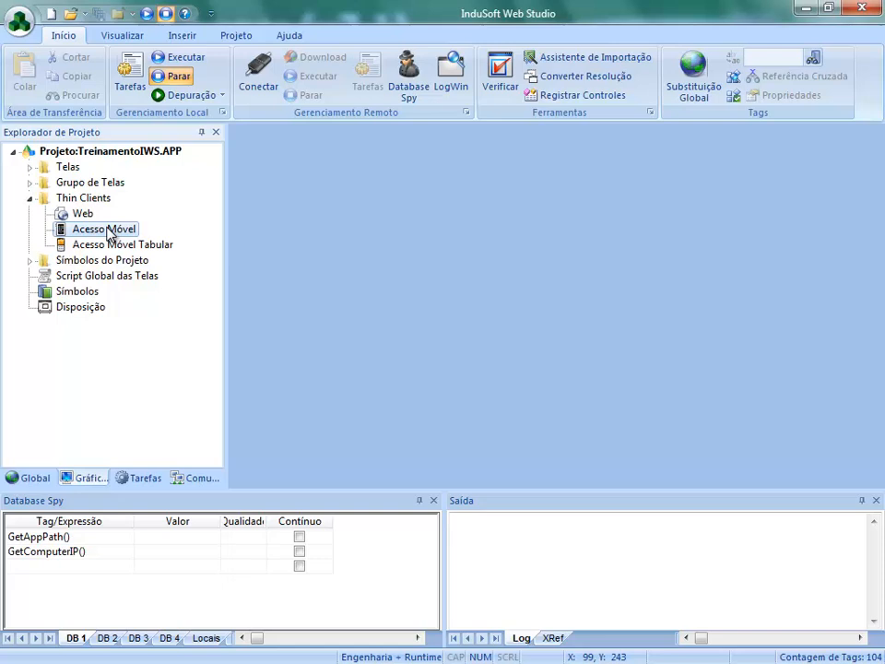
double_click(108, 230)
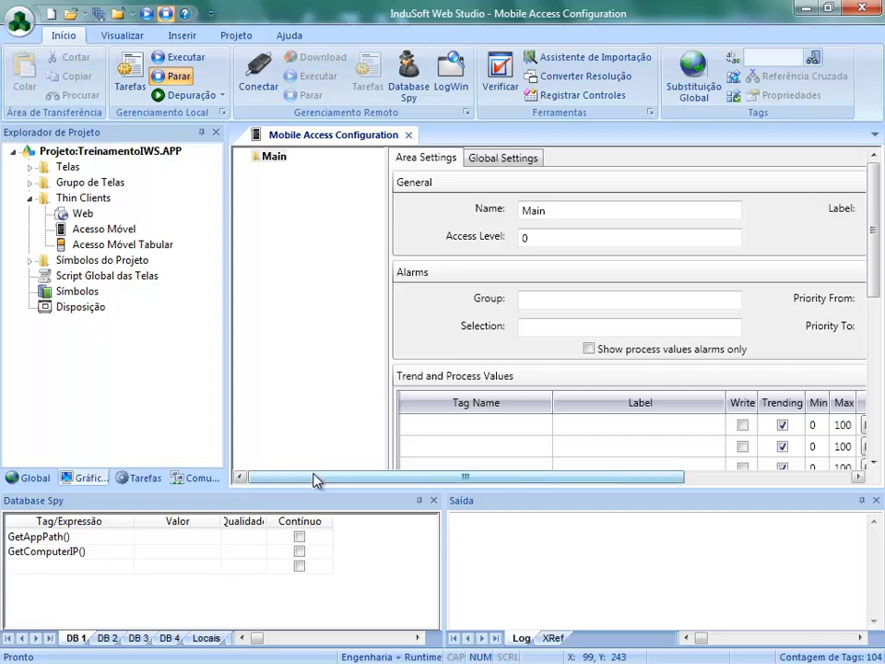
drag(316, 479, 410, 479)
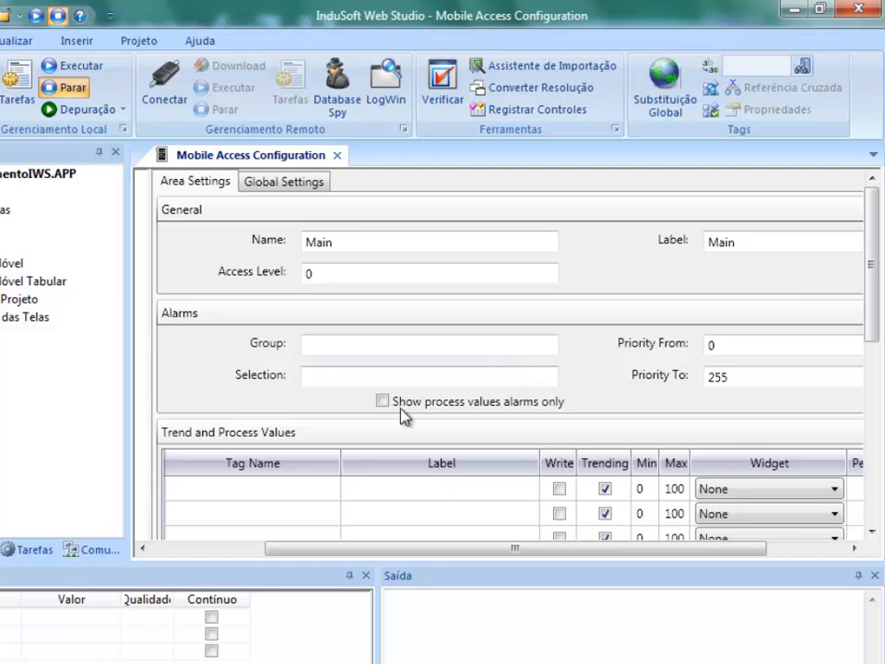
click(283, 495)
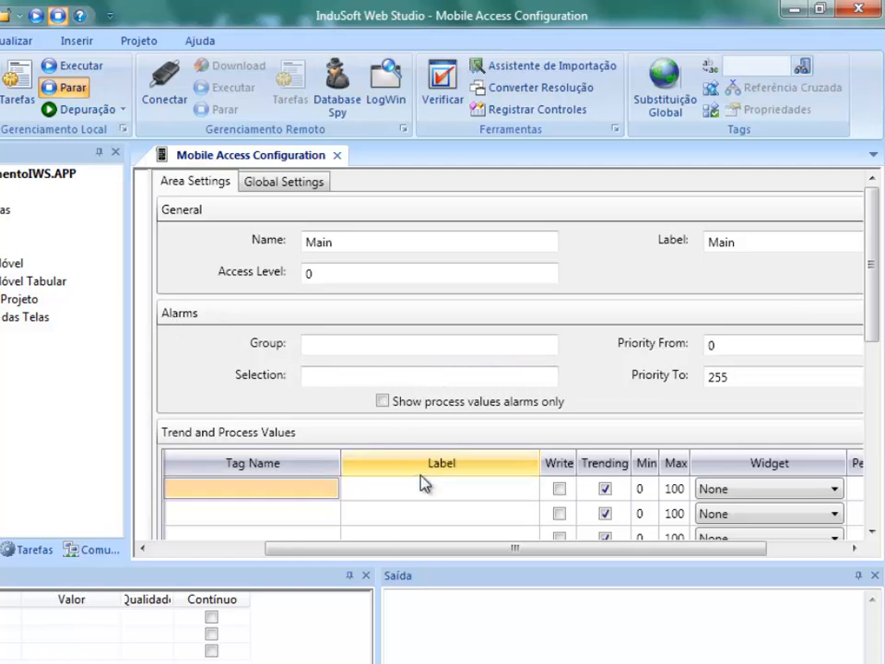
Enter the tag names nTemperatura, nPressao and bSensor in the first three Trend and Process Values rows of the Main area
scroll(876, 336, down, 3)
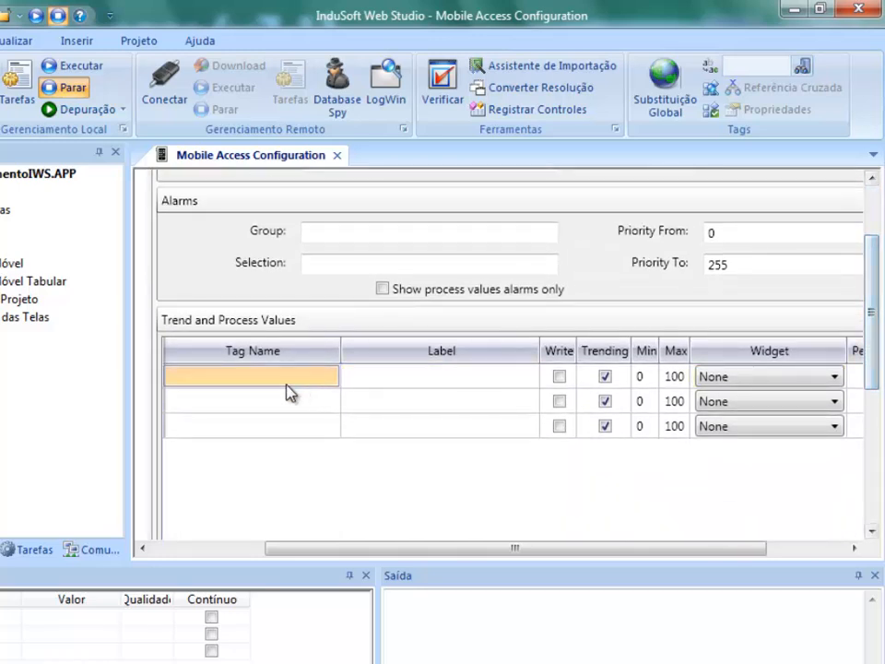
click(270, 380)
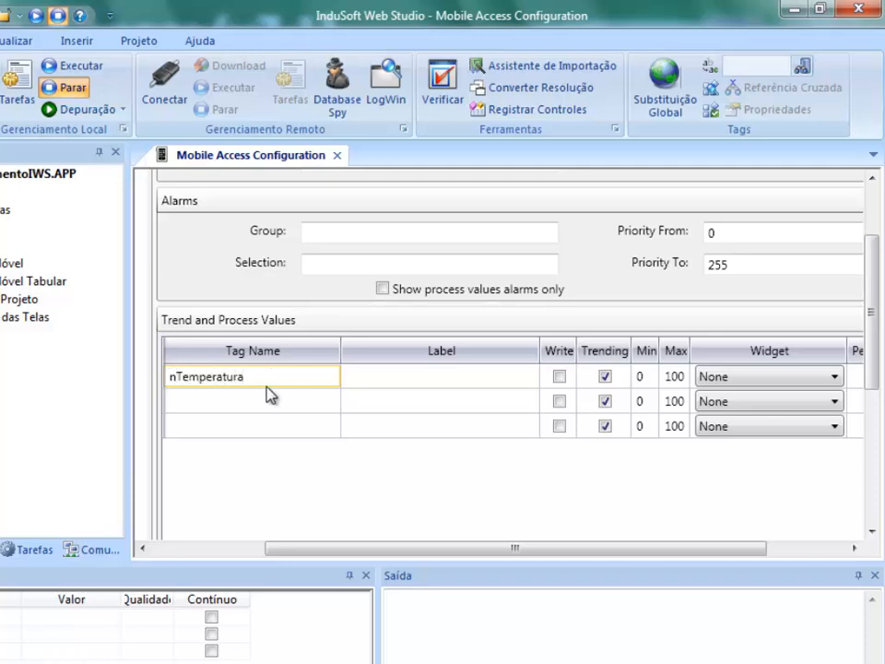
key(Return)
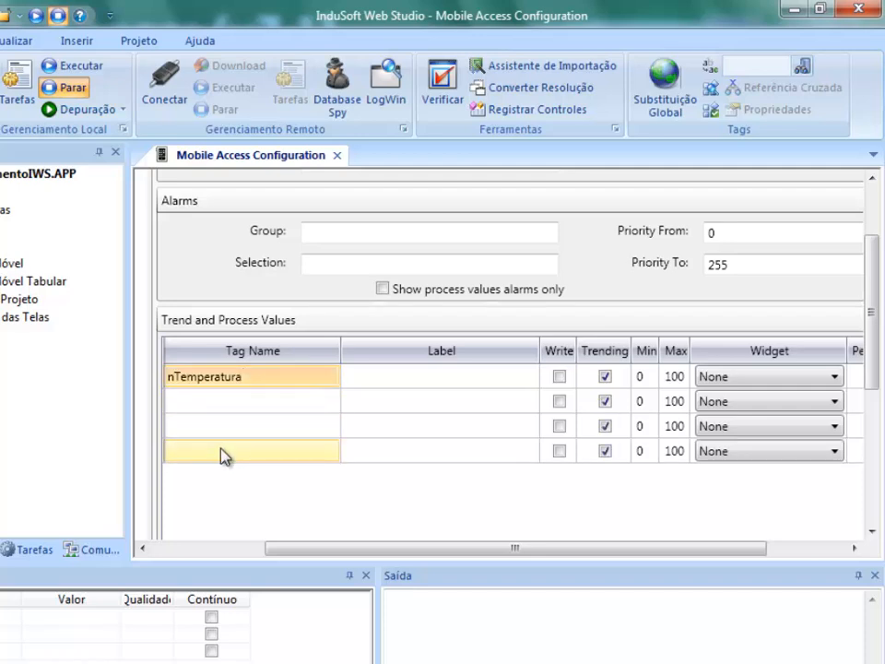
click(221, 402)
click(222, 402)
text(nPressao)
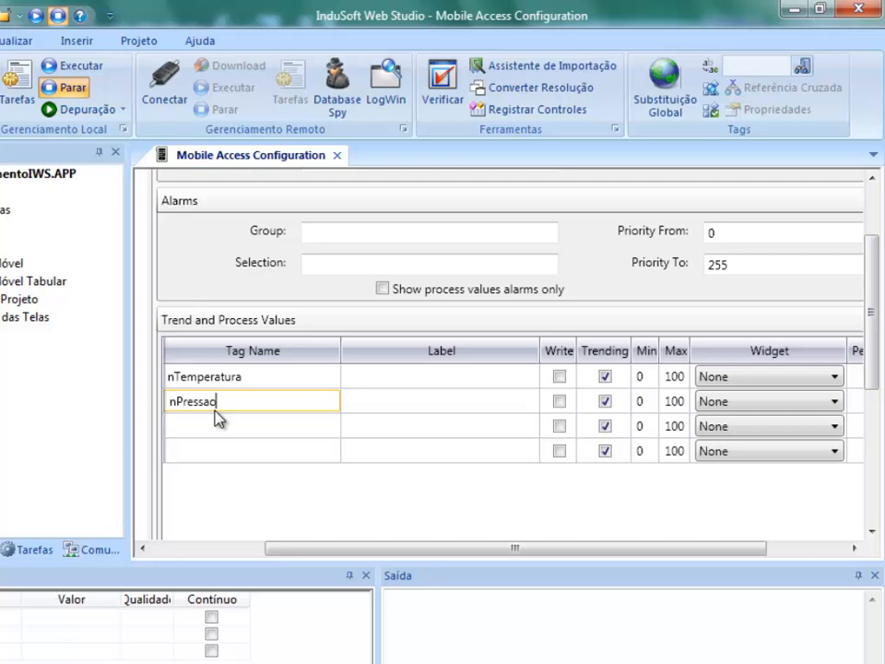
key(Return)
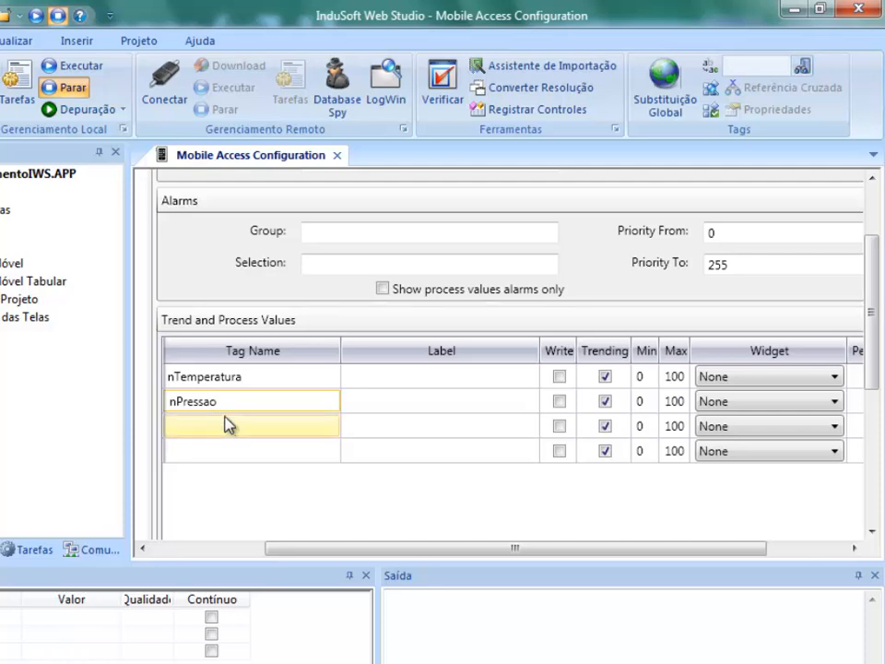
click(227, 427)
click(227, 426)
text(bSensor)
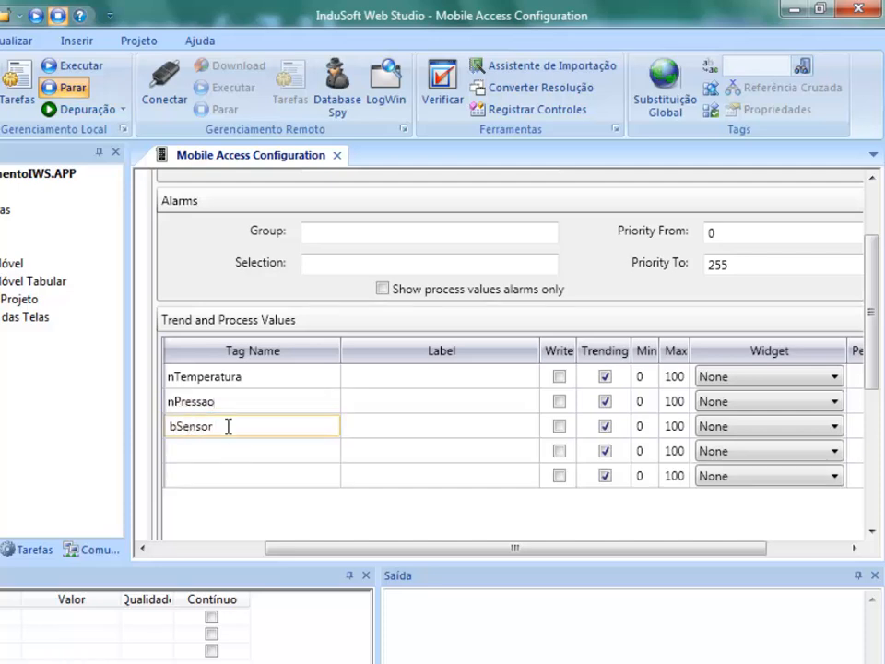
Label the nTemperatura row "Temp." and enable Write for nTemperatura, nPressao and bSensor
click(348, 384)
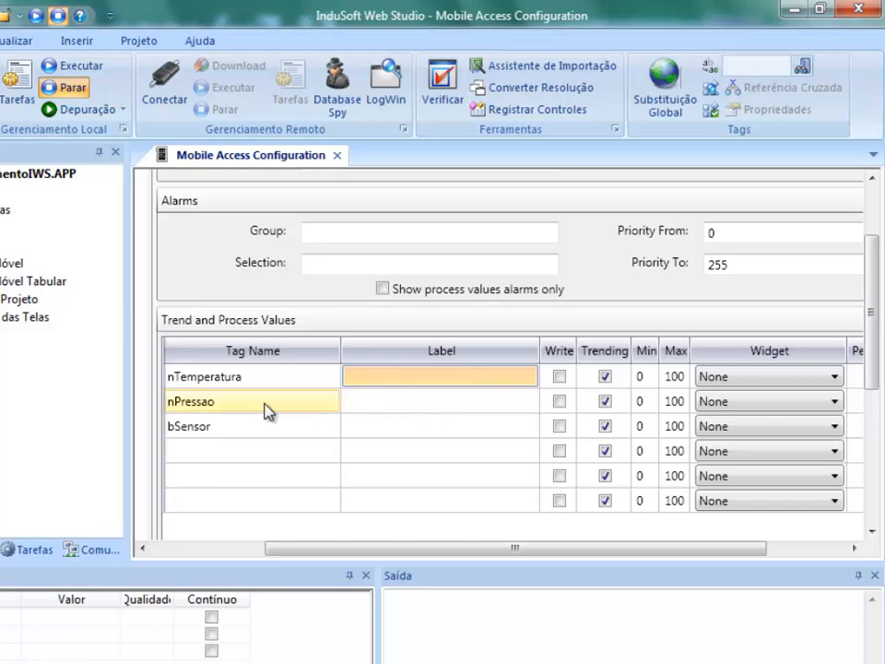
click(399, 376)
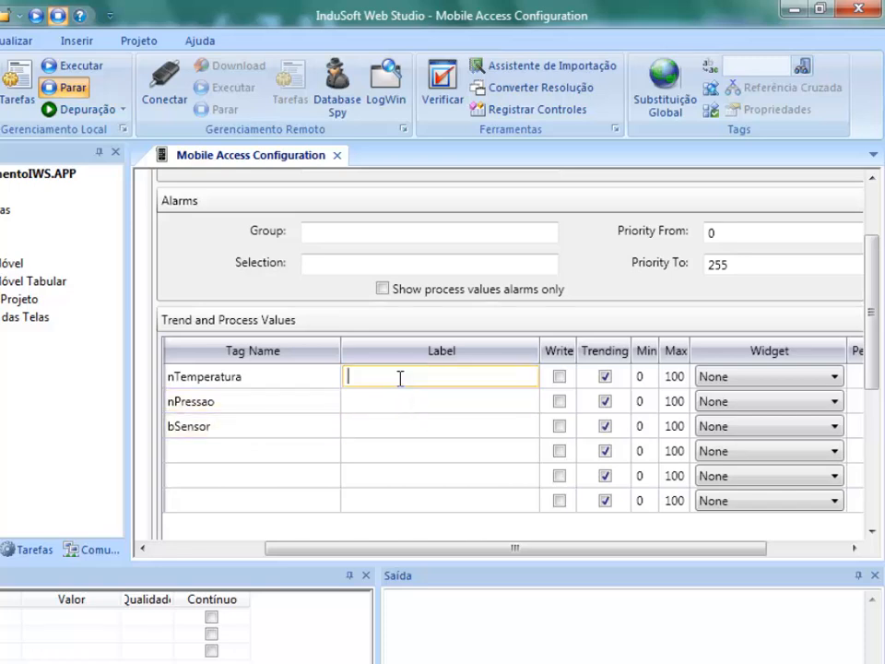
text(Tem)
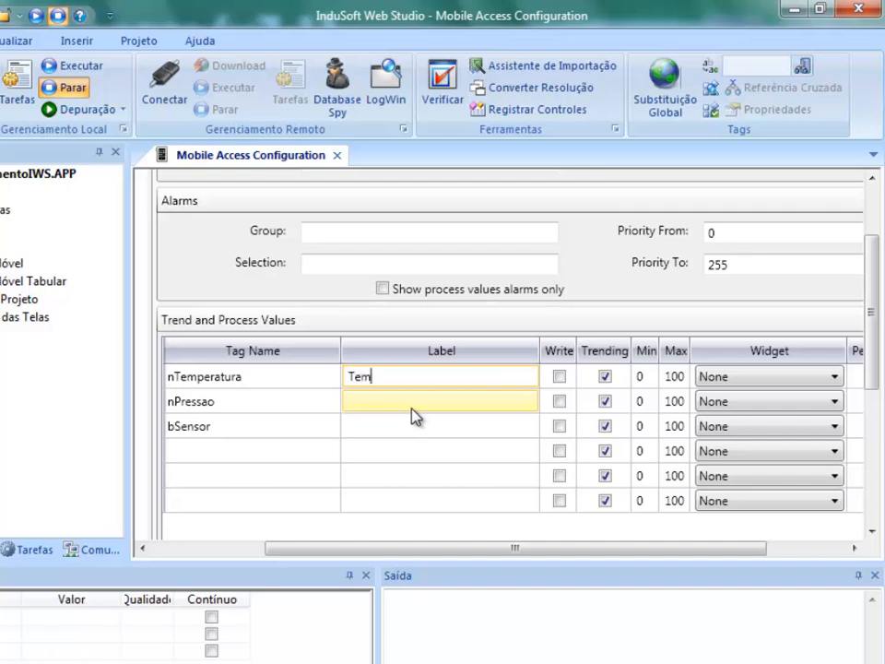
text(p.)
click(557, 378)
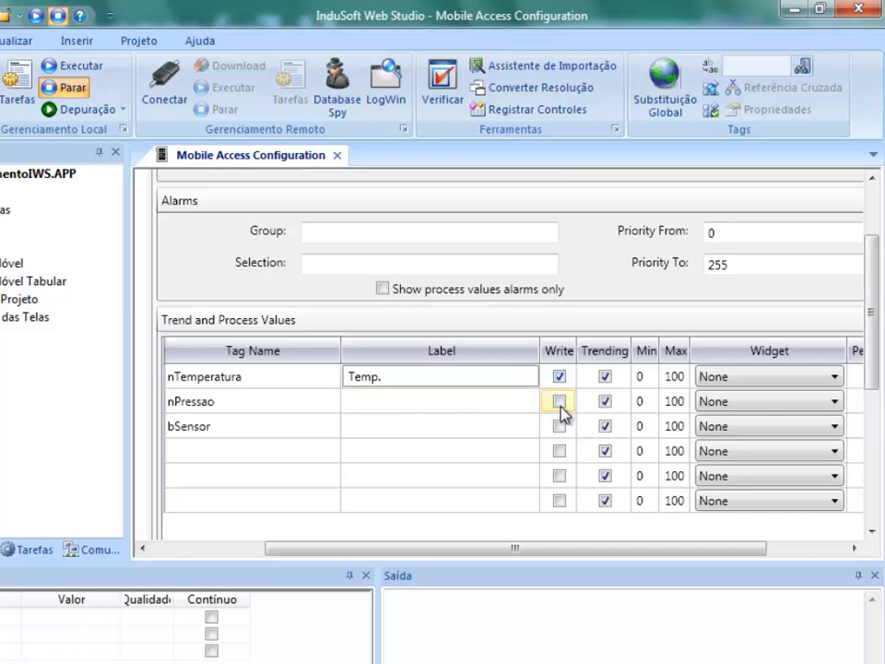
click(559, 401)
Set the pen color to red for nTemperatura and light blue for nPressao
drag(507, 553, 619, 563)
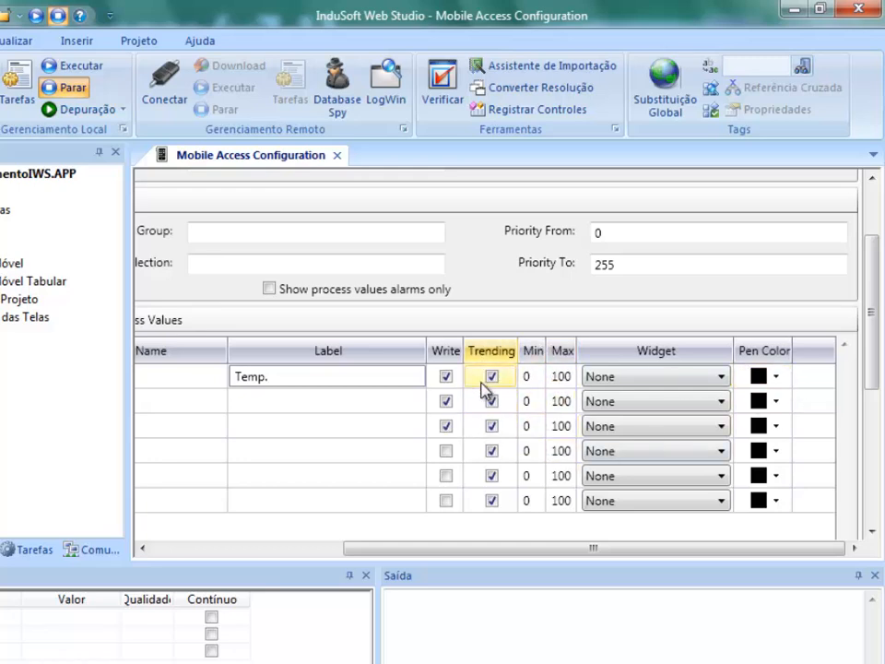
click(776, 377)
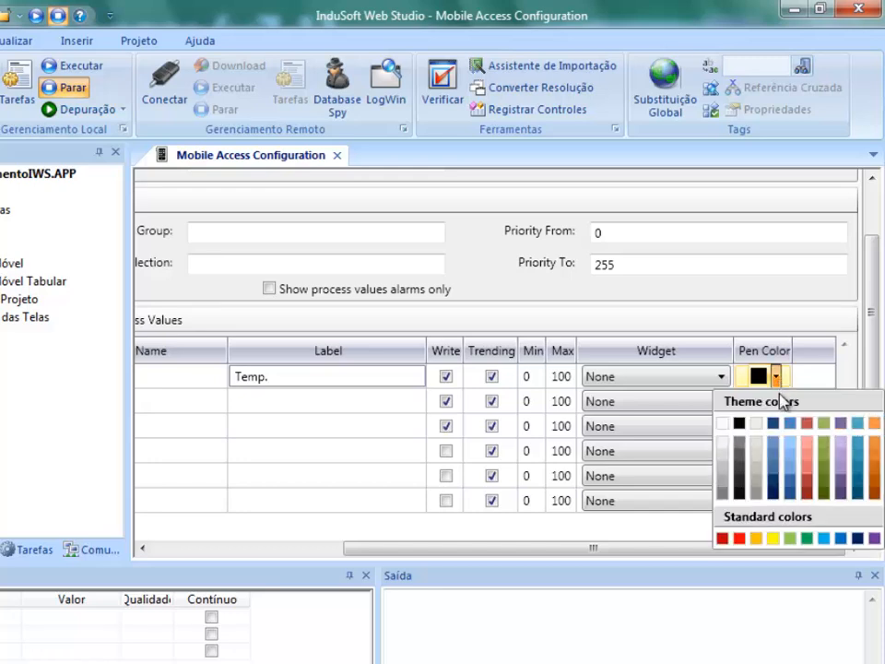
click(739, 538)
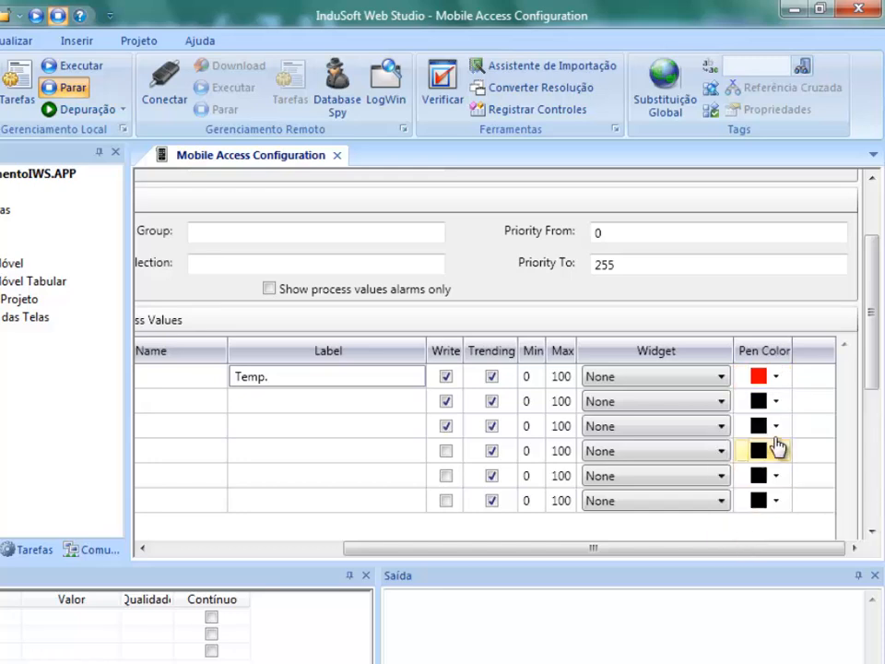
click(776, 402)
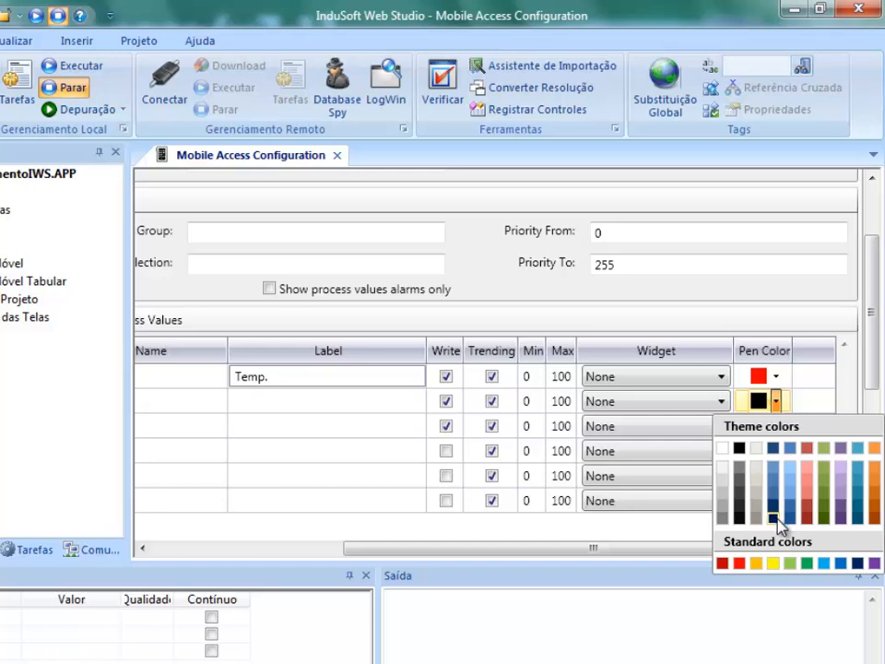
click(821, 563)
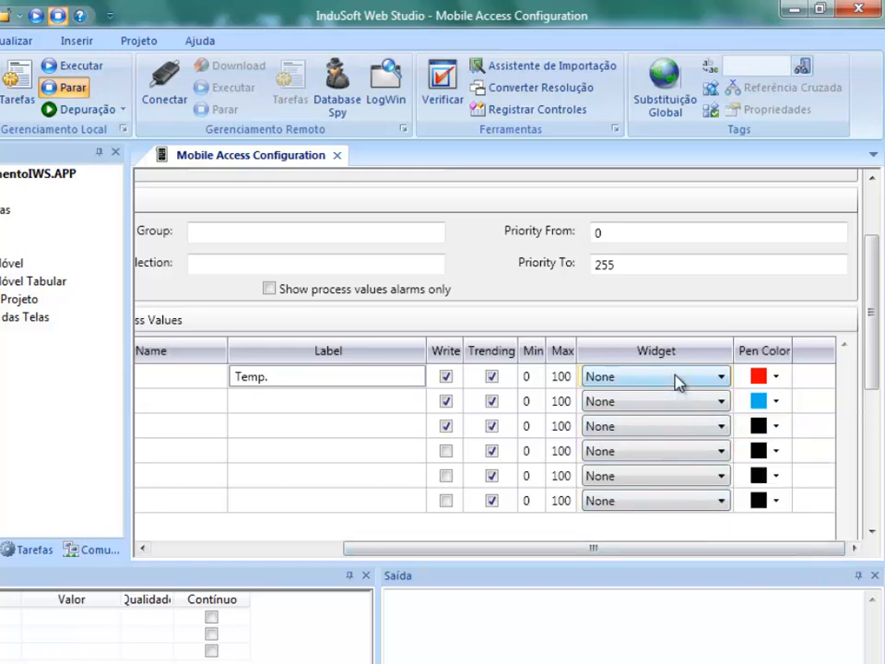
Assign the Circular Gauge widget to nTemperatura, Horizontal Gauge to nPressao and Switch to bSensor
click(719, 378)
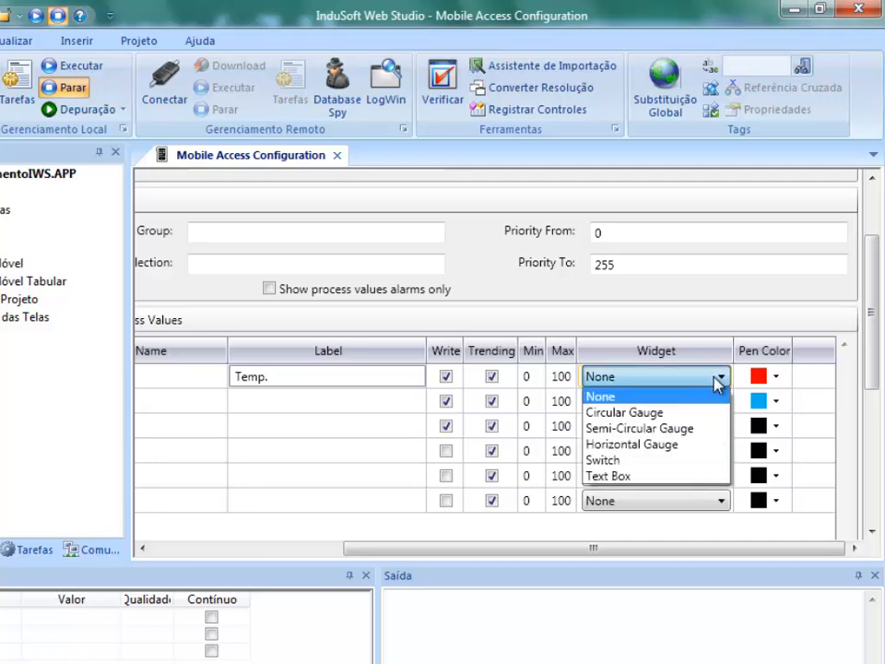
click(713, 412)
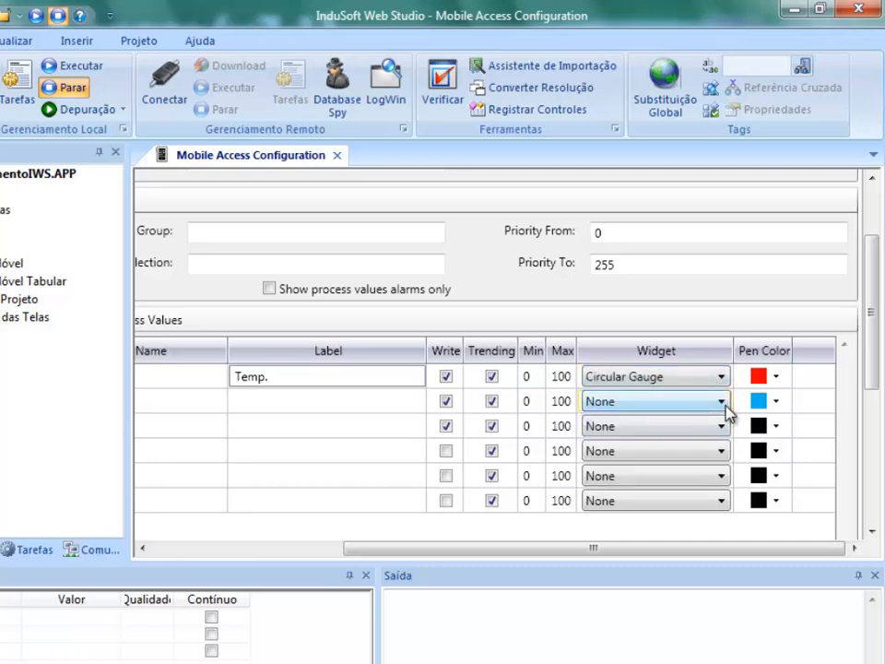
click(722, 406)
click(699, 472)
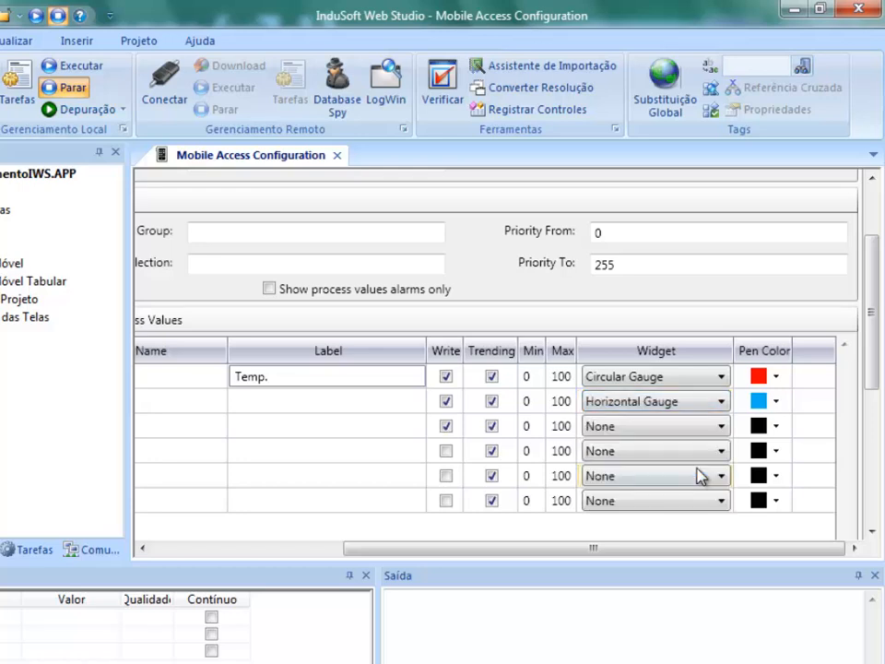
click(720, 427)
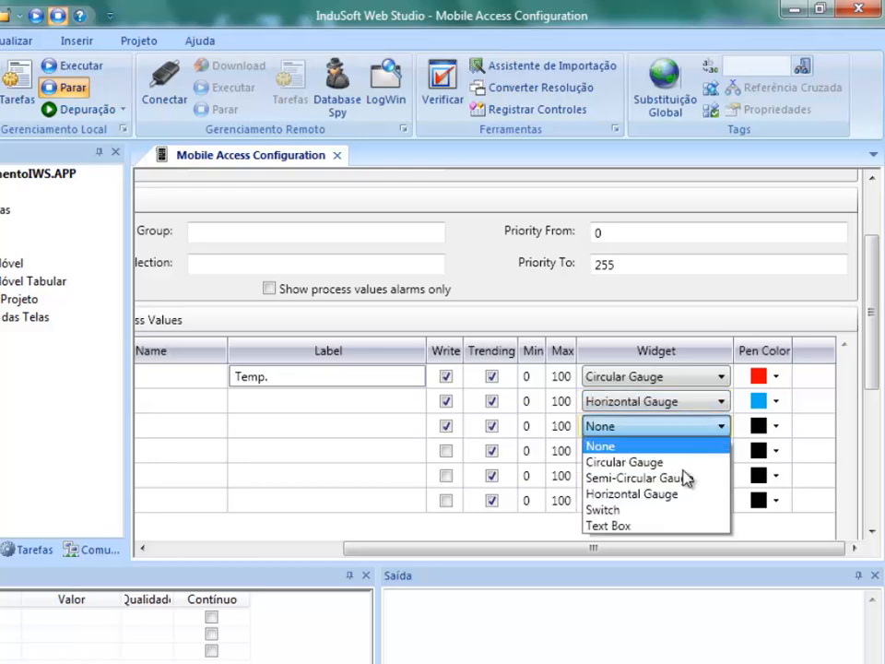
click(666, 517)
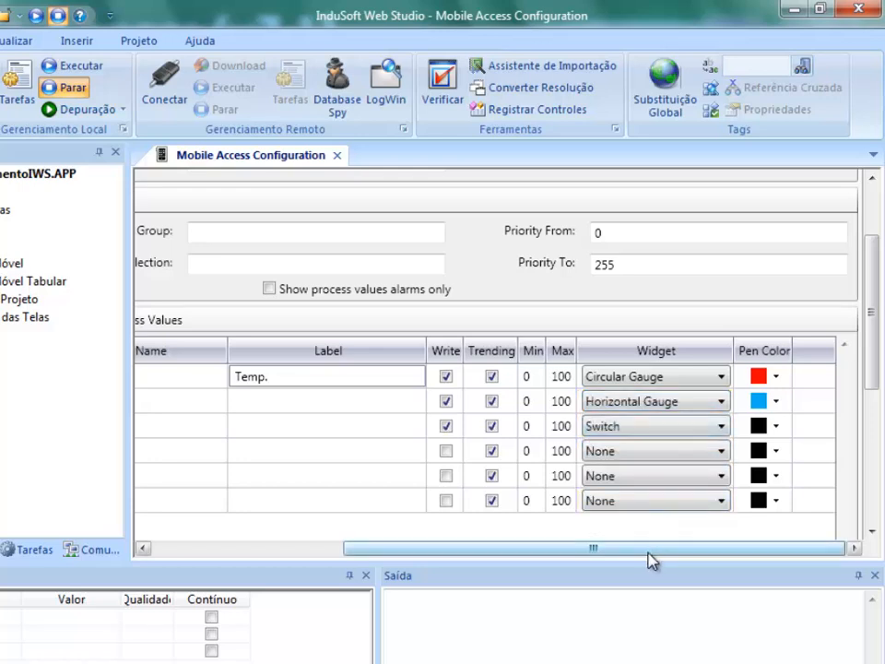
Examine the Global Settings for alarm columns and colors, trend default duration, and alarm, trend and process value update rates
drag(652, 558, 573, 563)
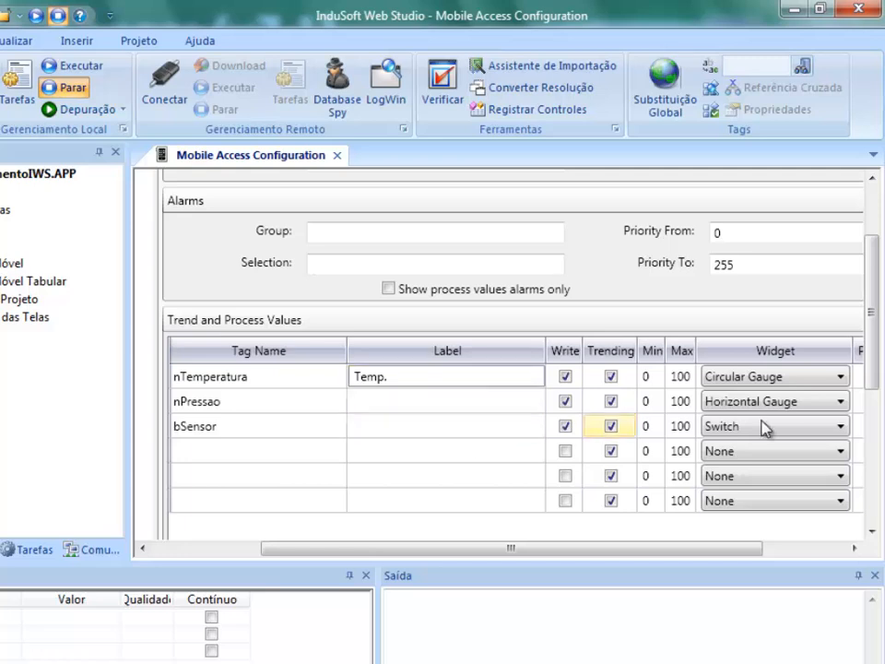
drag(870, 364, 880, 278)
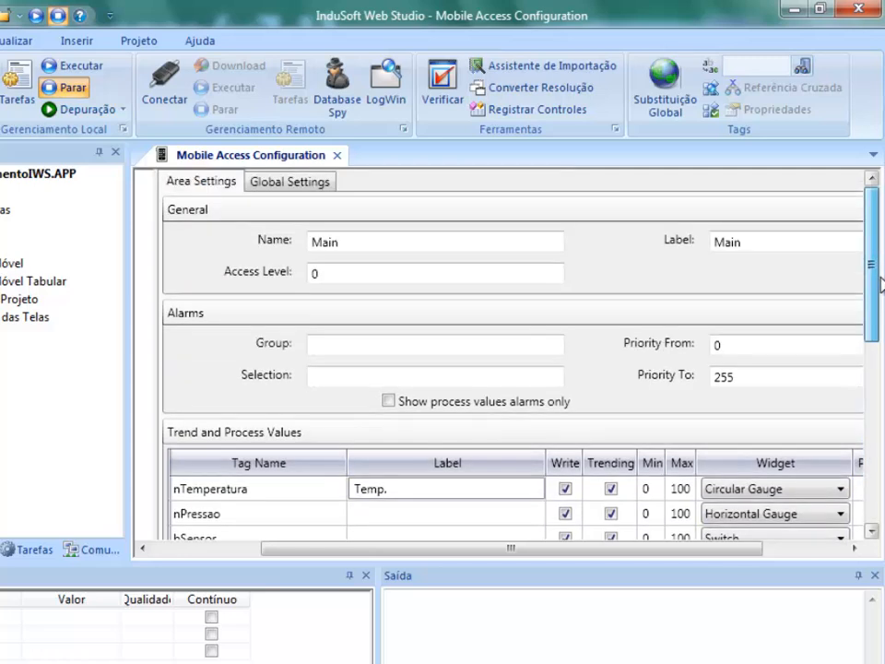
click(315, 189)
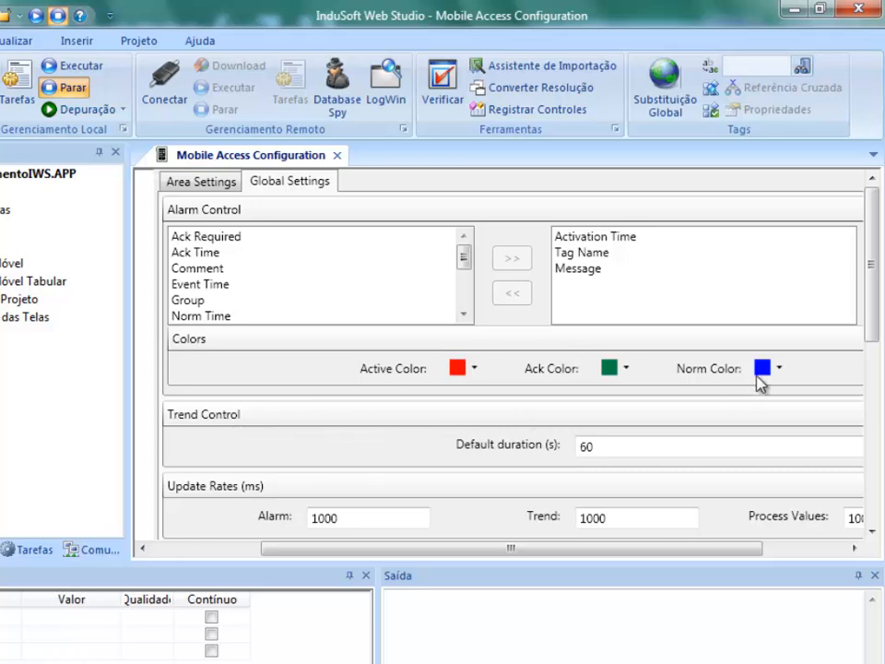
drag(863, 276, 871, 327)
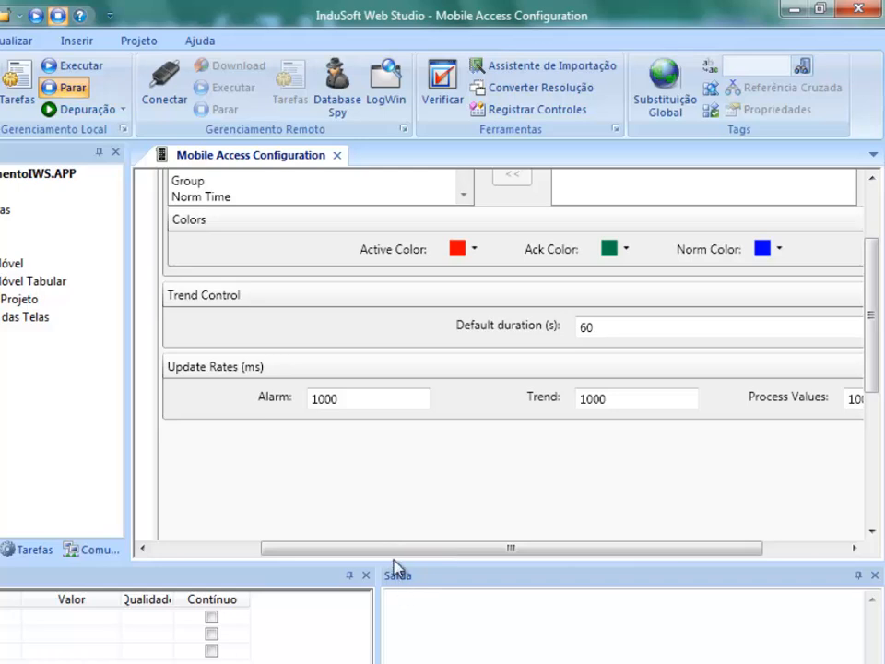
drag(405, 551, 501, 551)
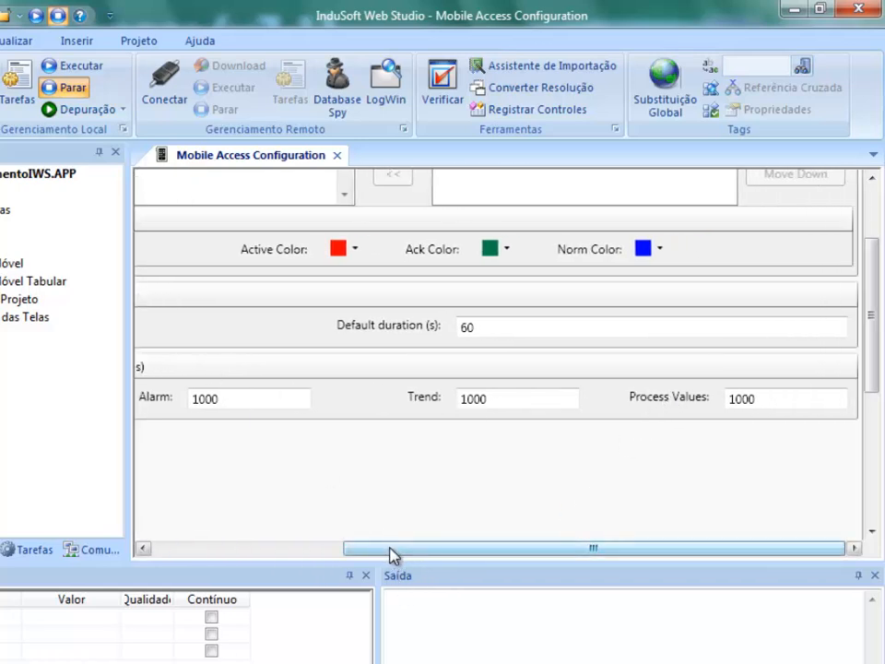
drag(390, 551, 271, 553)
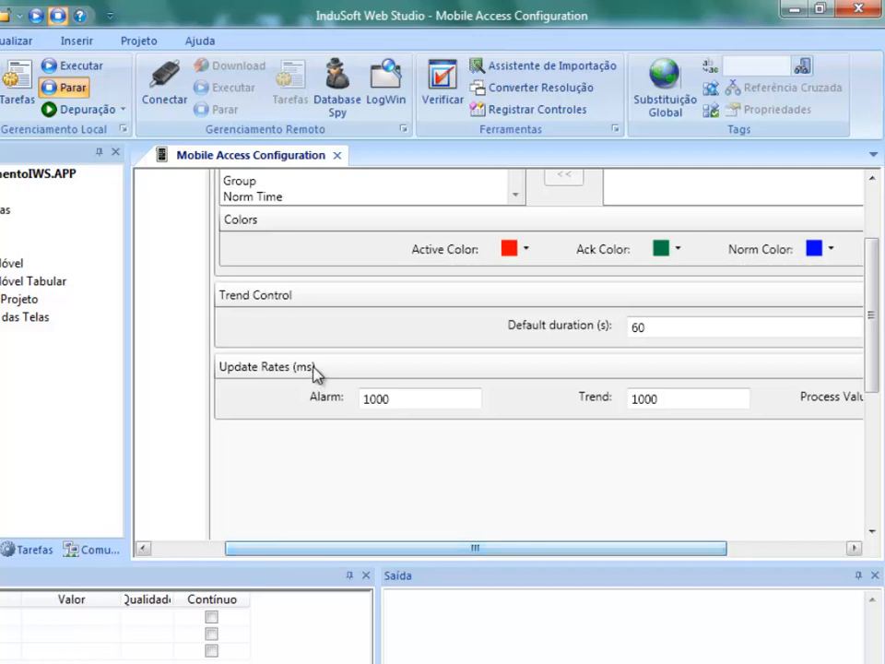
drag(391, 401, 343, 407)
click(403, 397)
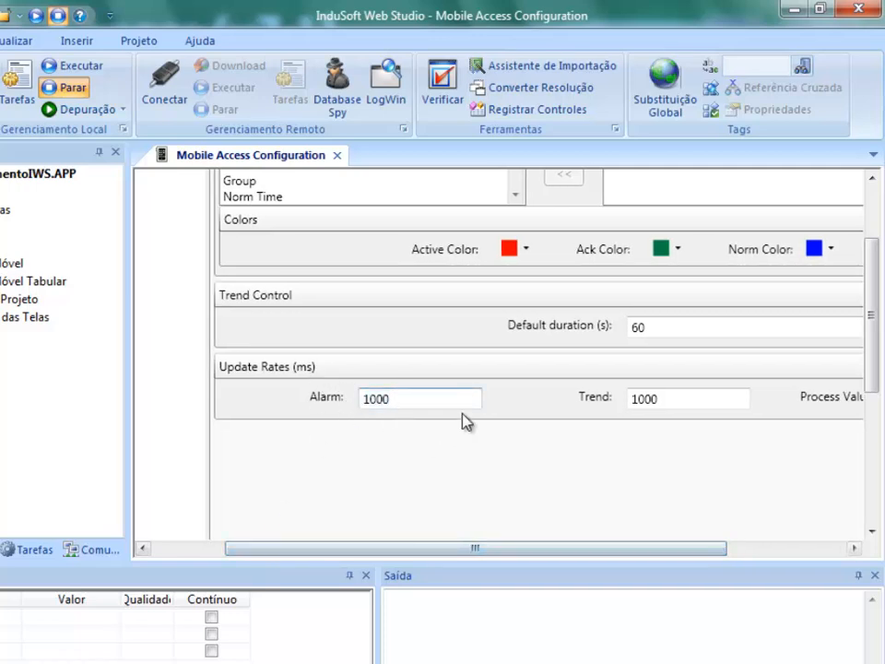
scroll(506, 389, up, 3)
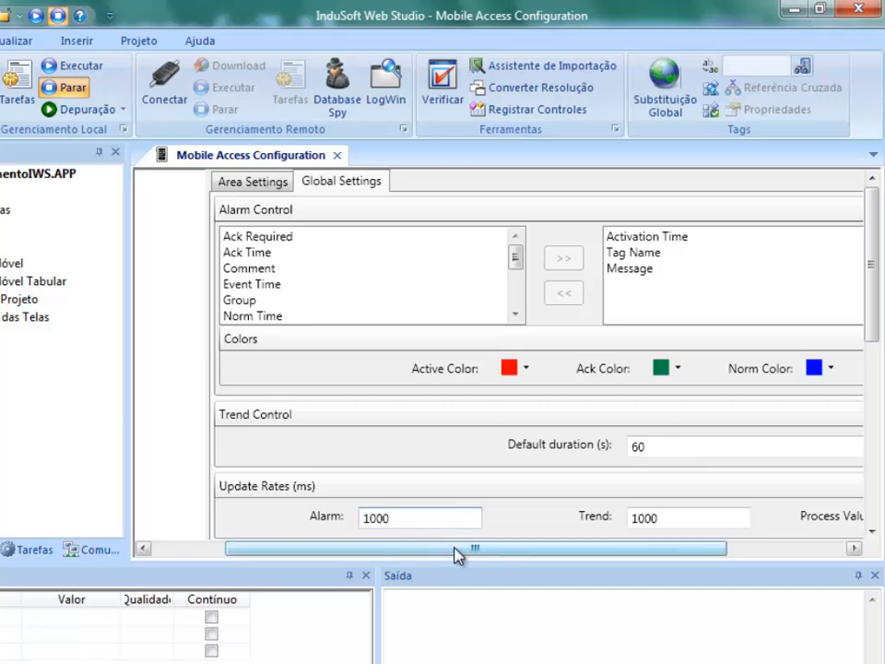
Return to the Main area's settings and enter the label "Temp." again for nTemperatura
drag(456, 553, 351, 544)
click(357, 184)
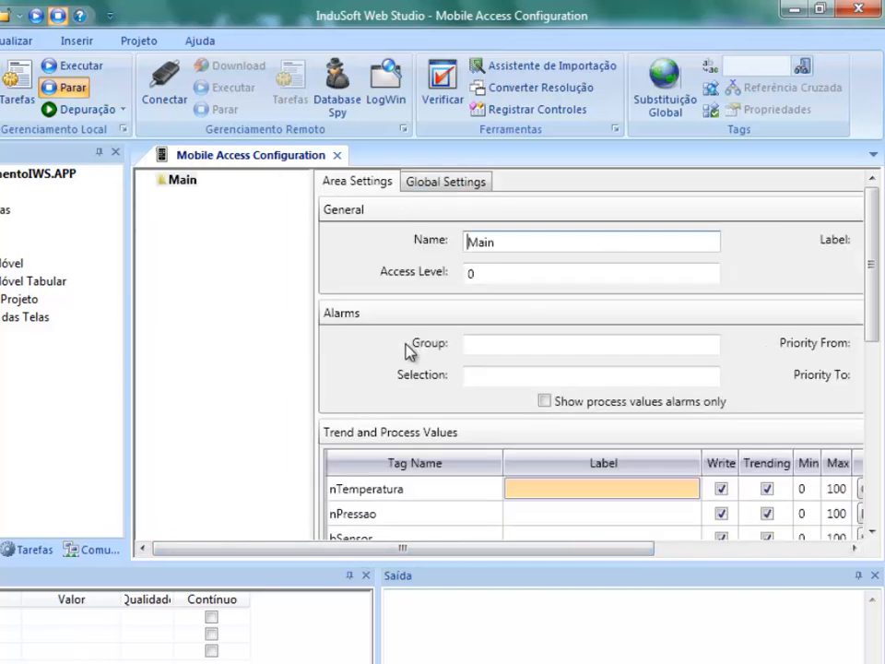
text(Temp.)
right_click(329, 162)
click(357, 174)
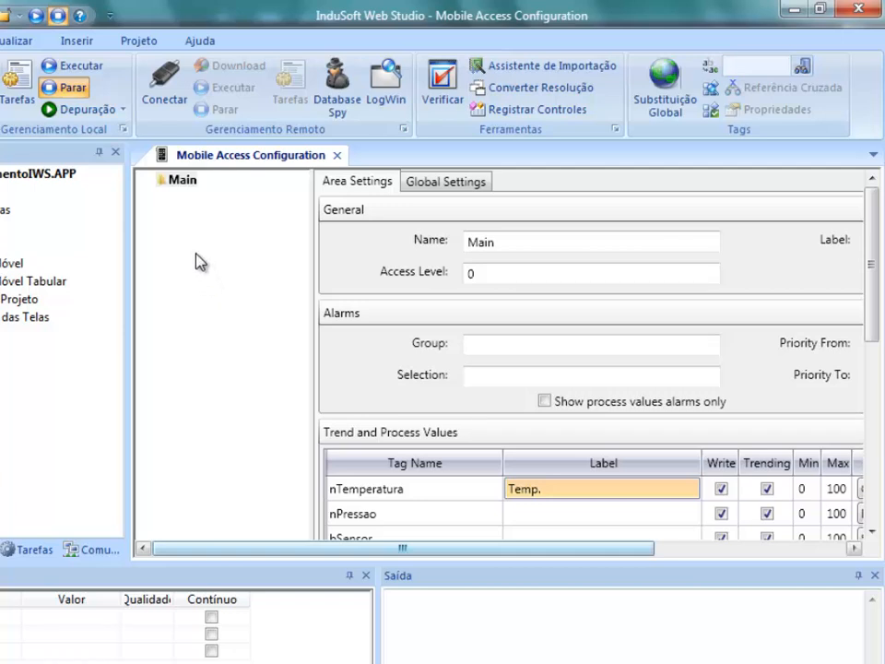
Insert a new area named Tanque1 under Main and open its area settings
right_click(176, 189)
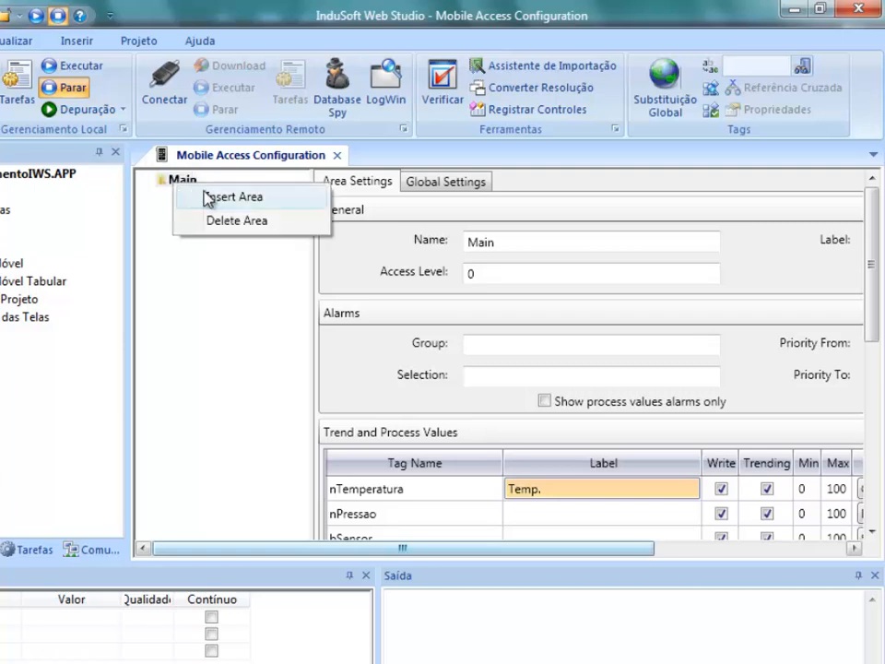
click(212, 195)
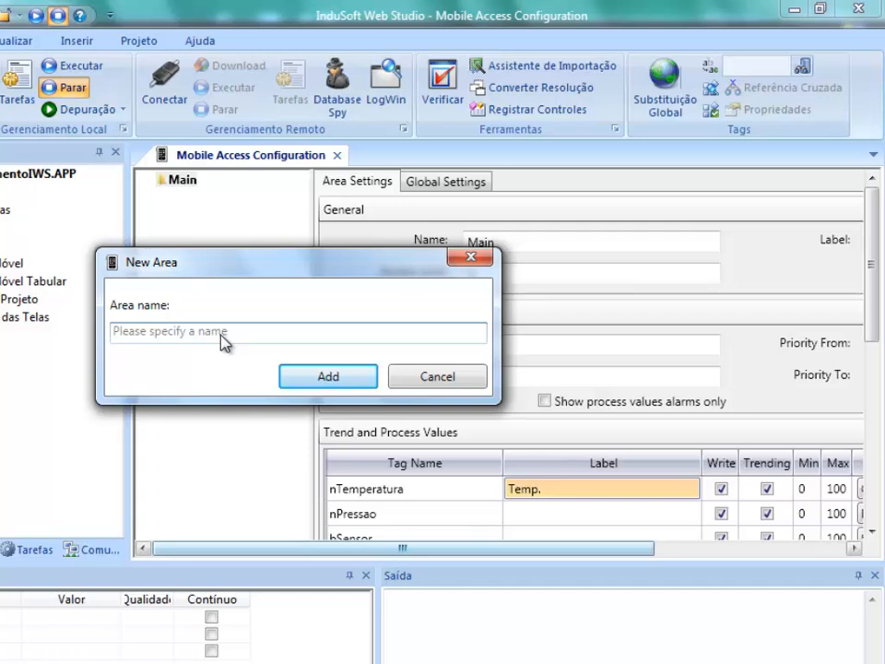
text(T)
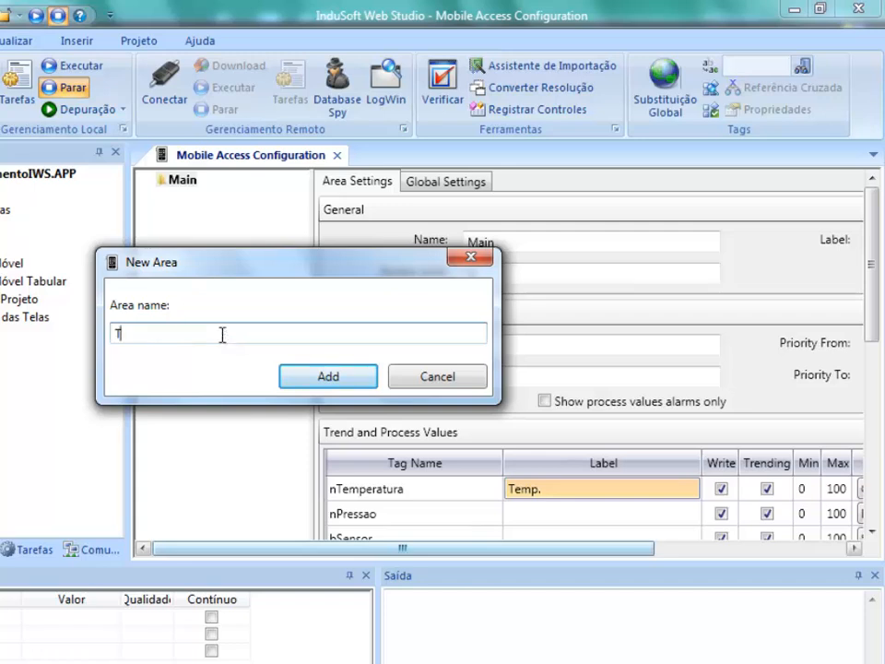
text(anque1)
click(322, 386)
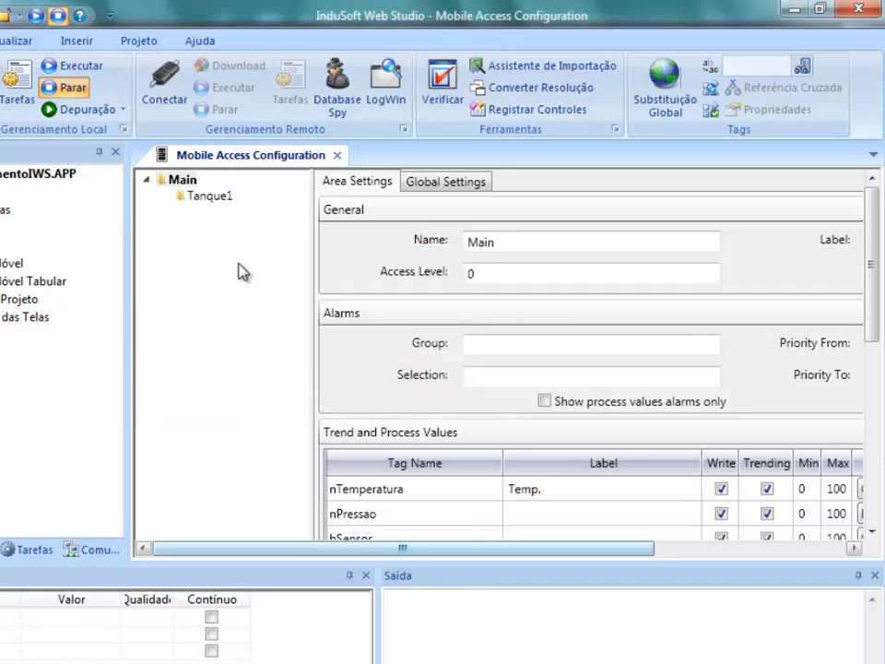
click(211, 197)
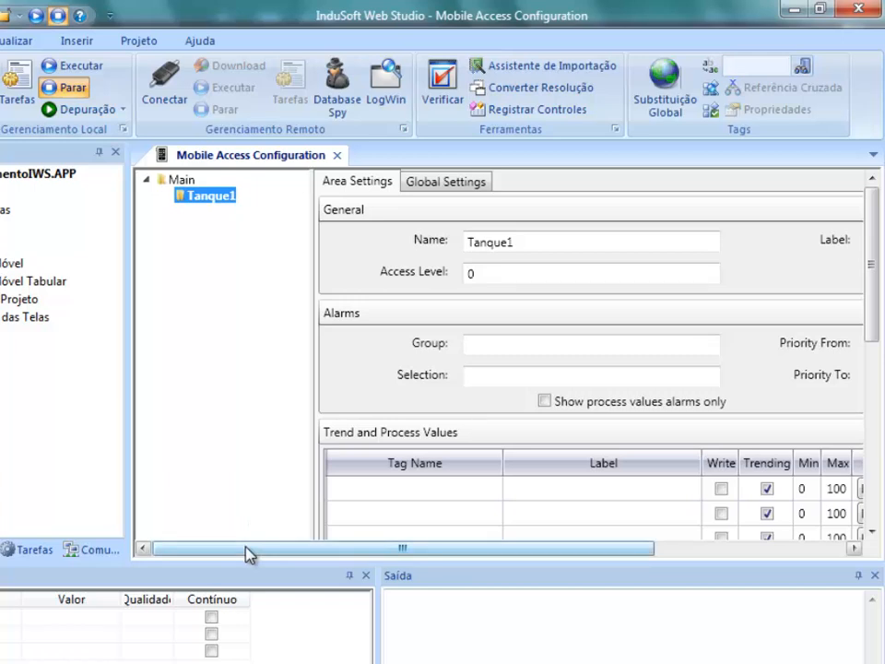
Set the Tanque1 area's label to "Area Tanque Maior"
drag(247, 550, 374, 553)
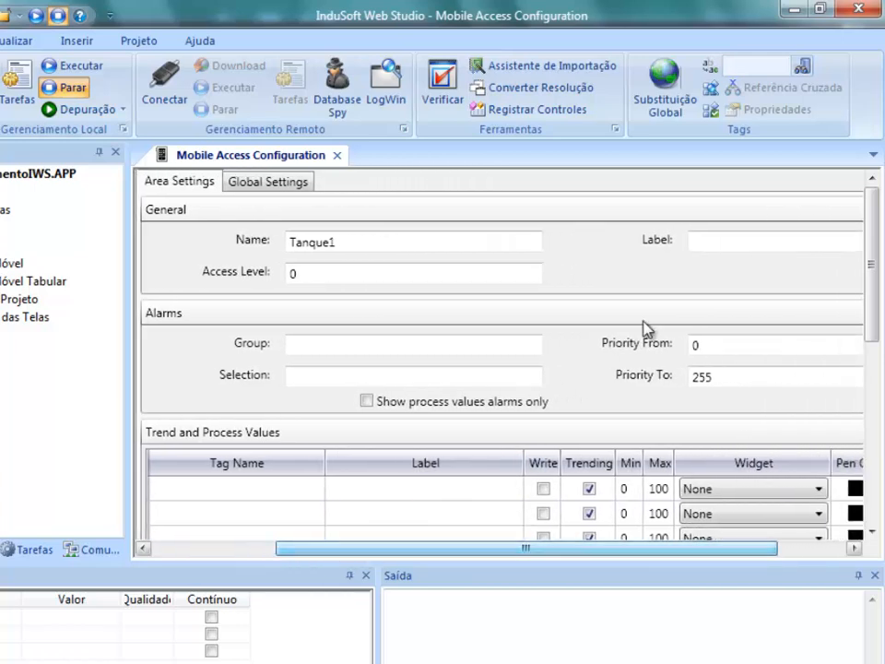
click(695, 243)
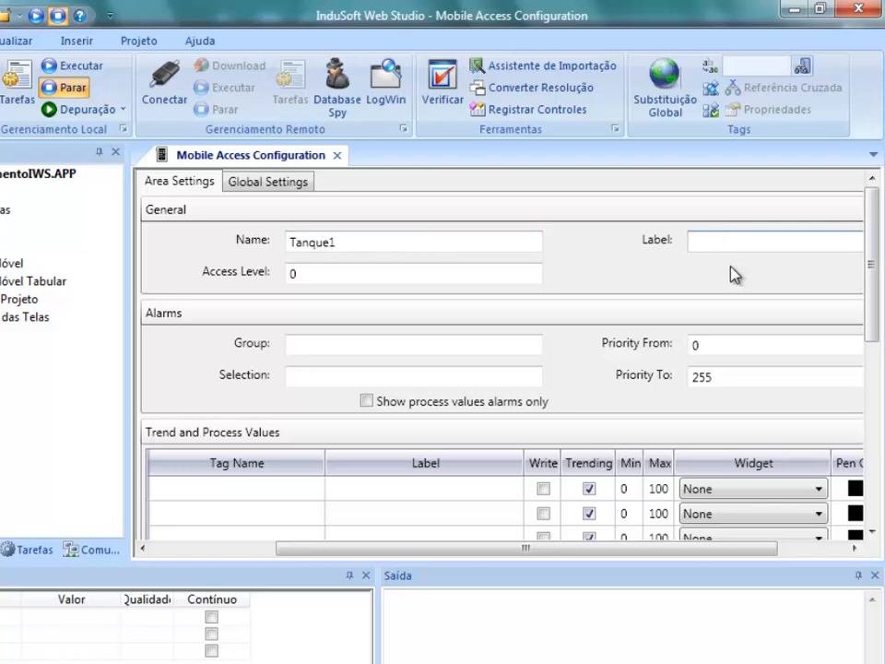
text(Area Tanque Mai)
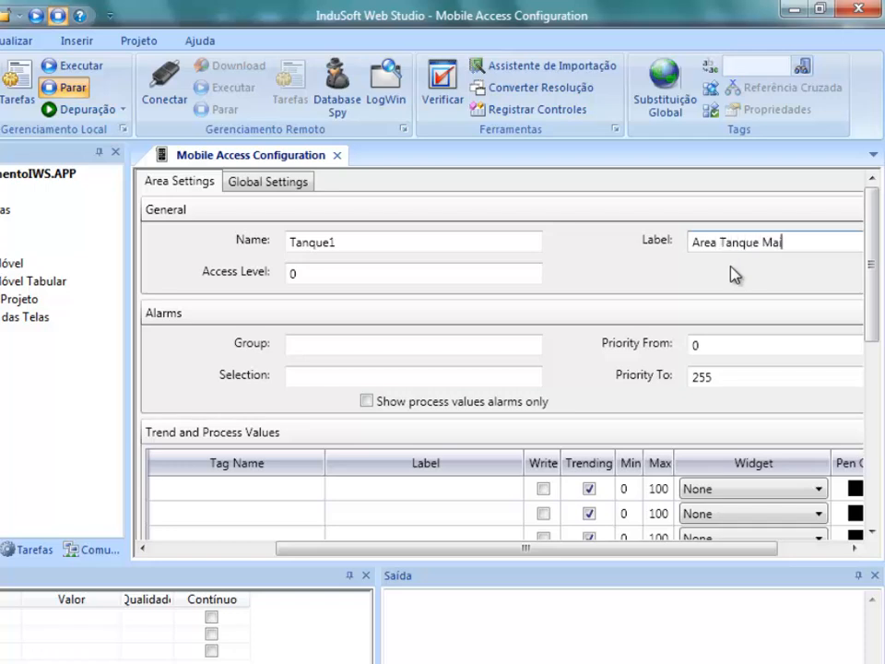
text(or)
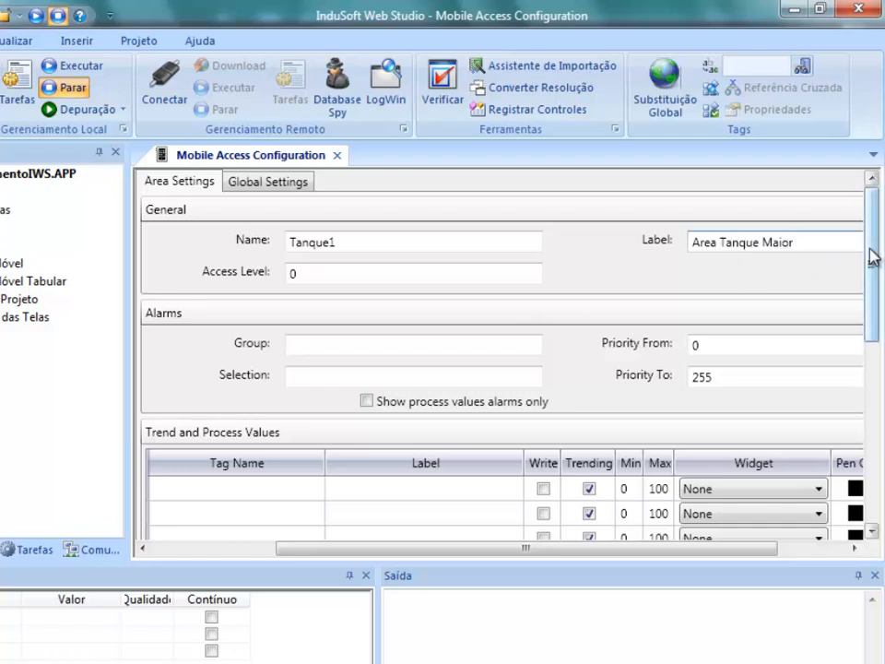
Add the boolean project tag bSensor as the first trend and process value of the Tanque1 area
drag(534, 549, 426, 559)
click(427, 495)
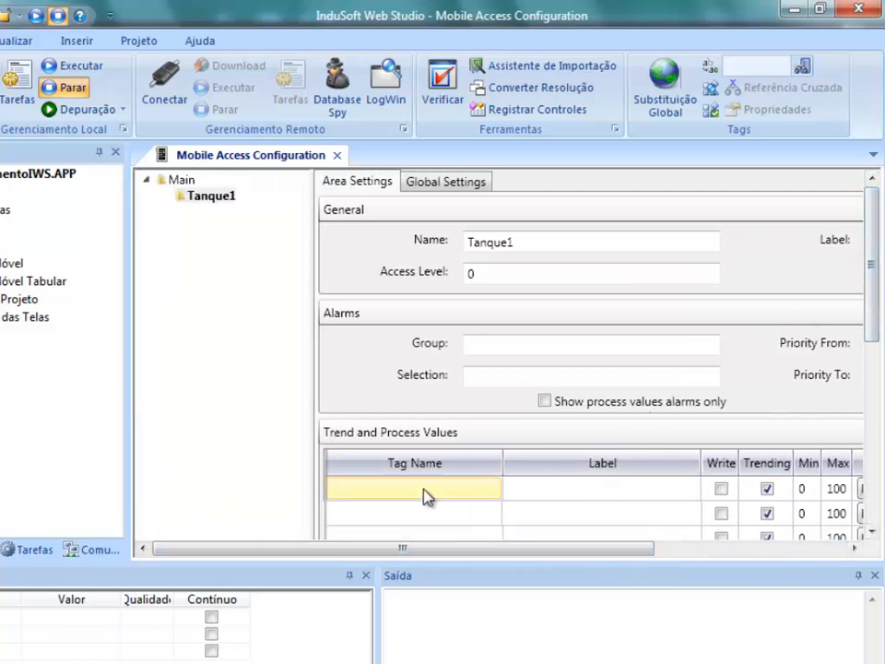
double_click(422, 497)
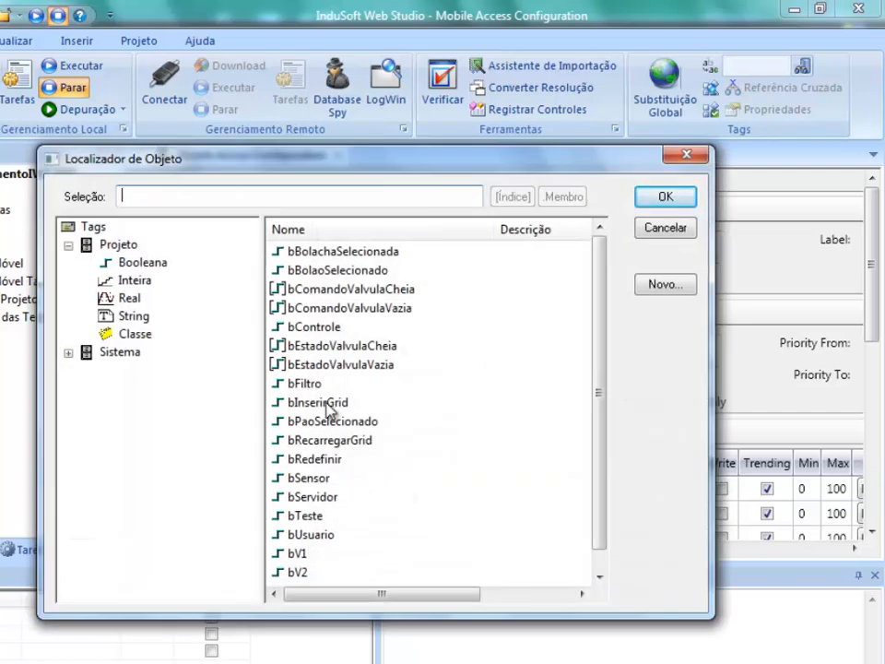
scroll(590, 443, down, 1)
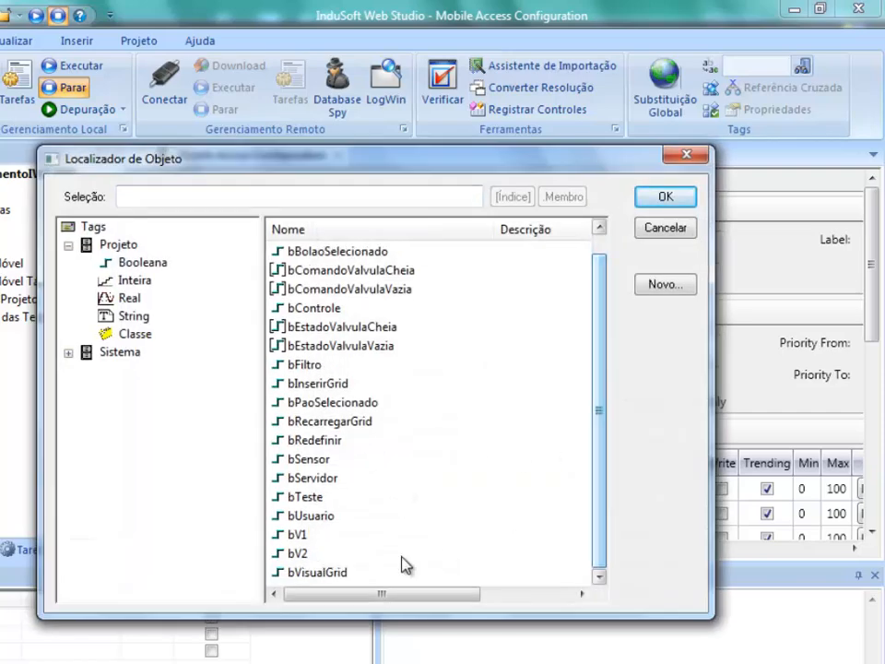
click(308, 458)
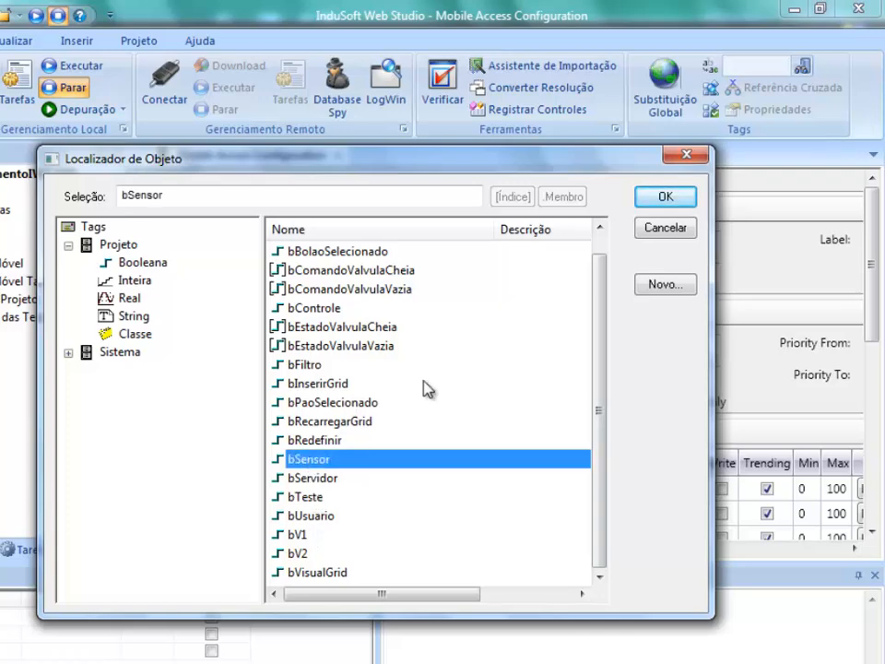
click(665, 199)
Add the integer tag nTemperatura in the second row of Tanque1's trend and process values
drag(871, 300, 869, 339)
click(392, 431)
double_click(391, 433)
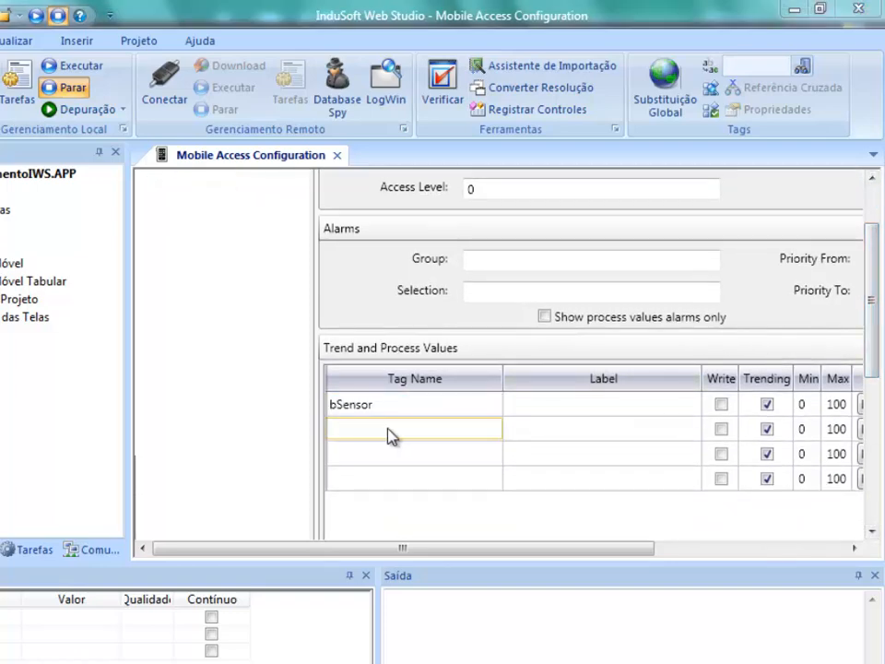
click(137, 281)
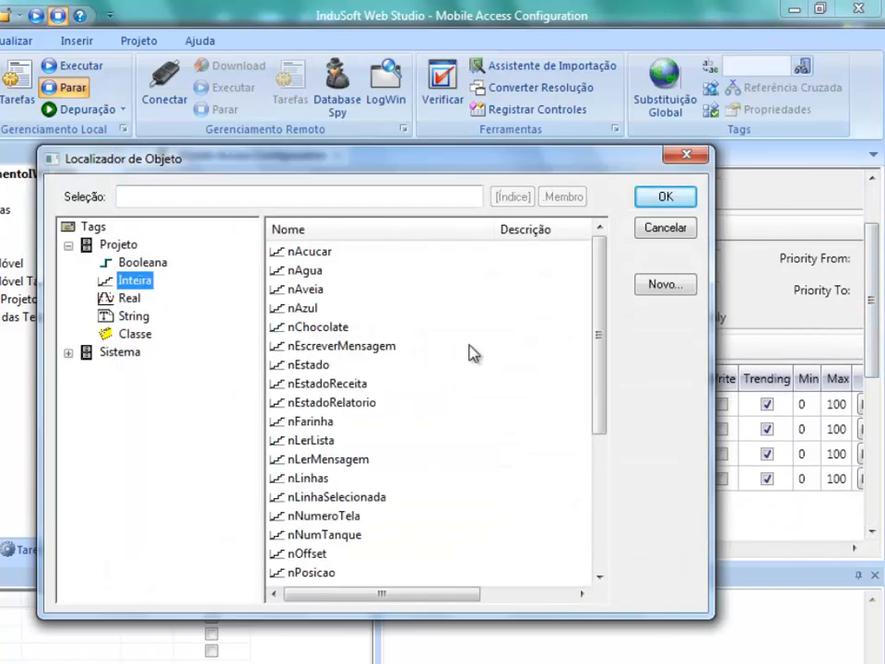
drag(596, 356, 578, 545)
click(325, 424)
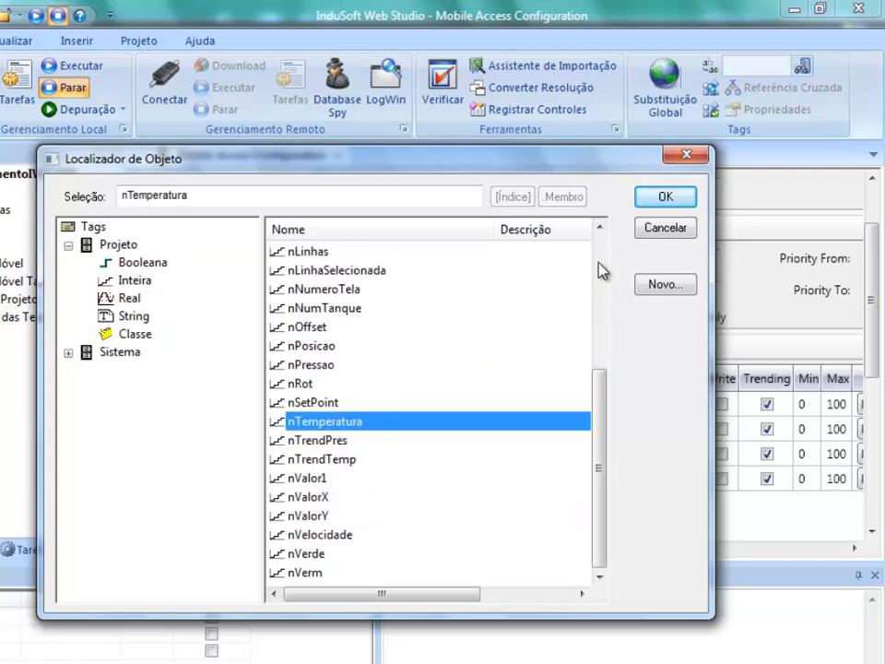
click(662, 200)
Add the integer tag nPressao in the third row of Tanque1's trend and process values
double_click(381, 465)
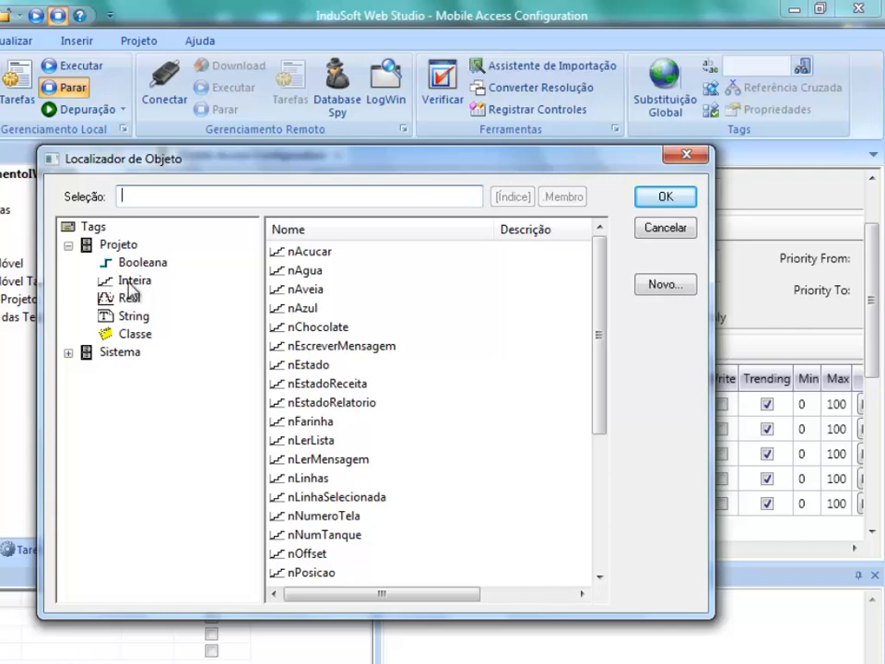
click(321, 440)
scroll(332, 493, down, 4)
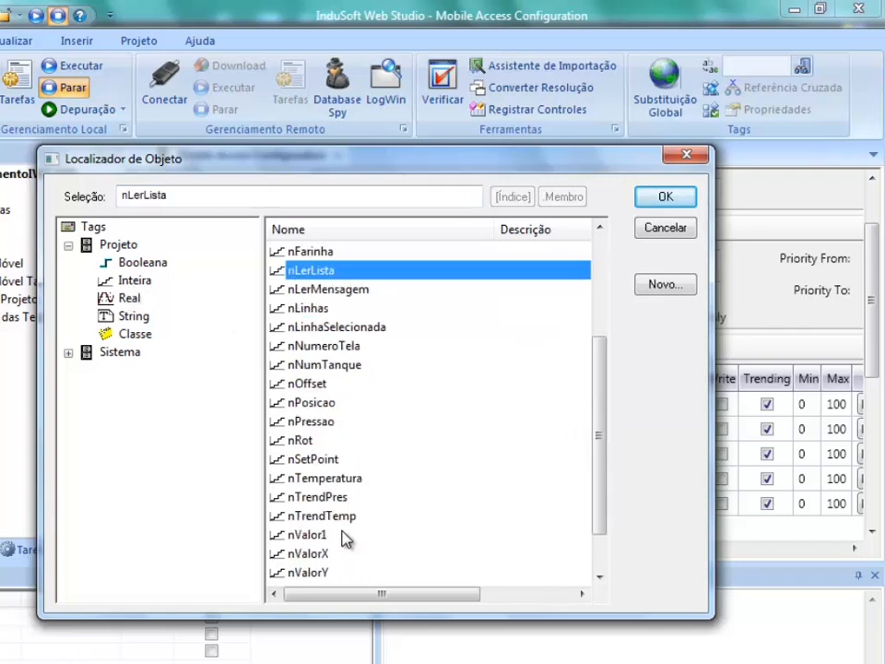
click(331, 365)
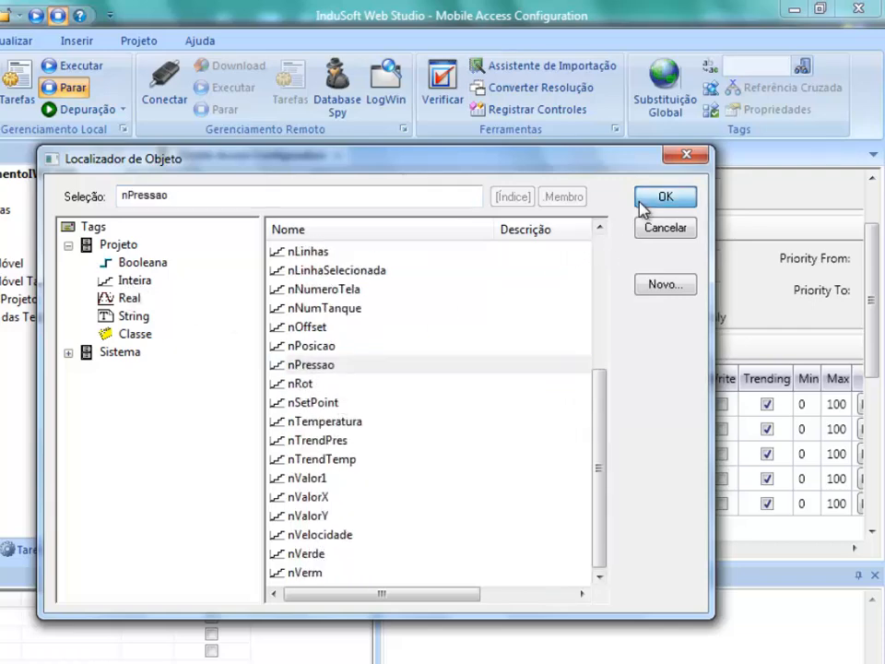
click(642, 205)
Enable Write for the bSensor, nTemperatura and nPressao tags of the Tanque1 area
drag(444, 553, 589, 547)
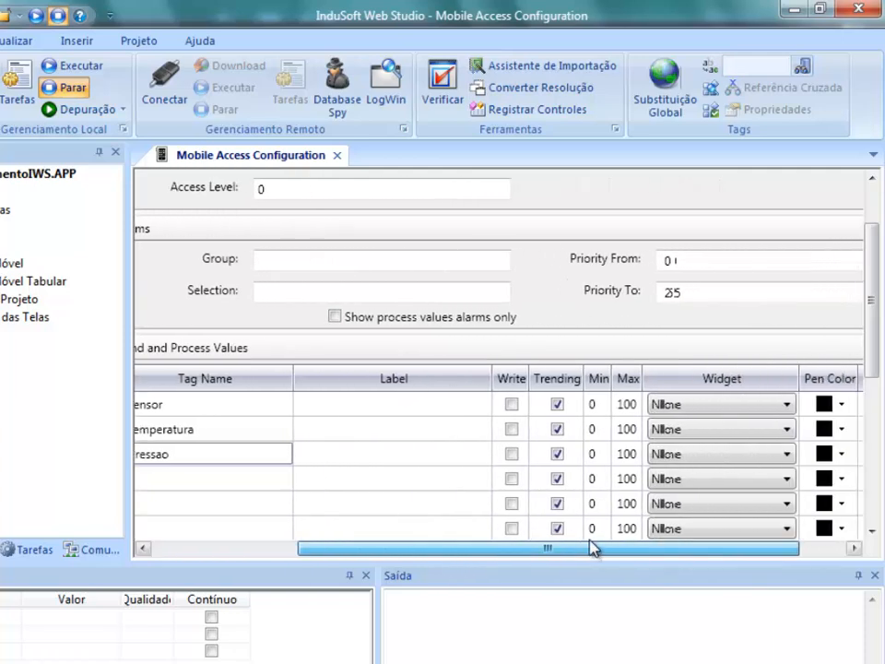
click(507, 405)
click(508, 429)
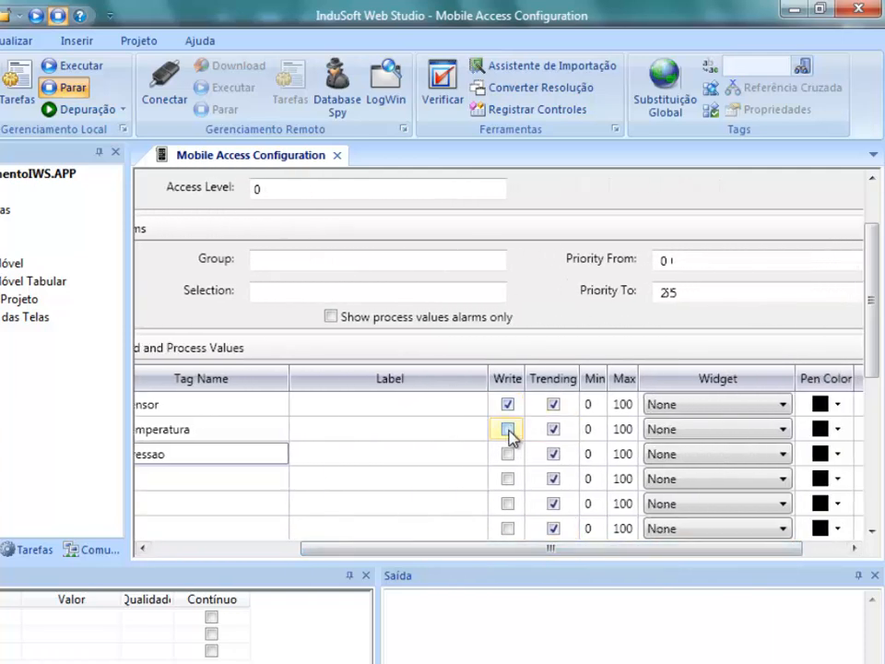
click(508, 455)
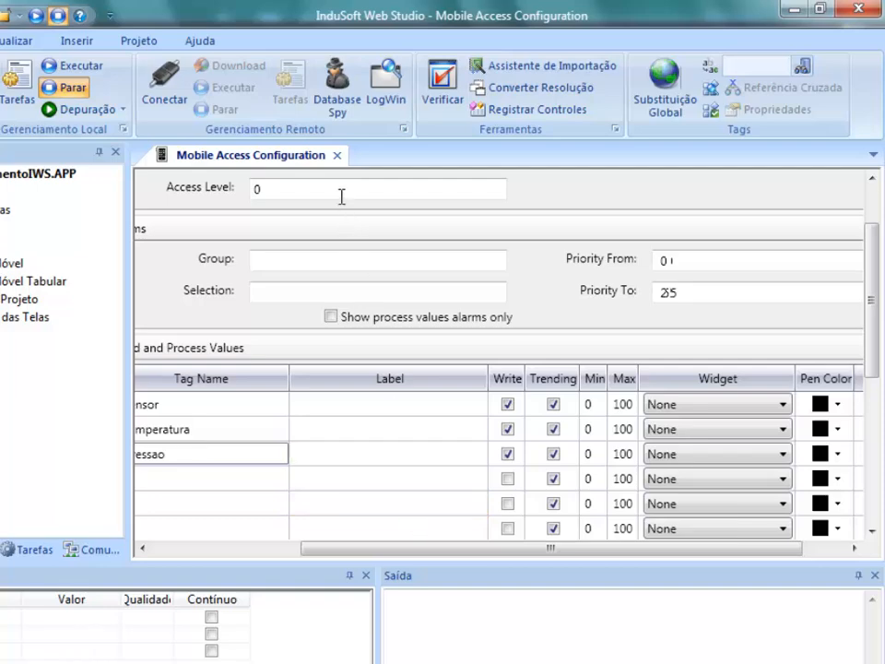
Close the Mobile Access configuration, saving the changes to MobileAccess.sma, and run the project locally
drag(358, 549, 208, 548)
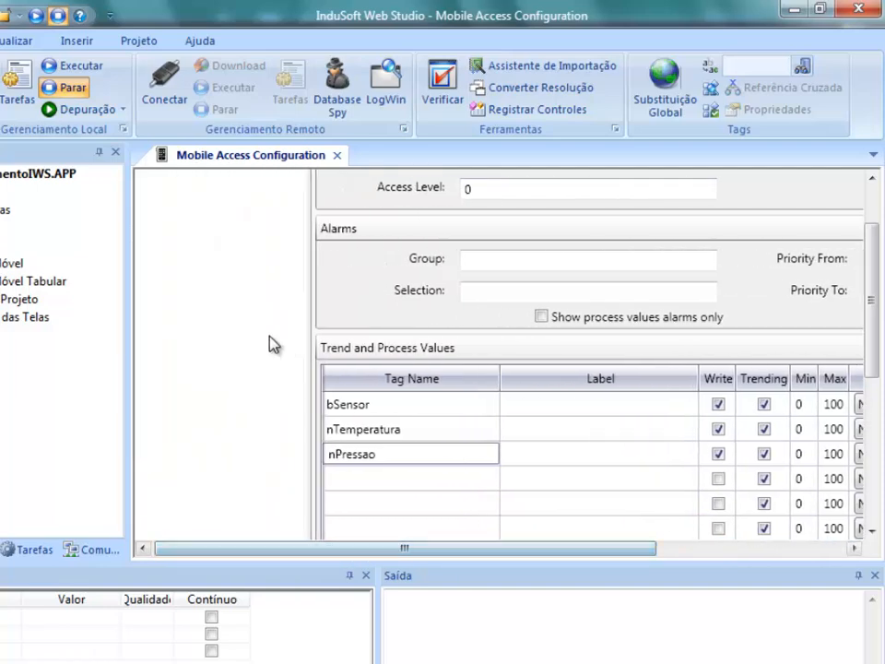
scroll(237, 354, up, 3)
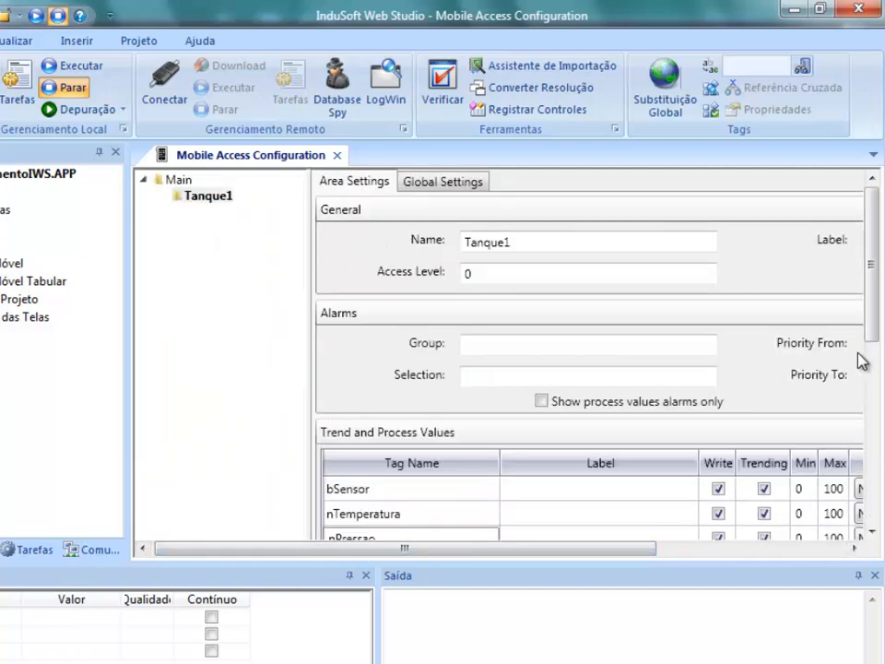
click(338, 155)
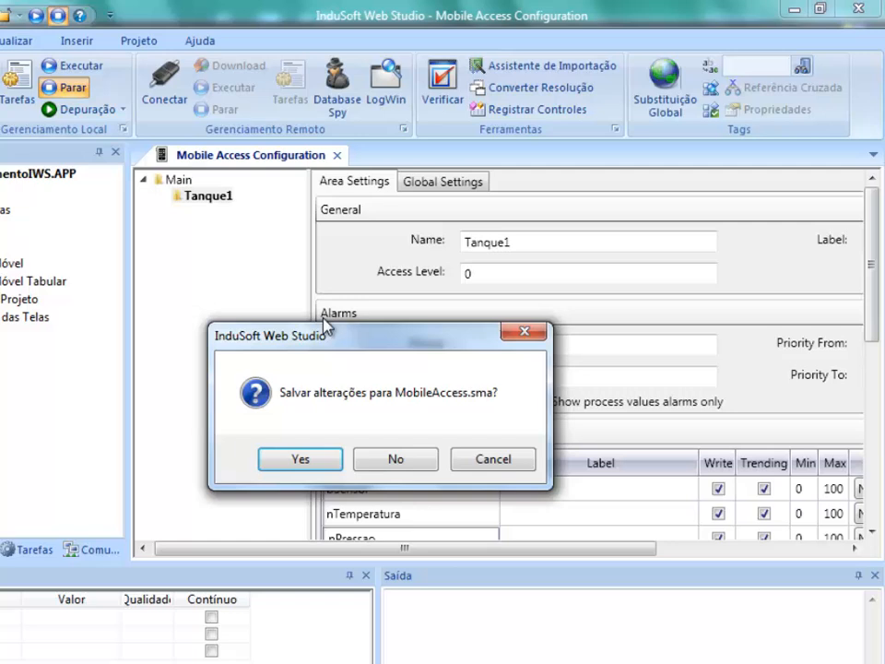
click(304, 459)
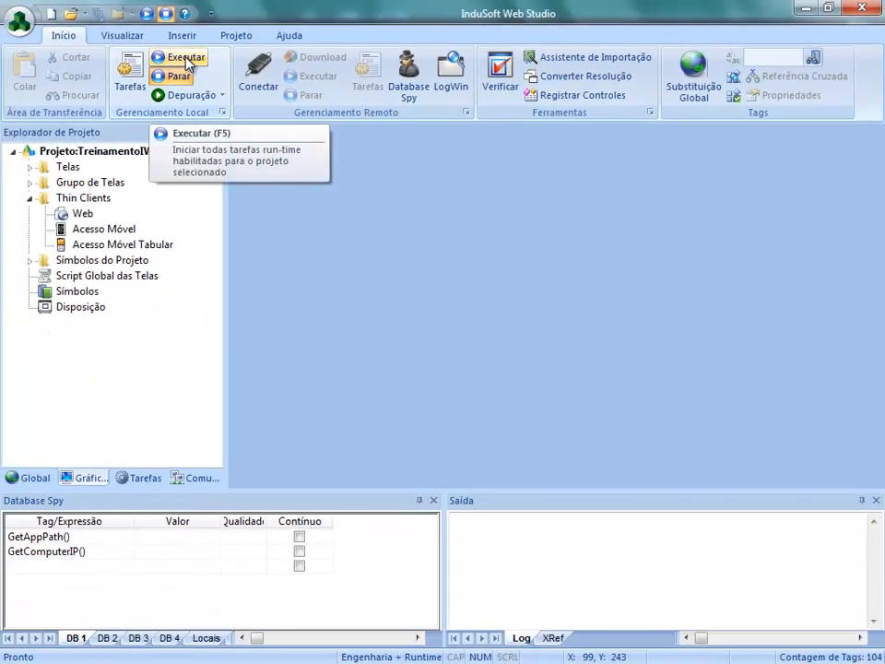
click(187, 61)
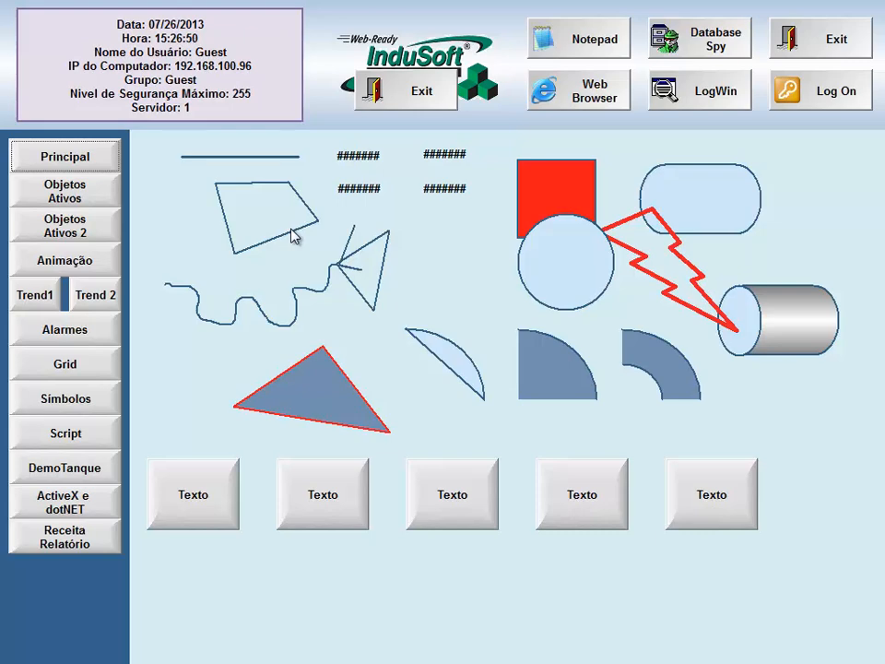
Switch to IIS Manager and examine the MA application under Default Web Site
key(alt+Tab)
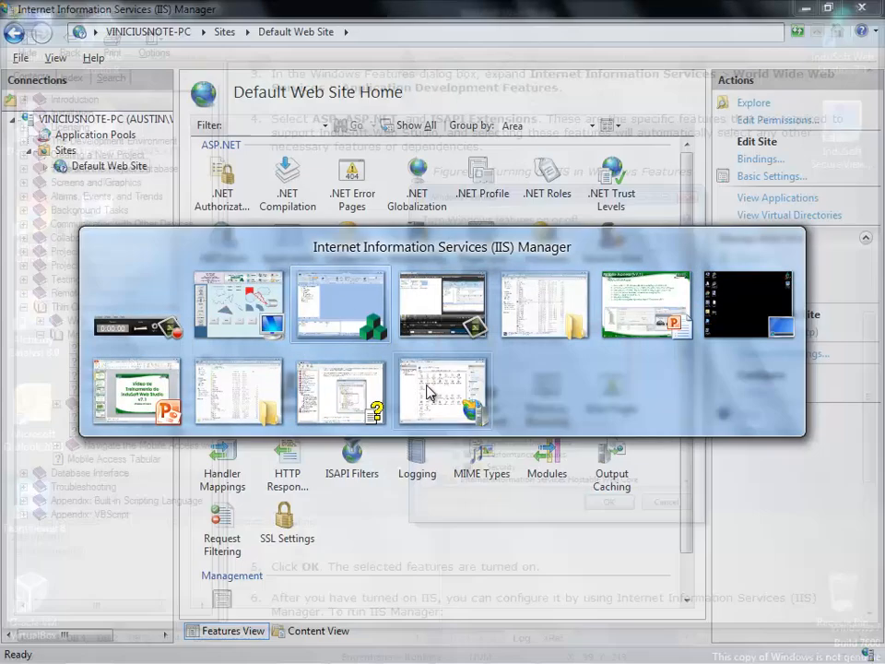
click(427, 392)
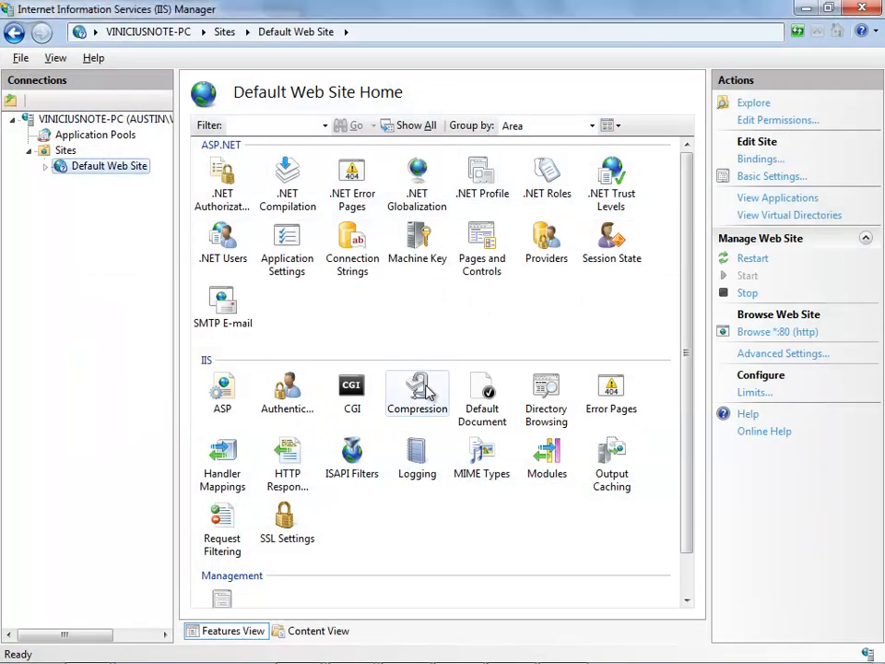
click(47, 168)
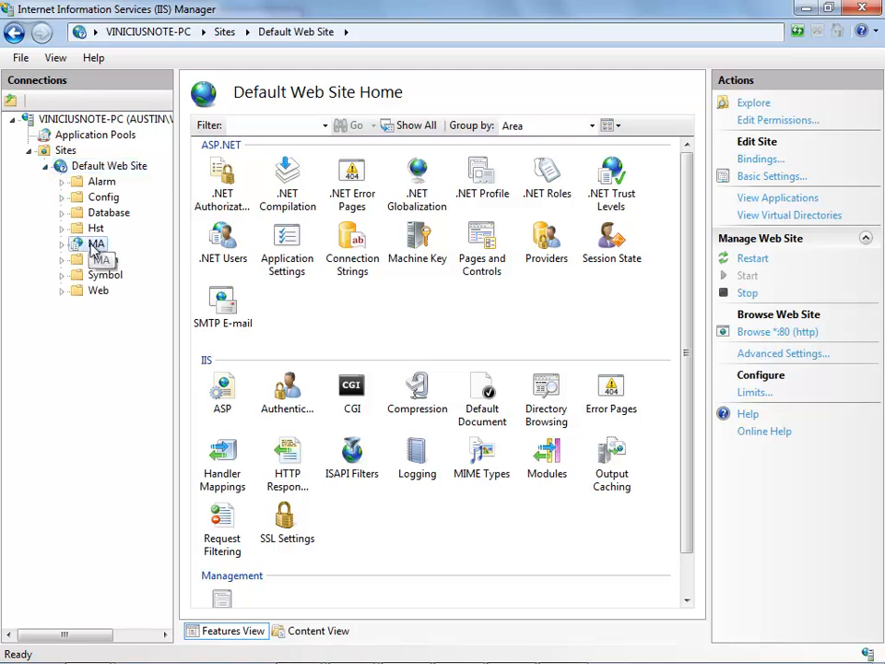
click(95, 245)
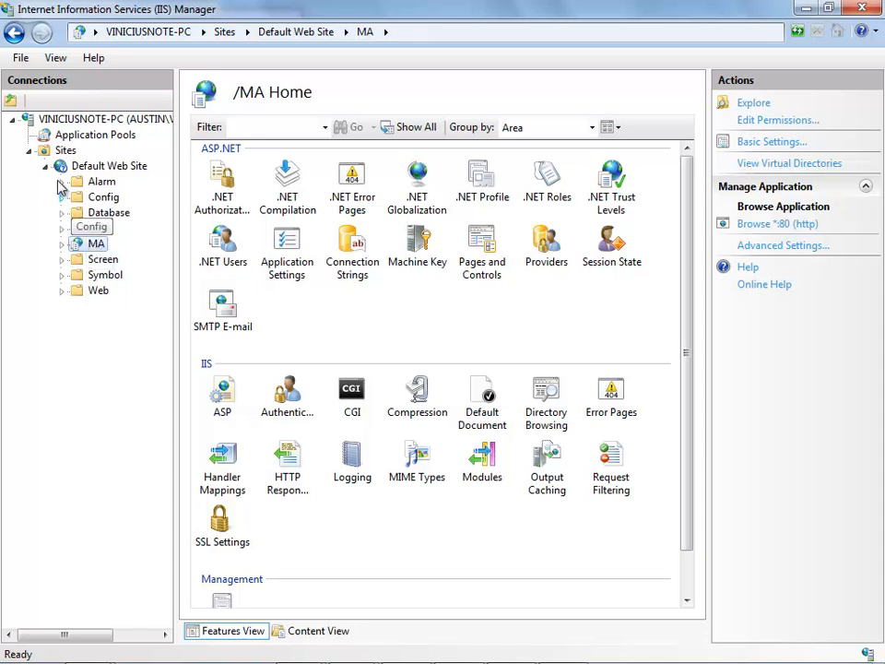
click(85, 169)
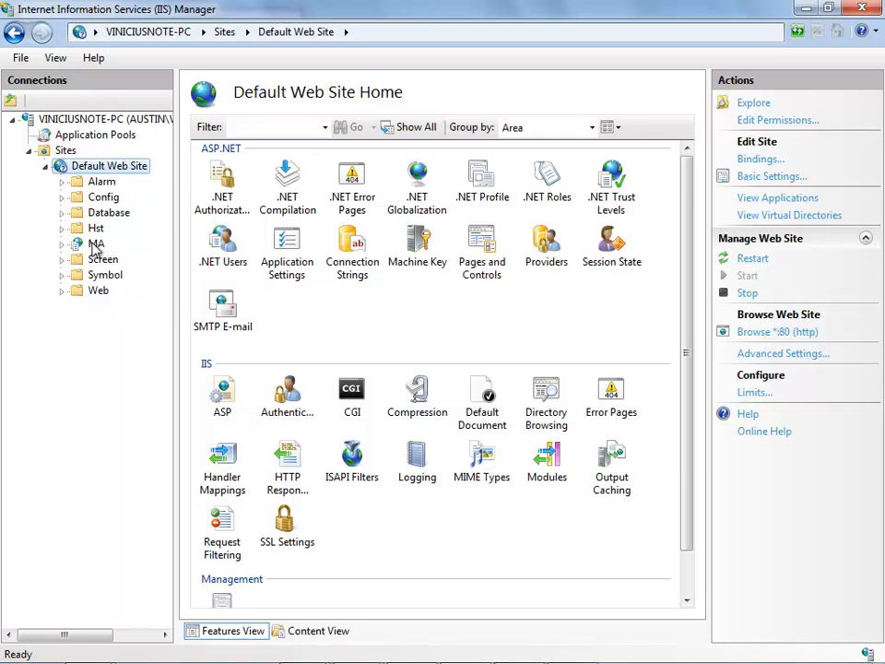
Return to the running project, open Chrome and load the Mobile Access page at 192.168.100.96/ma
key(alt+Tab)
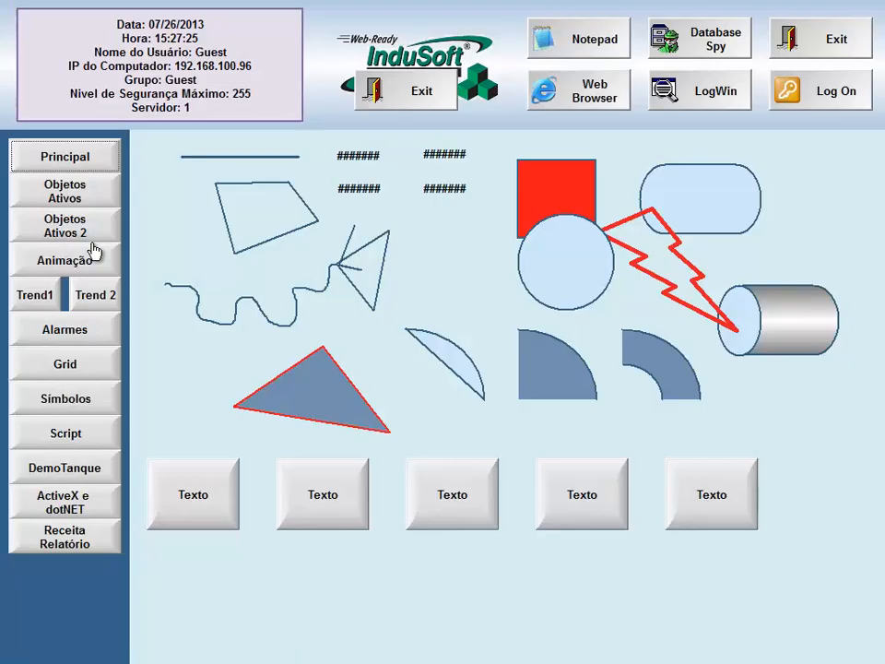
key(super)
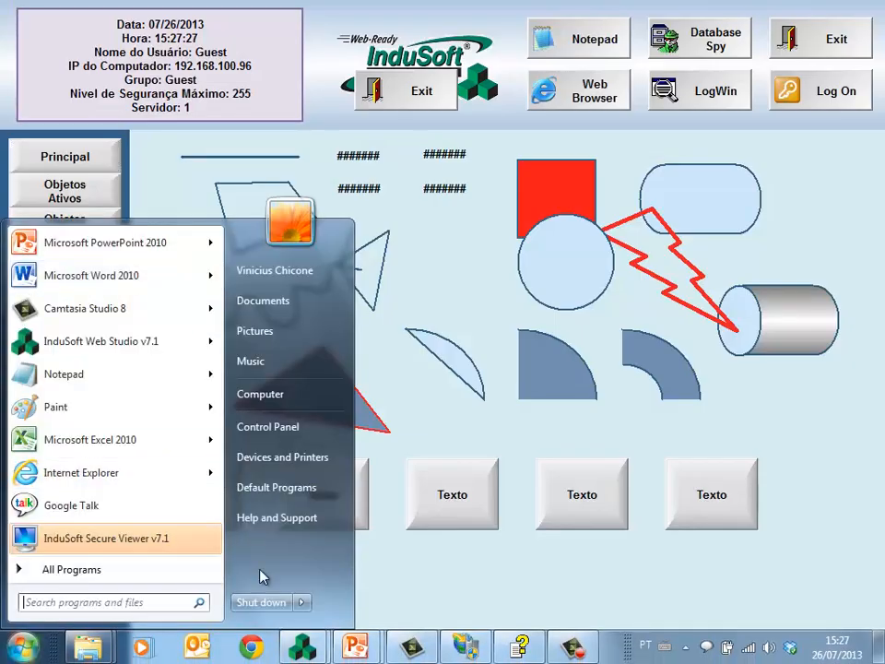
click(254, 644)
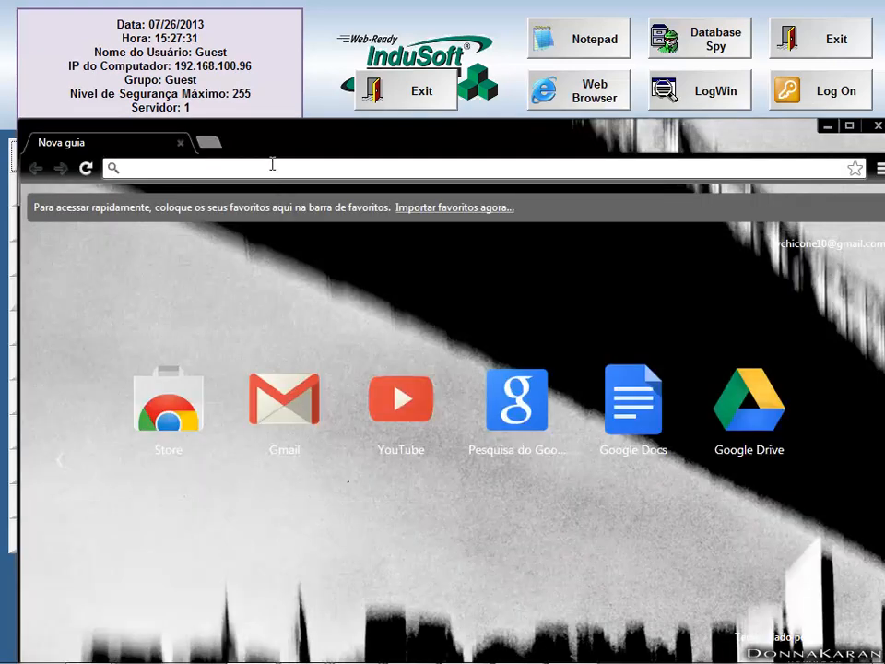
text(192.1)
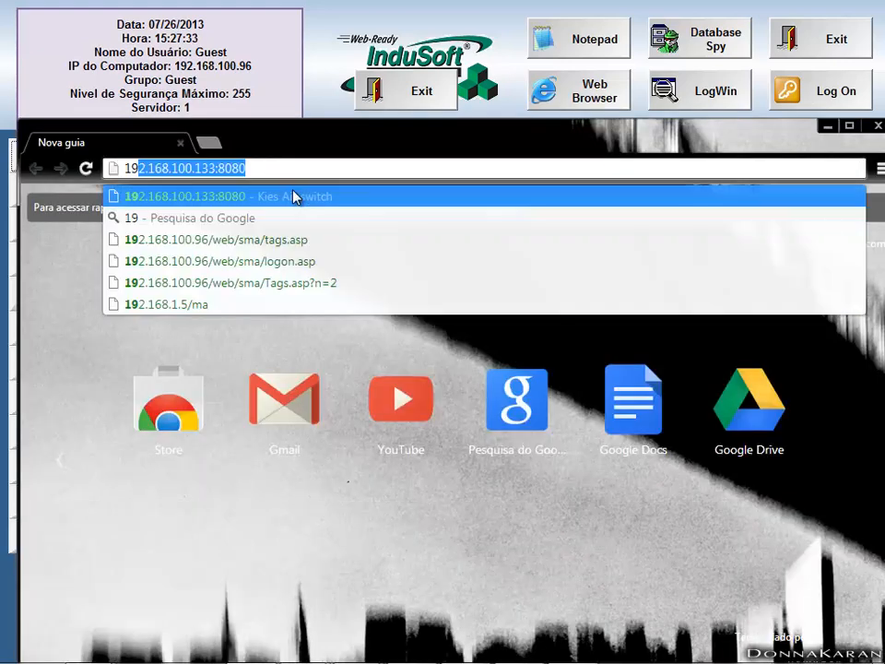
text(68)
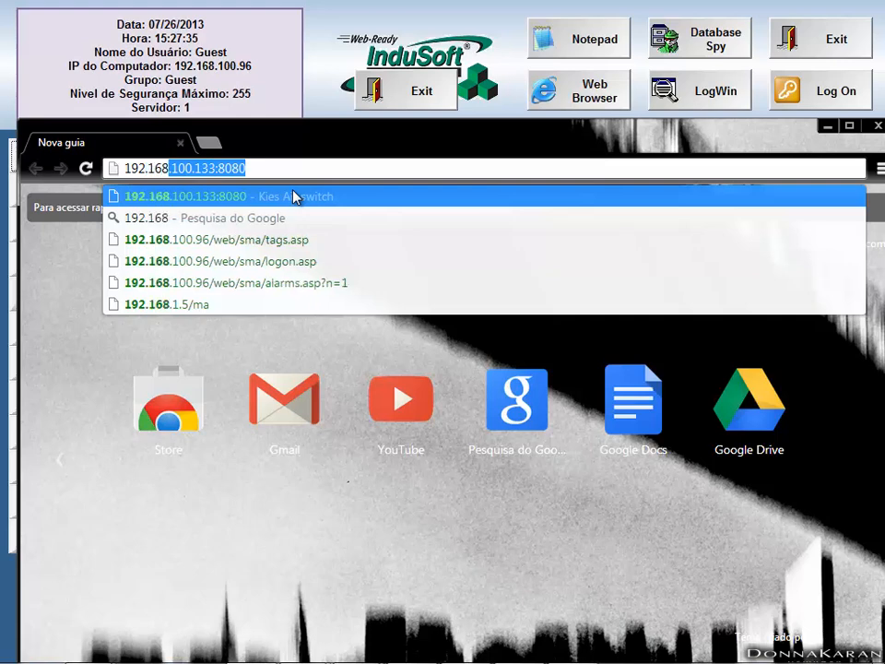
text(.100.96)
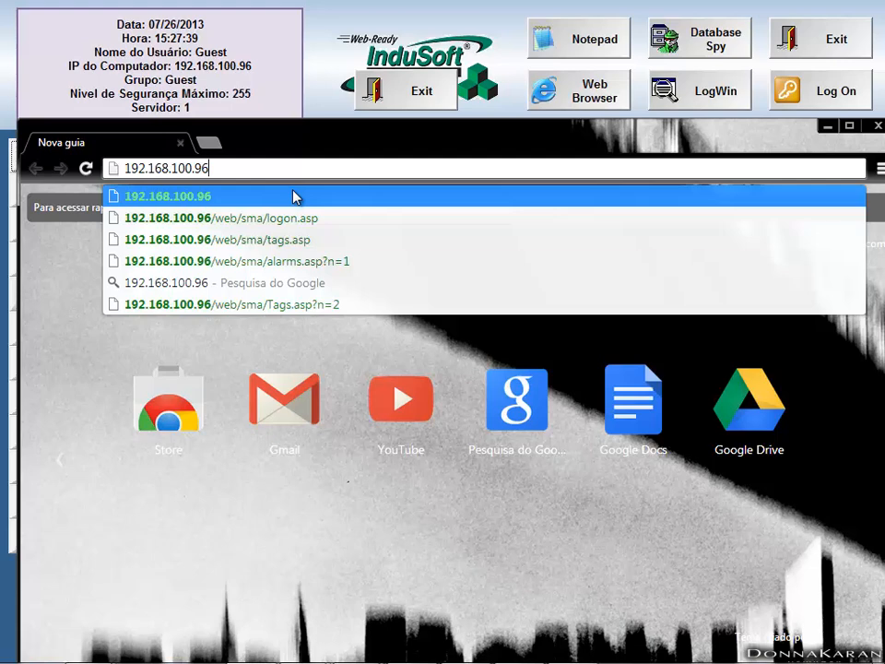
text(/ma)
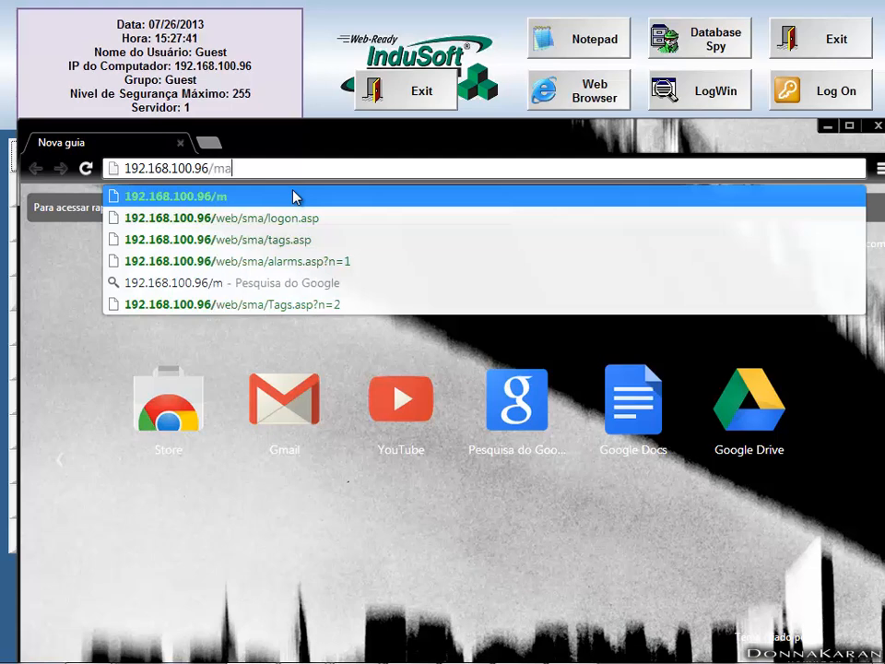
key(Return)
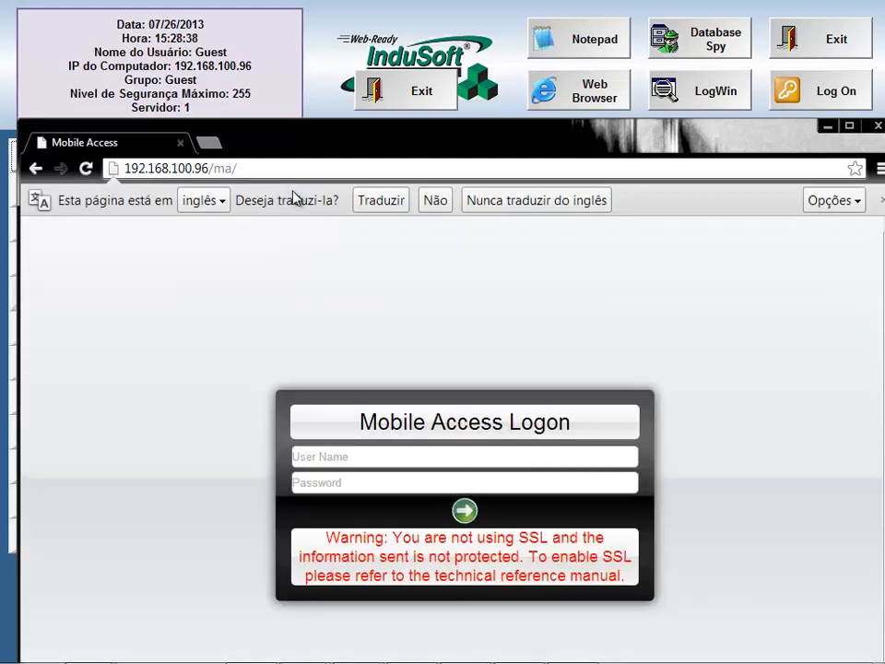
Log on to Mobile Access as Guest with a blank password and maximize the browser window
click(366, 454)
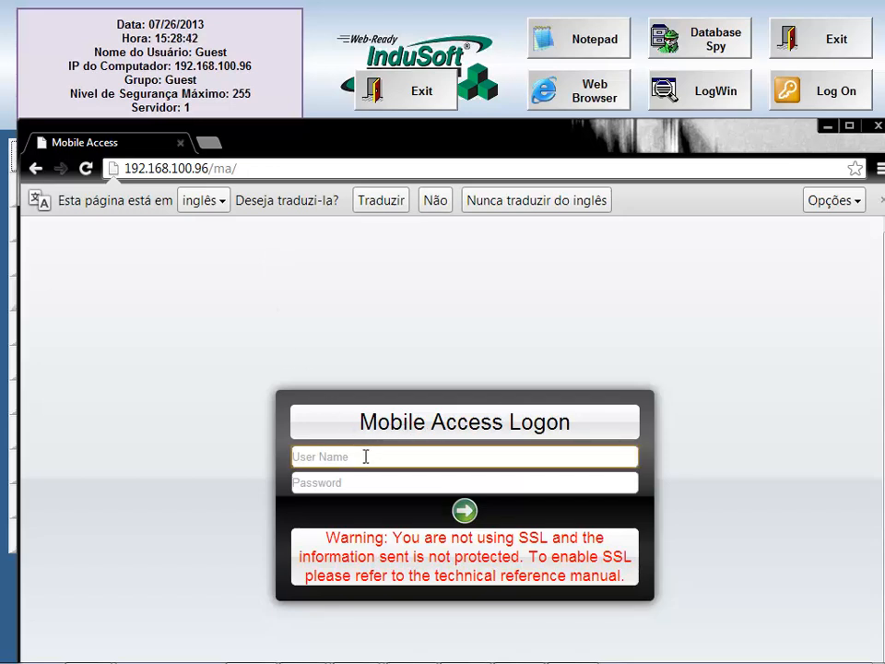
text(Guest)
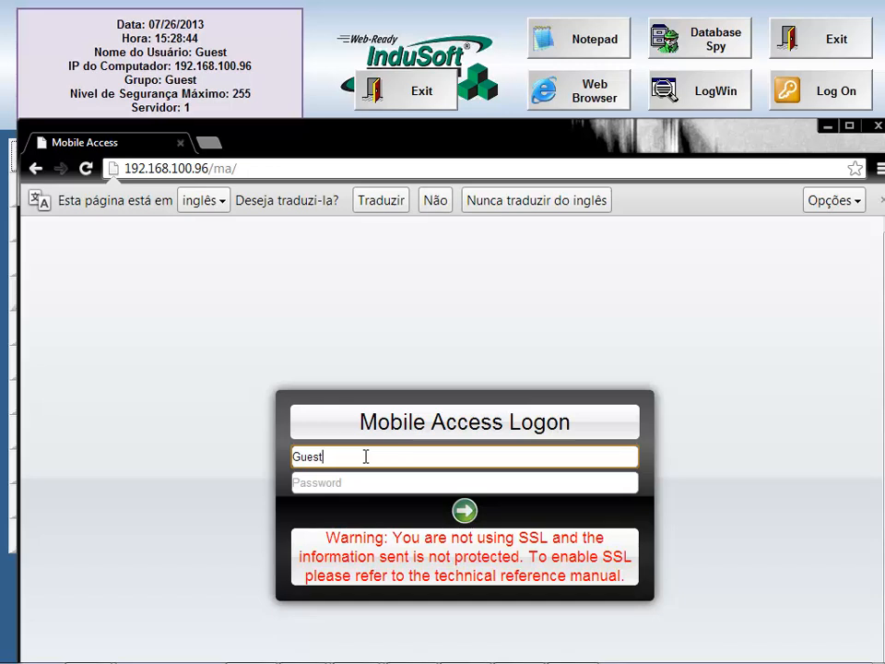
click(466, 514)
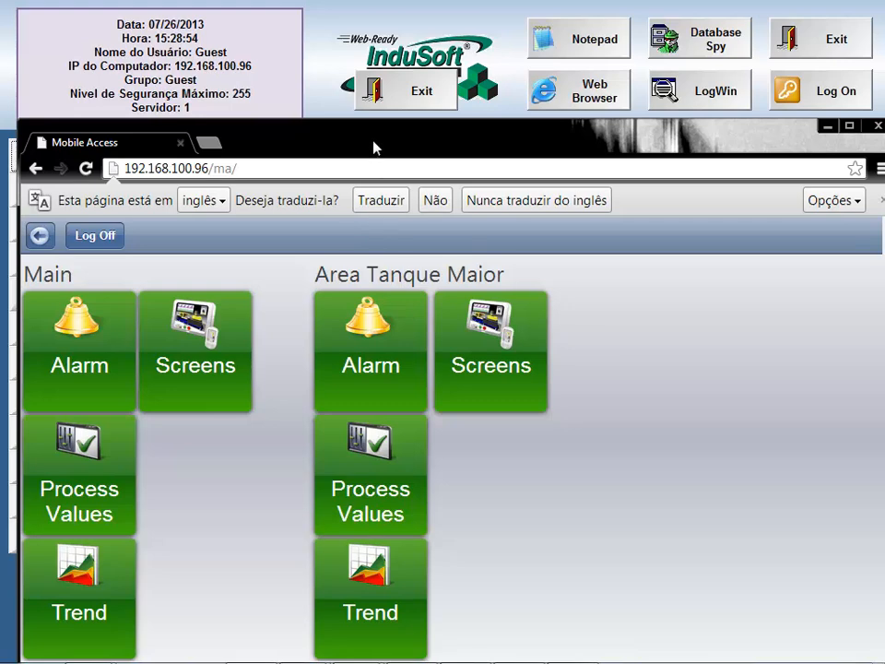
drag(375, 144, 362, 29)
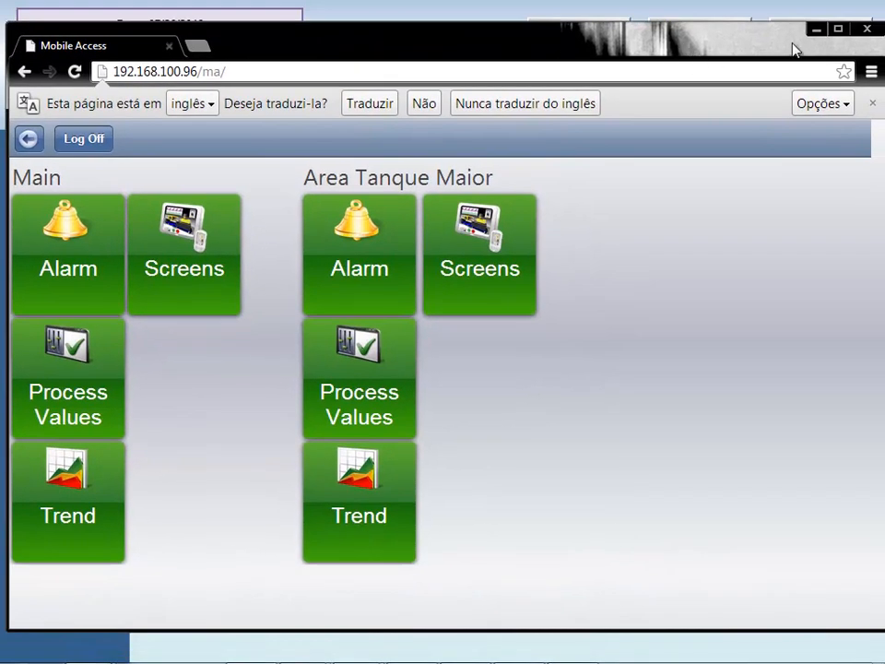
click(835, 27)
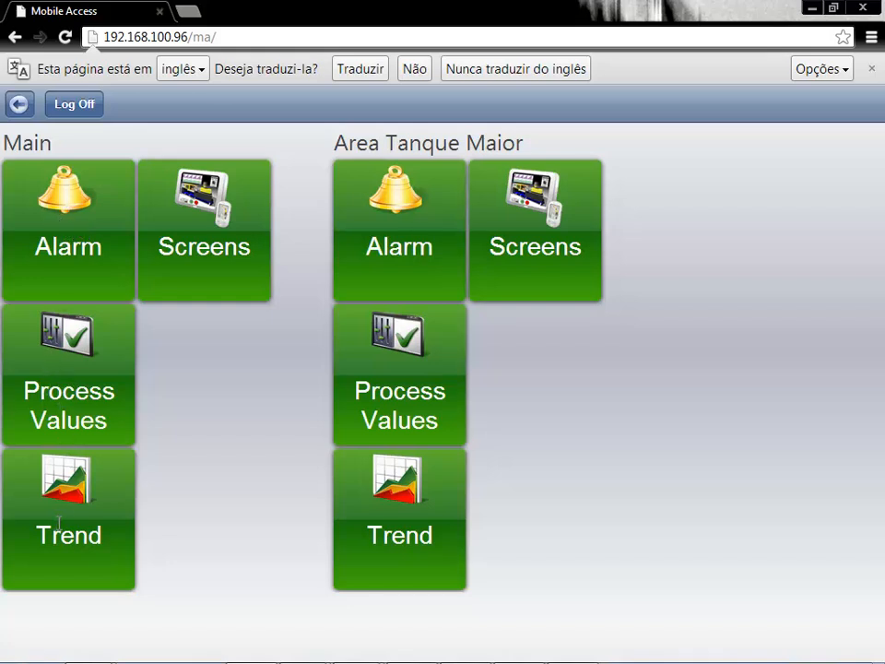
View the Main area's alarms, return, and write 81 to the Temp. gauge in Main's process values
click(61, 224)
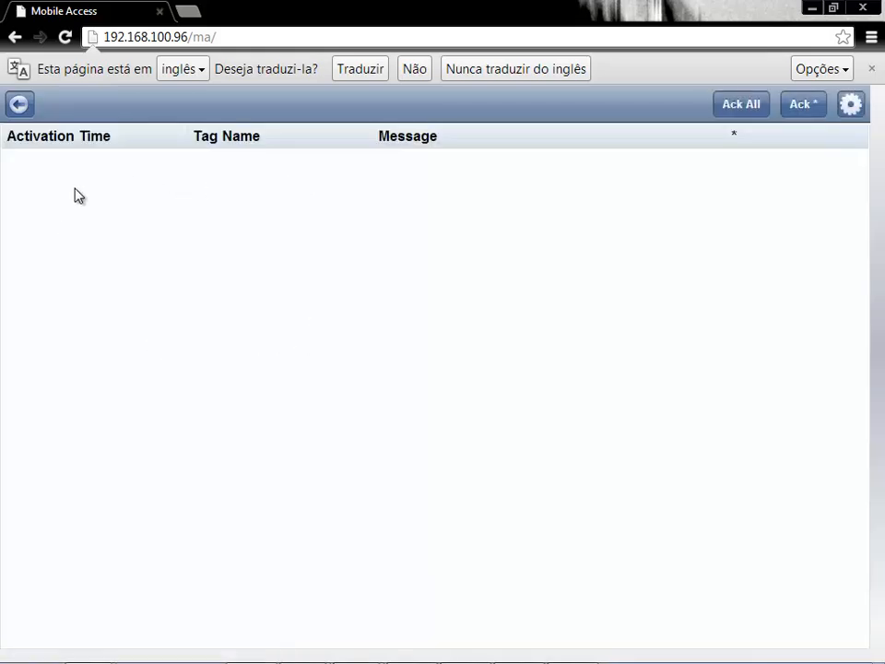
click(18, 104)
click(66, 351)
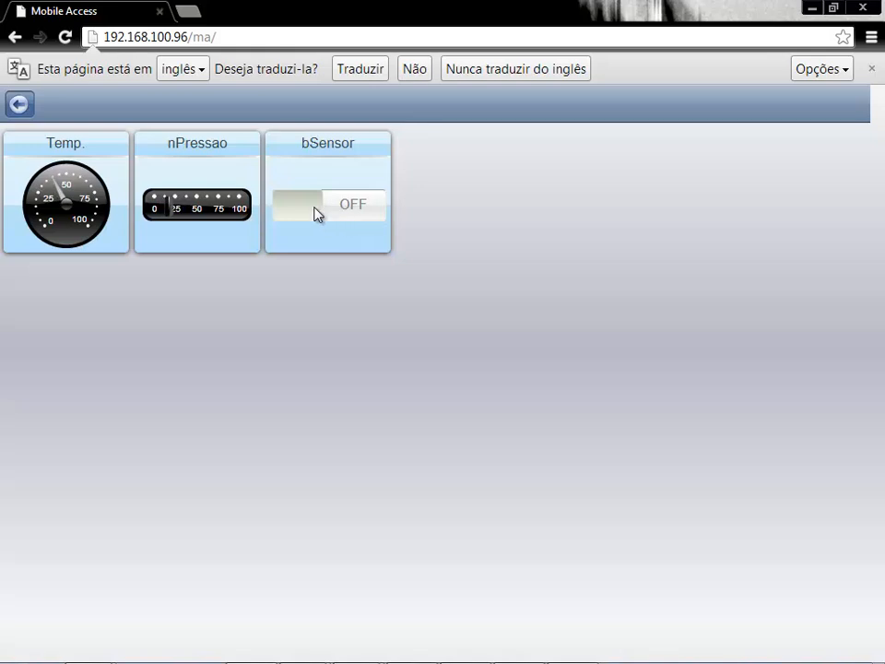
click(65, 210)
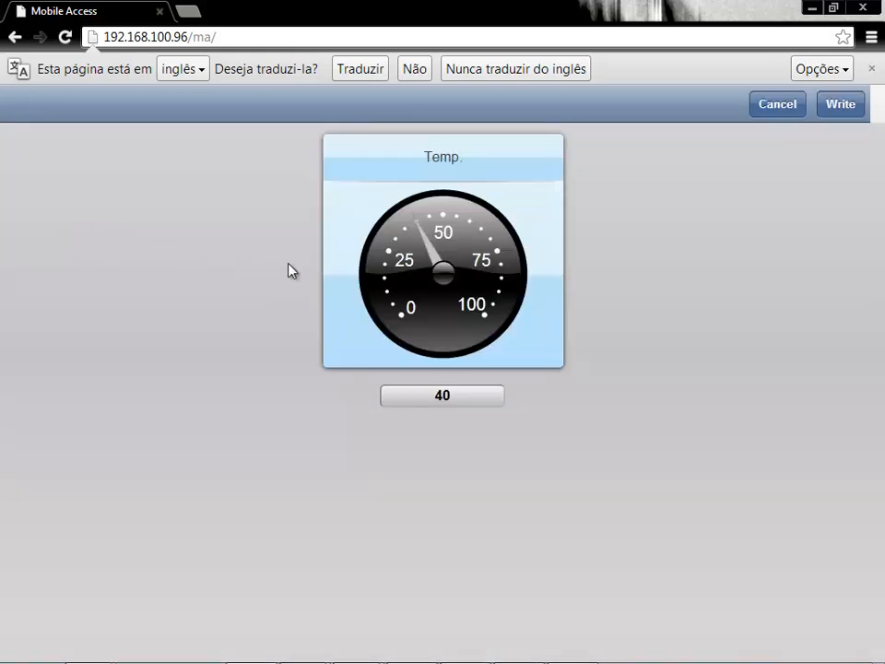
drag(435, 238, 492, 278)
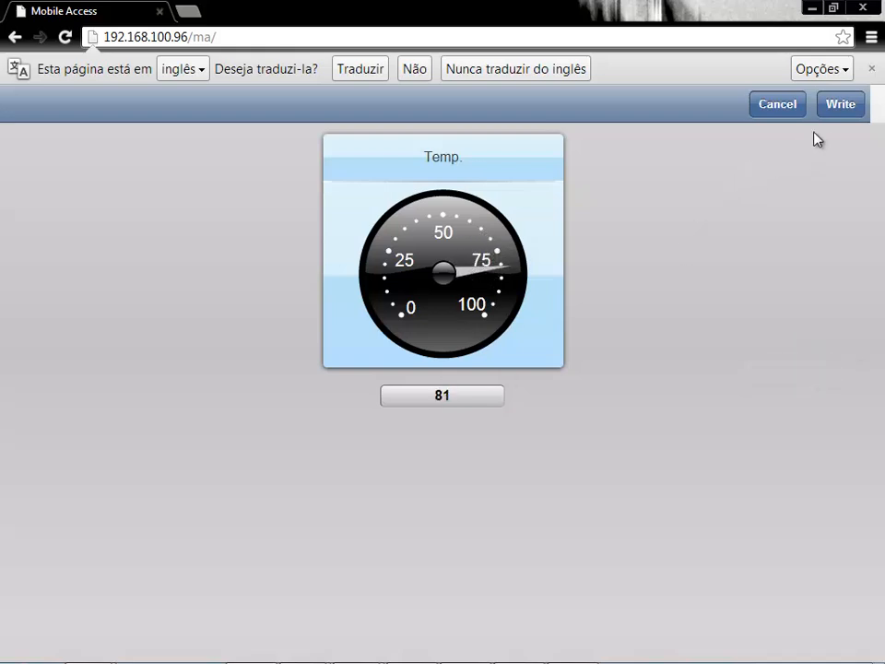
click(837, 106)
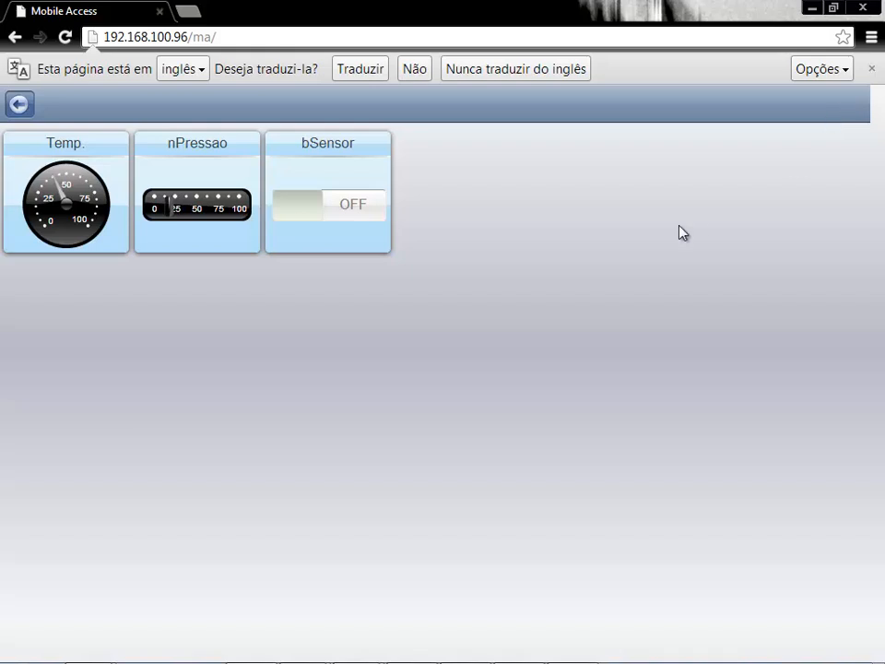
Write the value 95 to the nPressao process value
click(204, 213)
drag(391, 286, 470, 314)
double_click(451, 396)
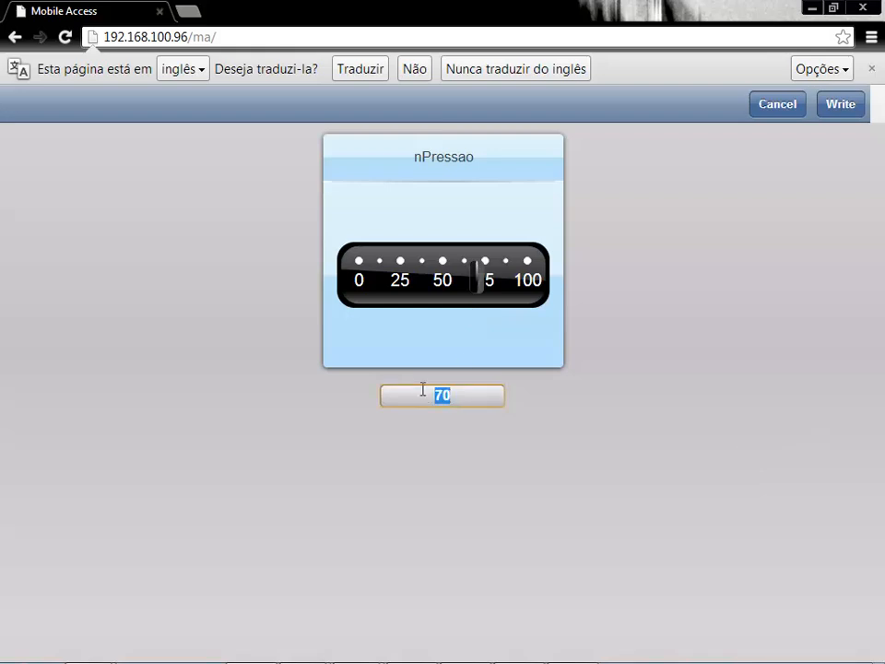
text(95)
click(837, 110)
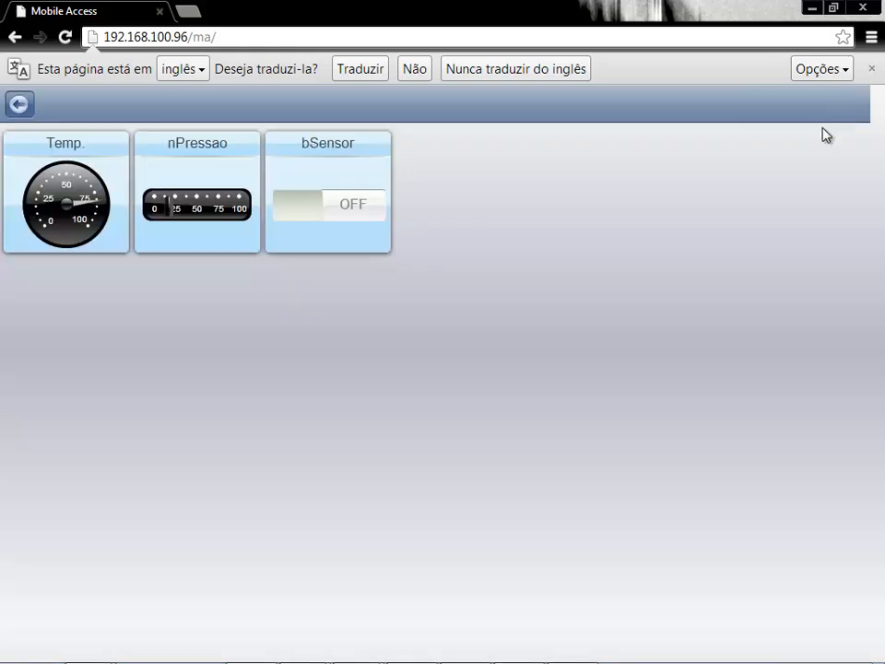
Write ON to the bSensor process value and return to the Mobile Access home page
click(342, 205)
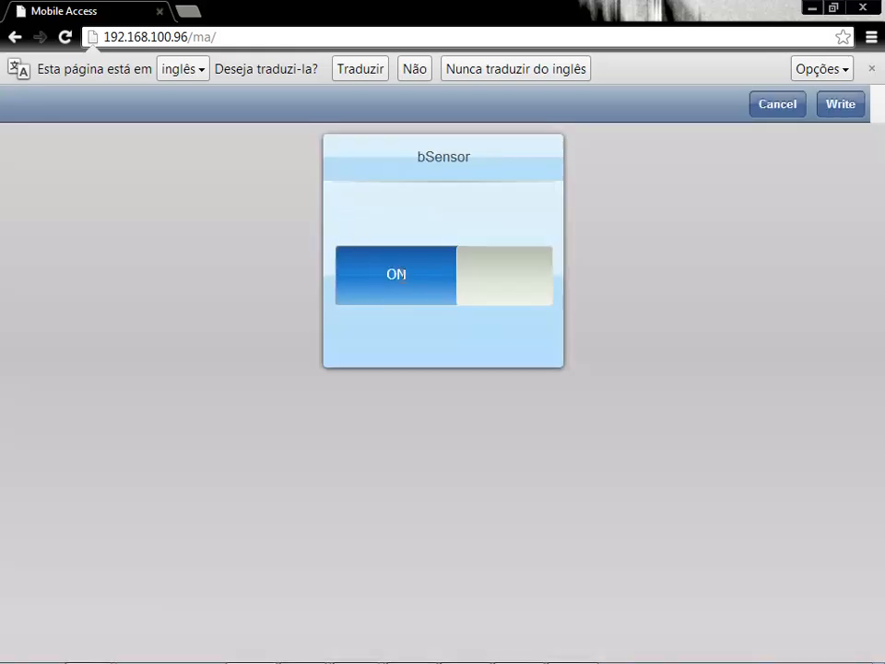
click(842, 110)
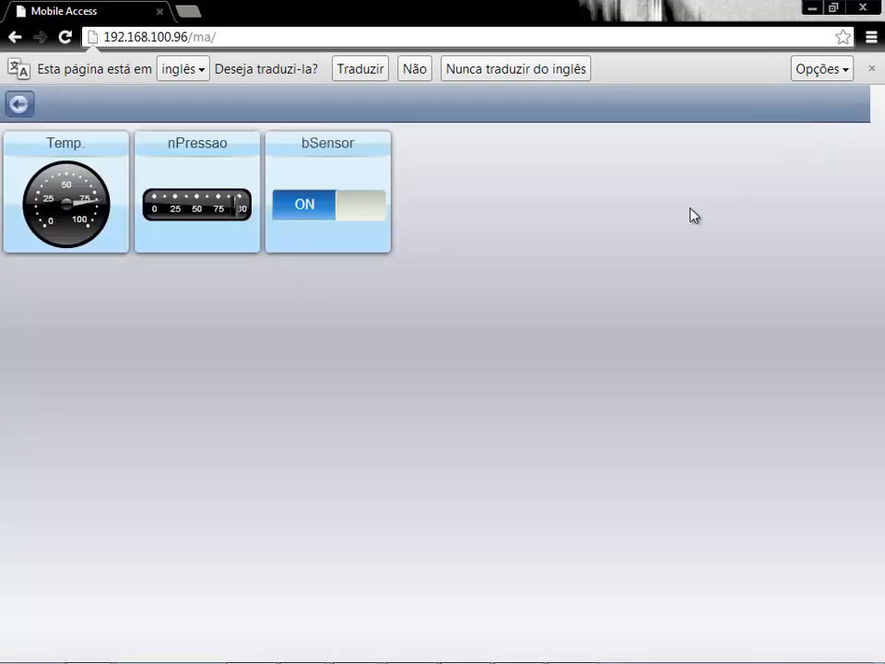
click(19, 106)
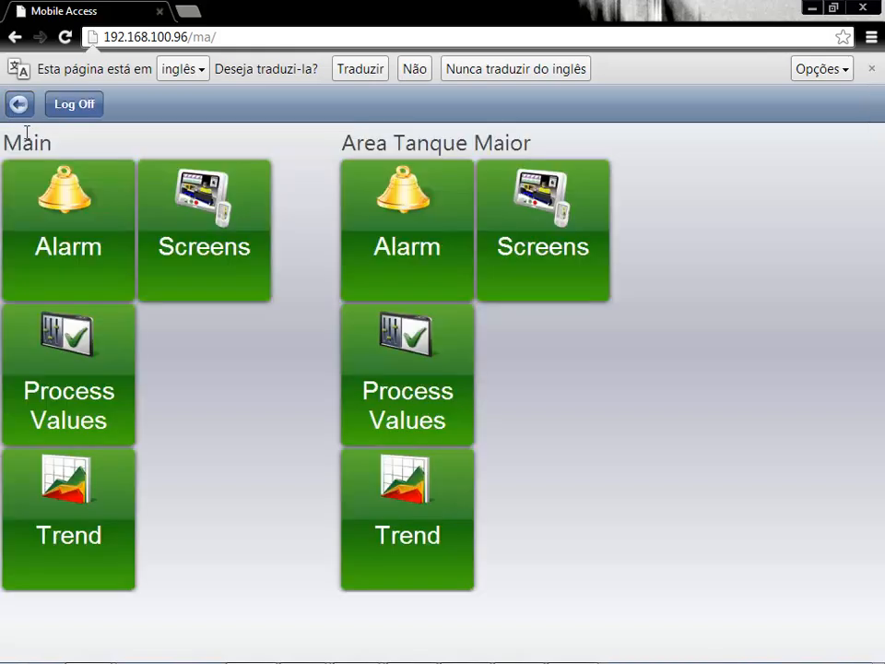
Acknowledge all alarms of the Main area with the comment "Teste" and return to the home page
click(67, 240)
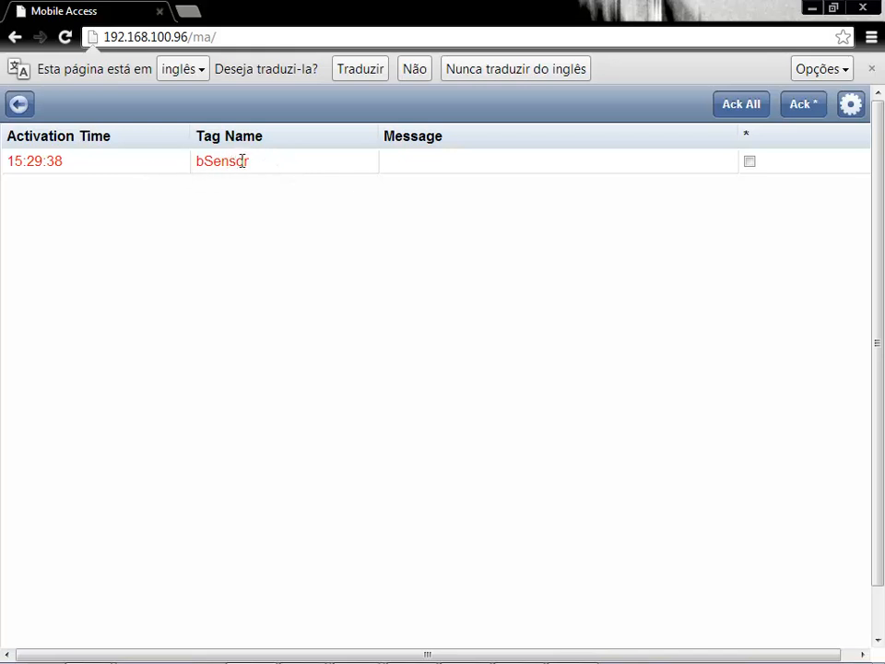
click(742, 105)
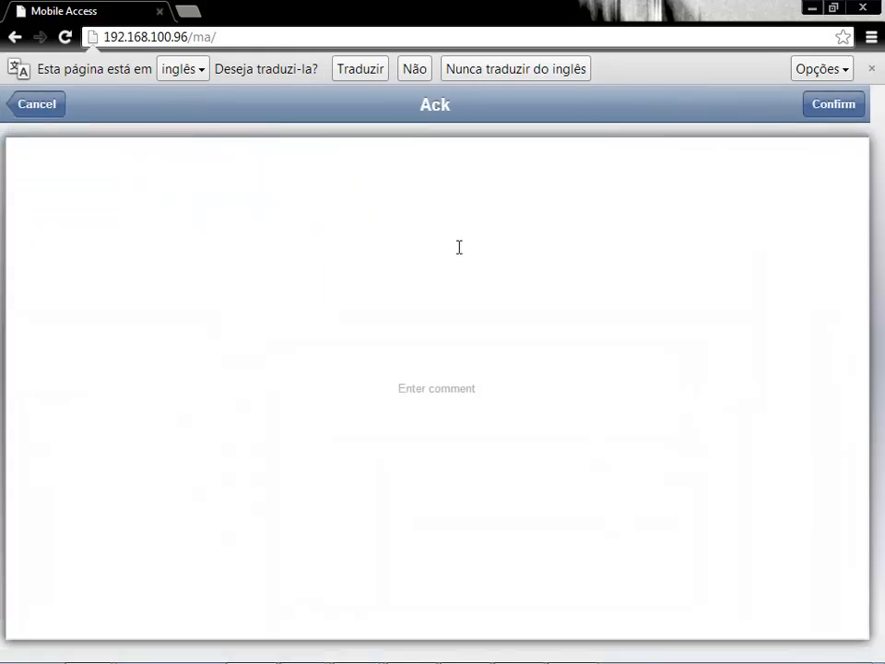
click(429, 306)
text(T)
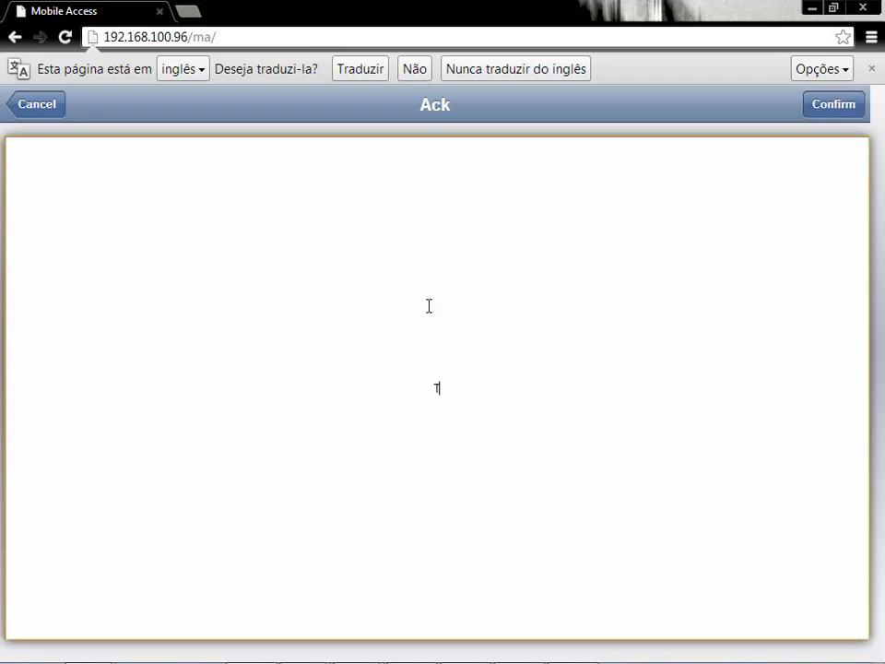
text(este)
click(828, 111)
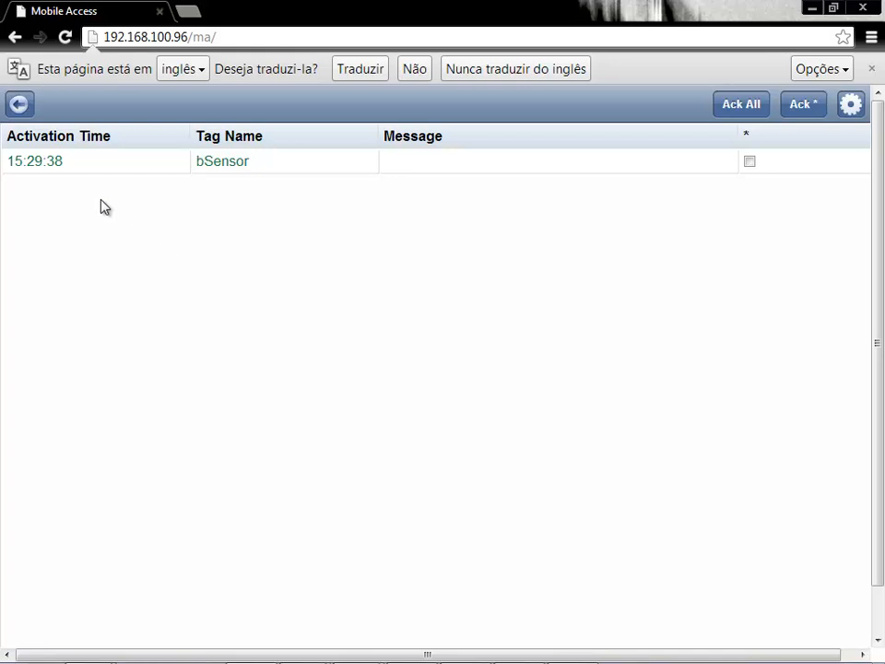
click(20, 103)
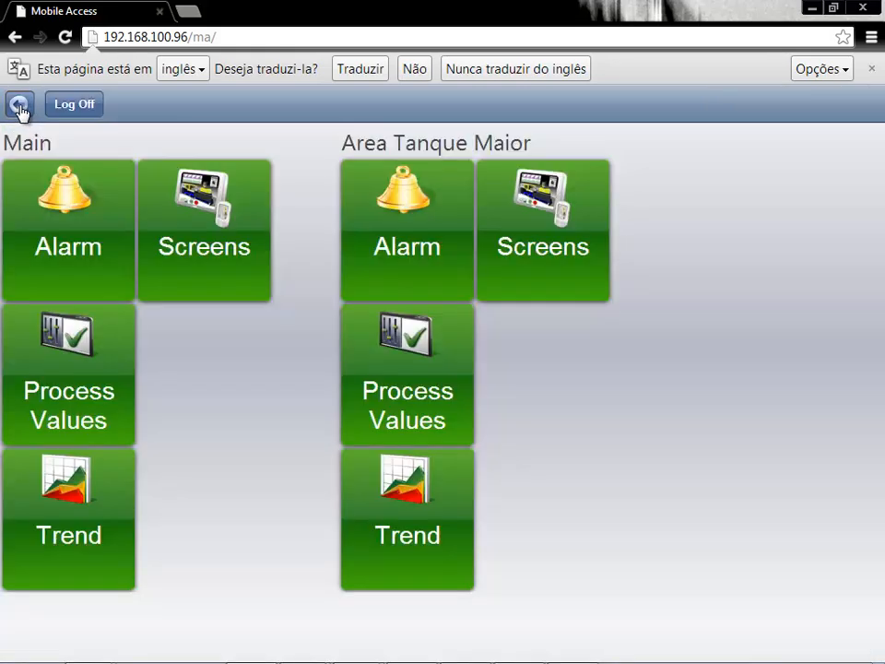
View the Main area's trend, and switch to the running project's Alarmes screen
click(71, 480)
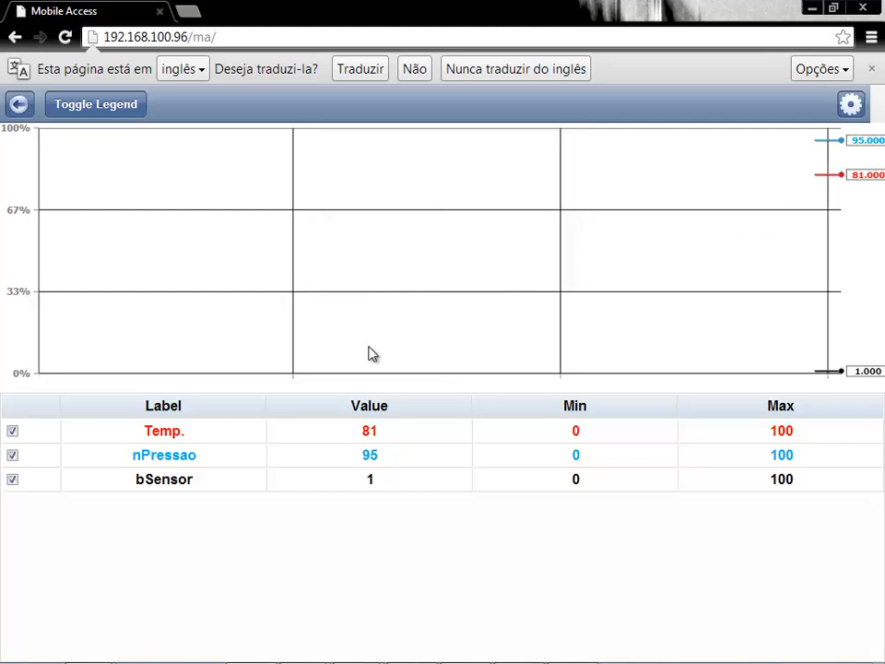
key(alt+Tab)
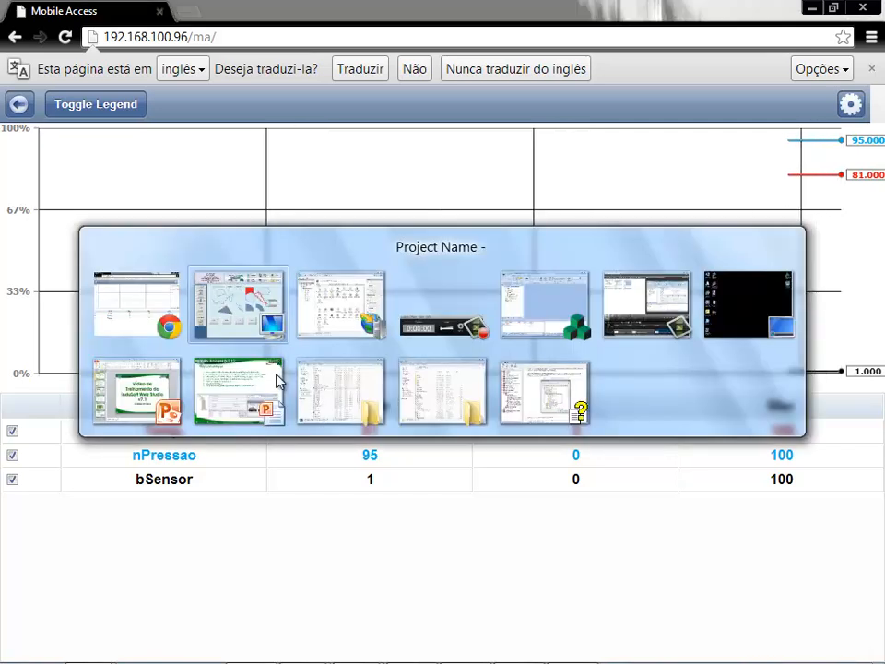
click(93, 331)
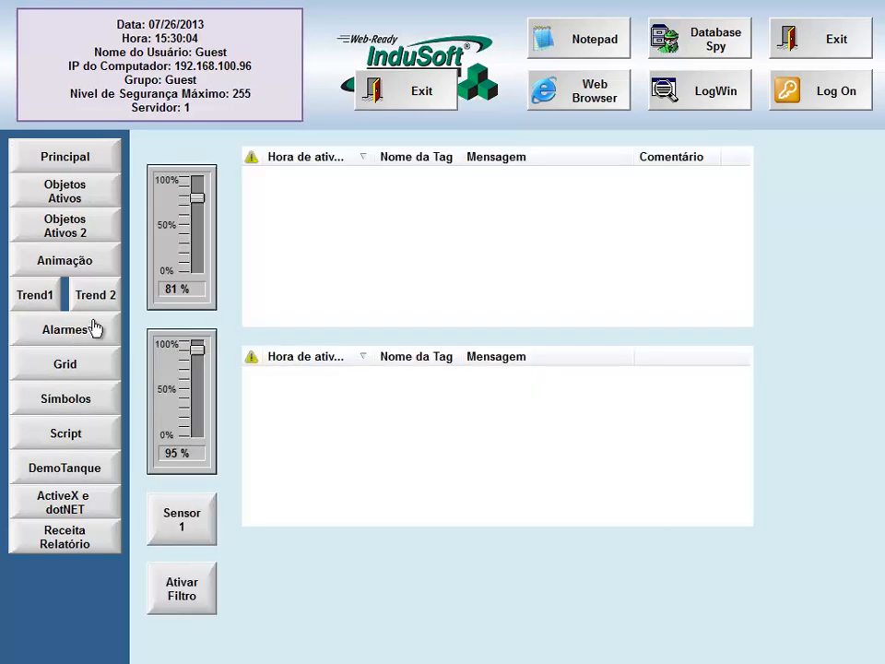
Lower the temperature slider to 27% and raise it to 79%, set the pressure slider to 81%, and switch back to the trend in Chrome
drag(196, 200, 197, 246)
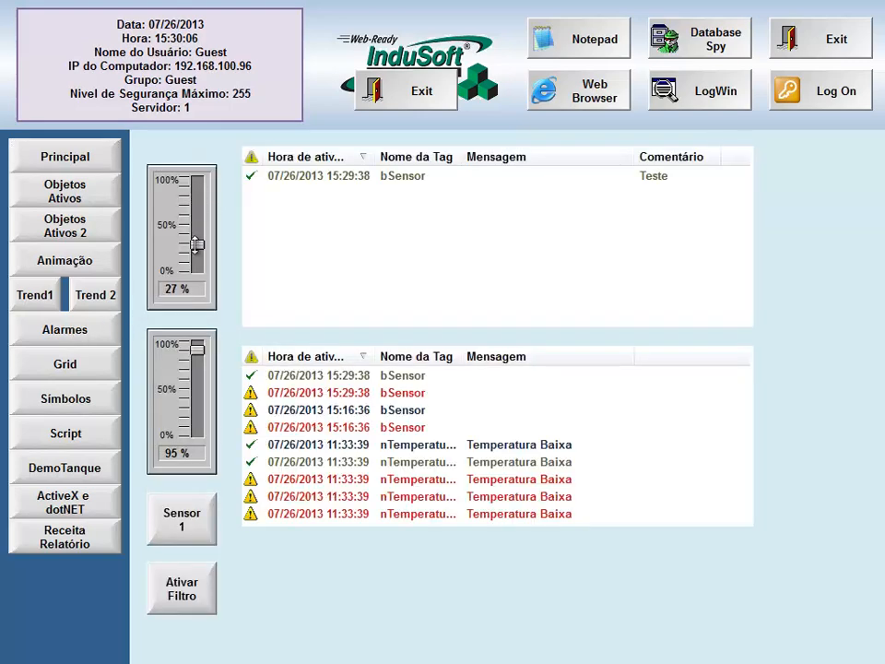
mouse_move(198, 354)
mouse_down()
mouse_move(198, 411)
mouse_move(197, 361)
mouse_up()
drag(198, 244, 195, 196)
key(alt+Tab)
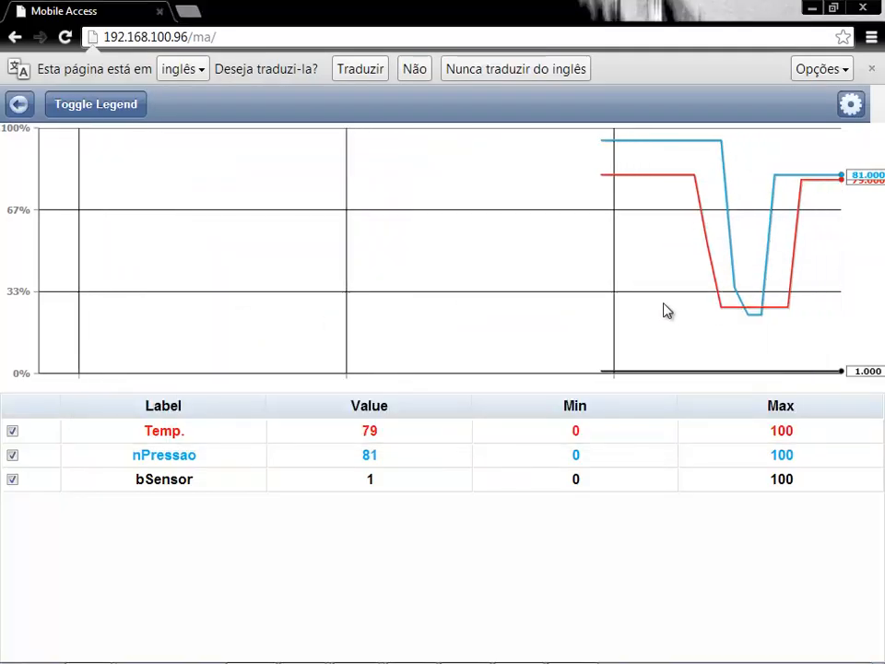
Leave the trend, examine the alarm list of Area Tanque Maior and return to the home page
click(20, 107)
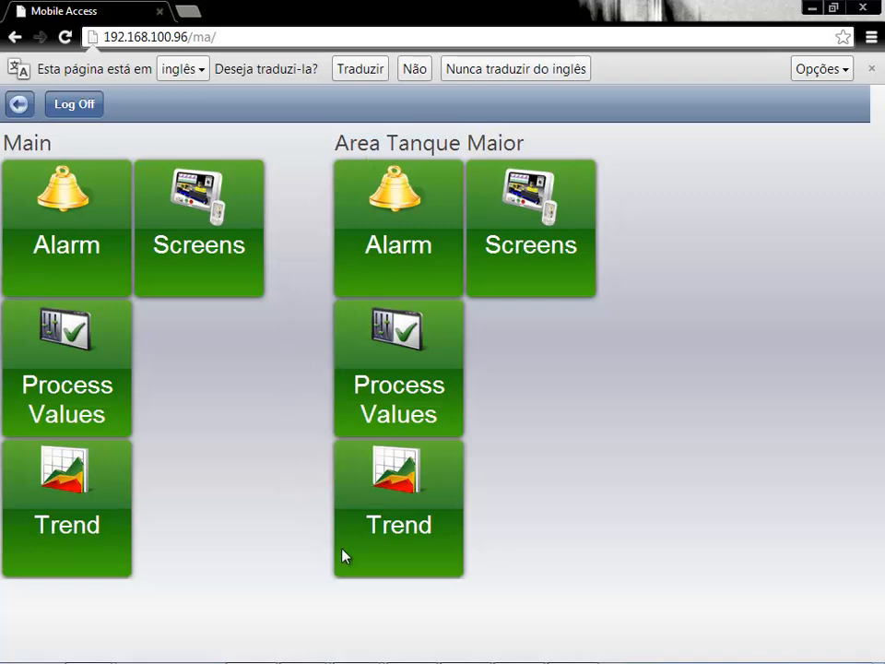
click(395, 231)
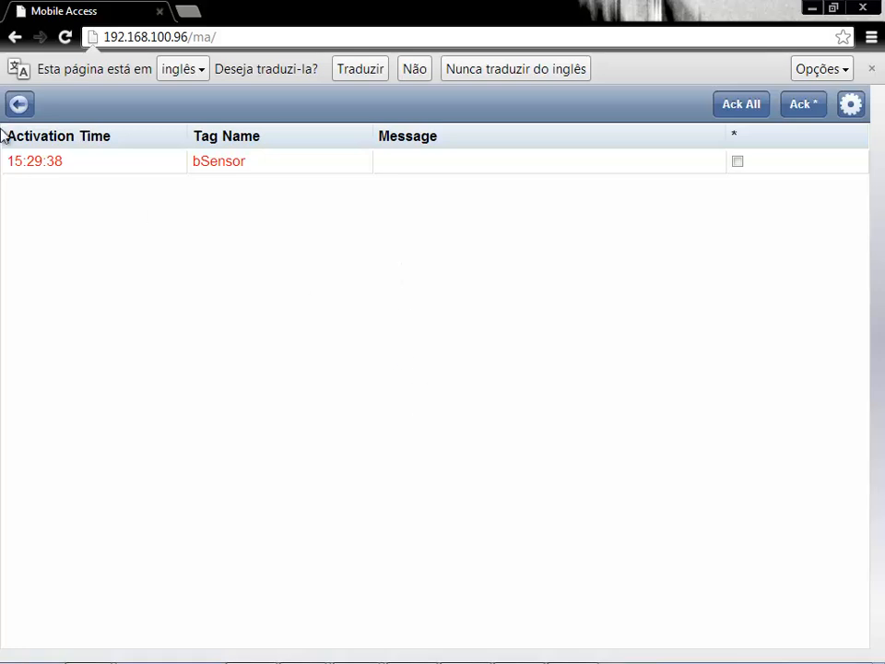
click(17, 107)
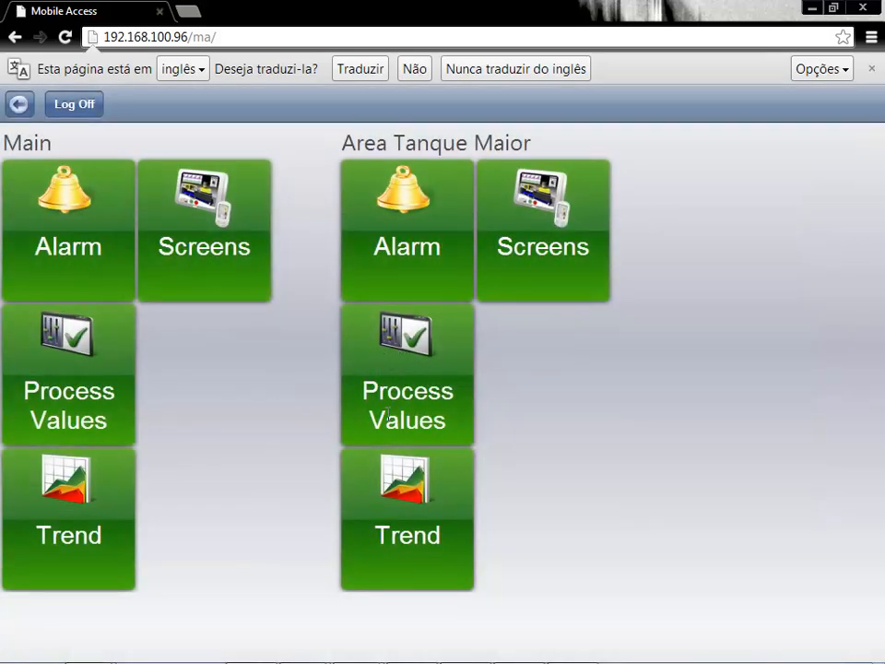